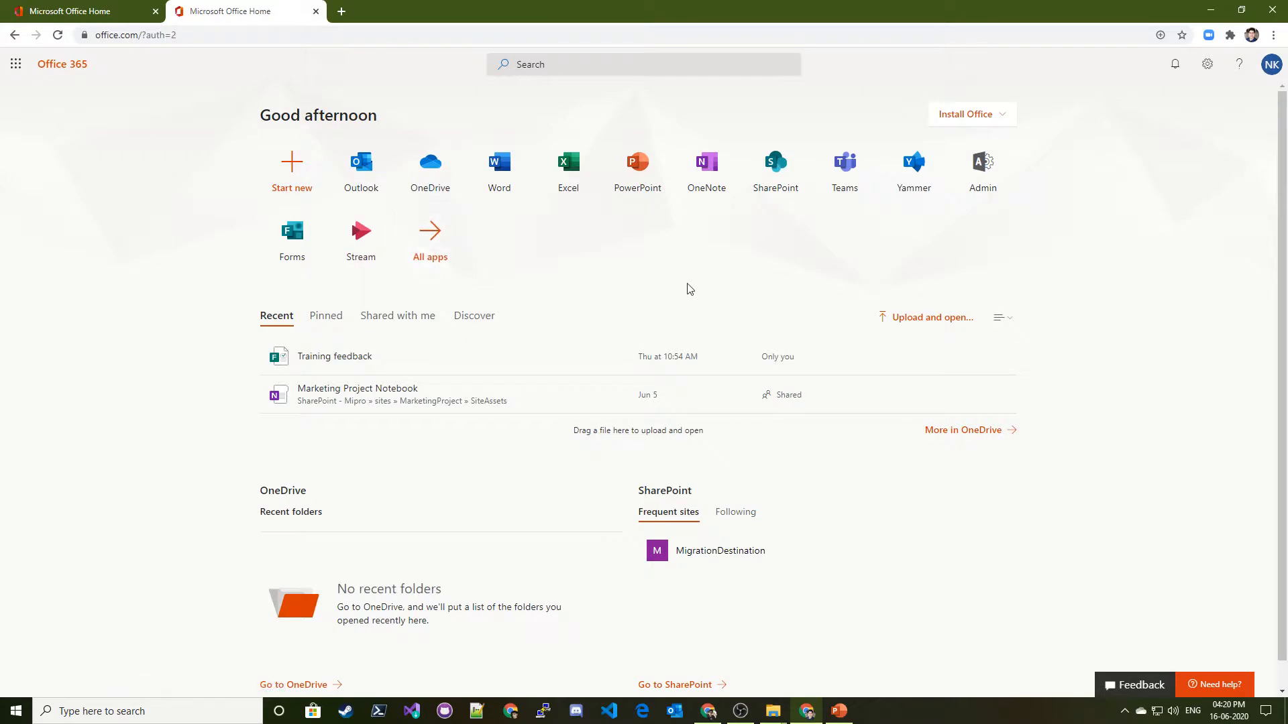
Step: Show all Office 365 apps and open Planner in a new browser tab
click(561, 64)
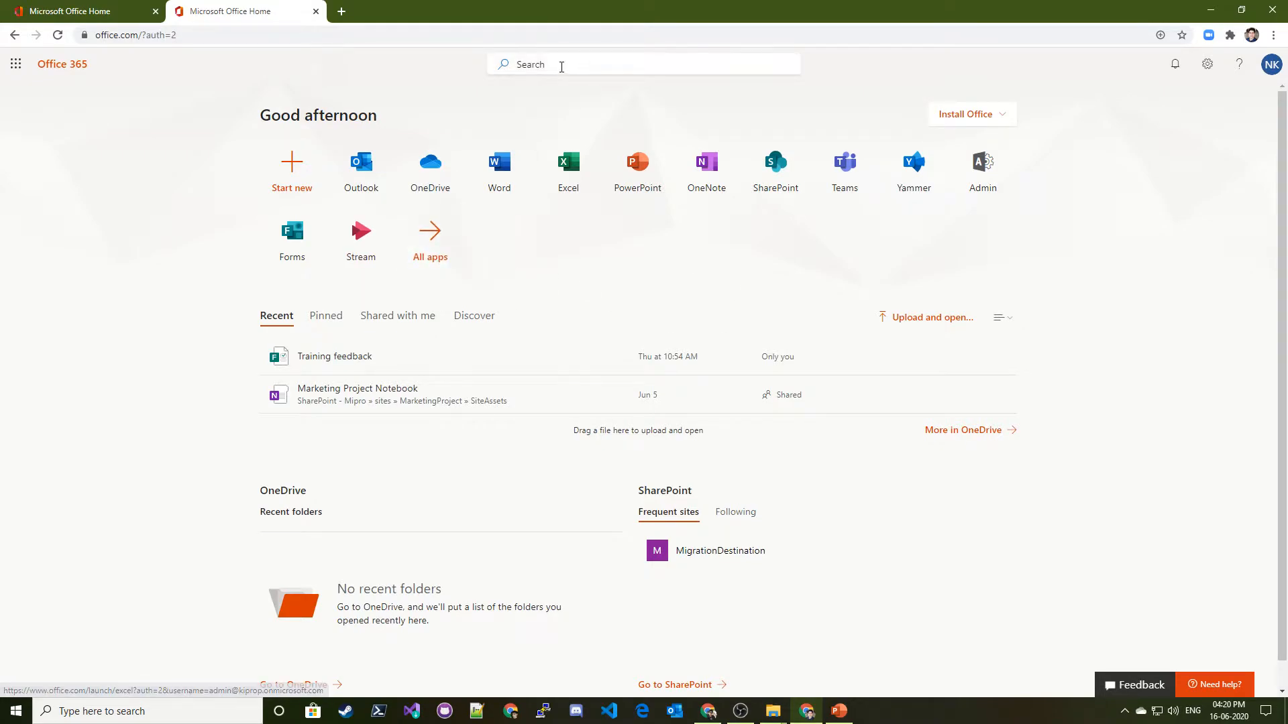
click(435, 258)
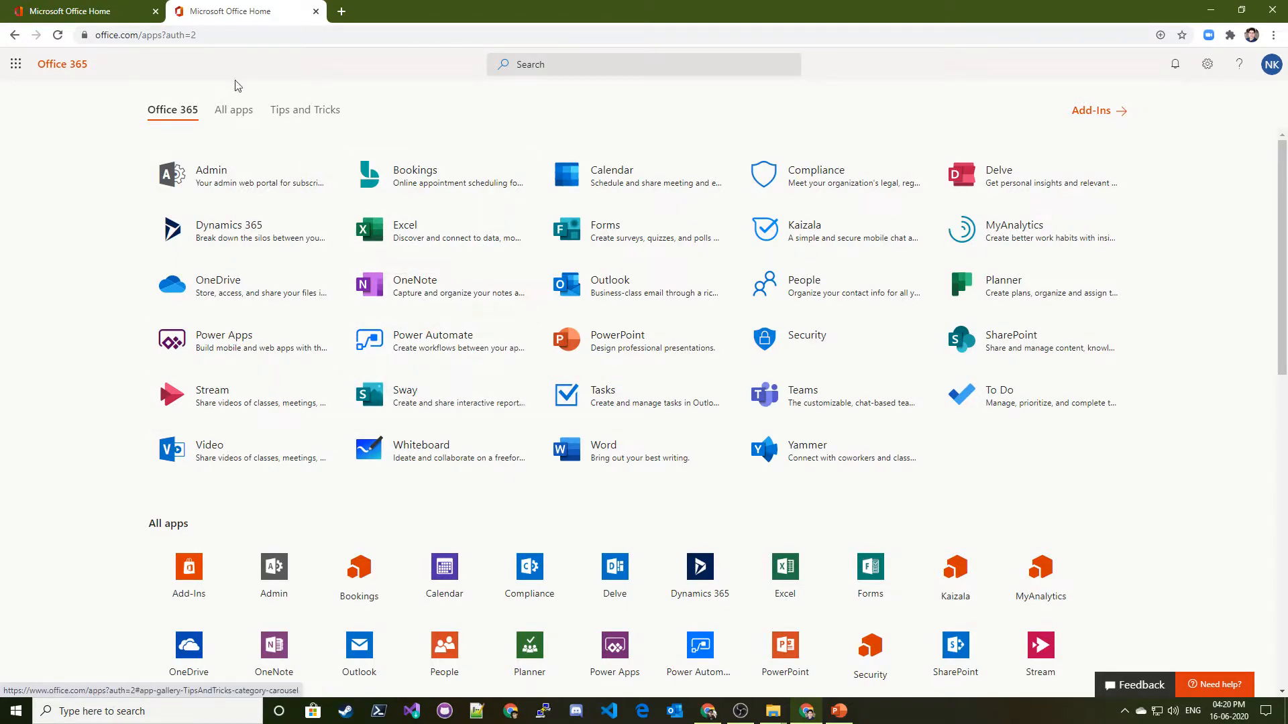
scroll(613, 452, down, 8)
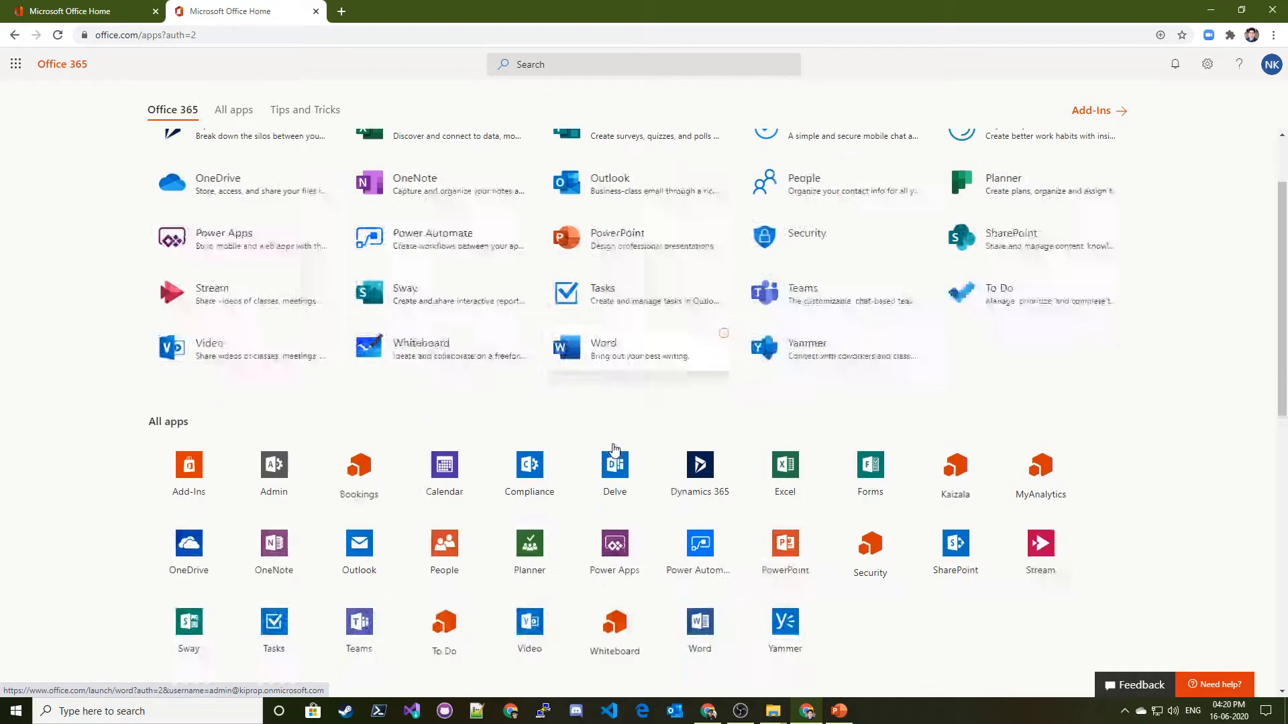
scroll(494, 448, up, 5)
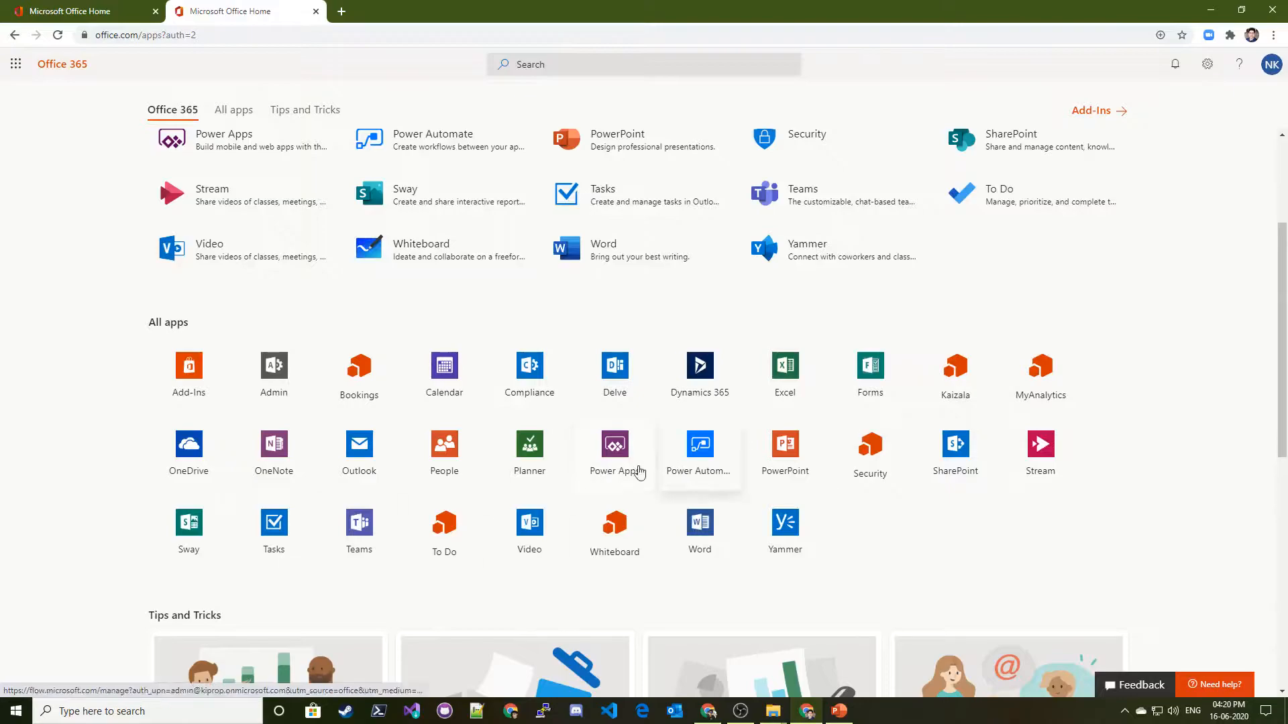
right_click(523, 456)
click(557, 462)
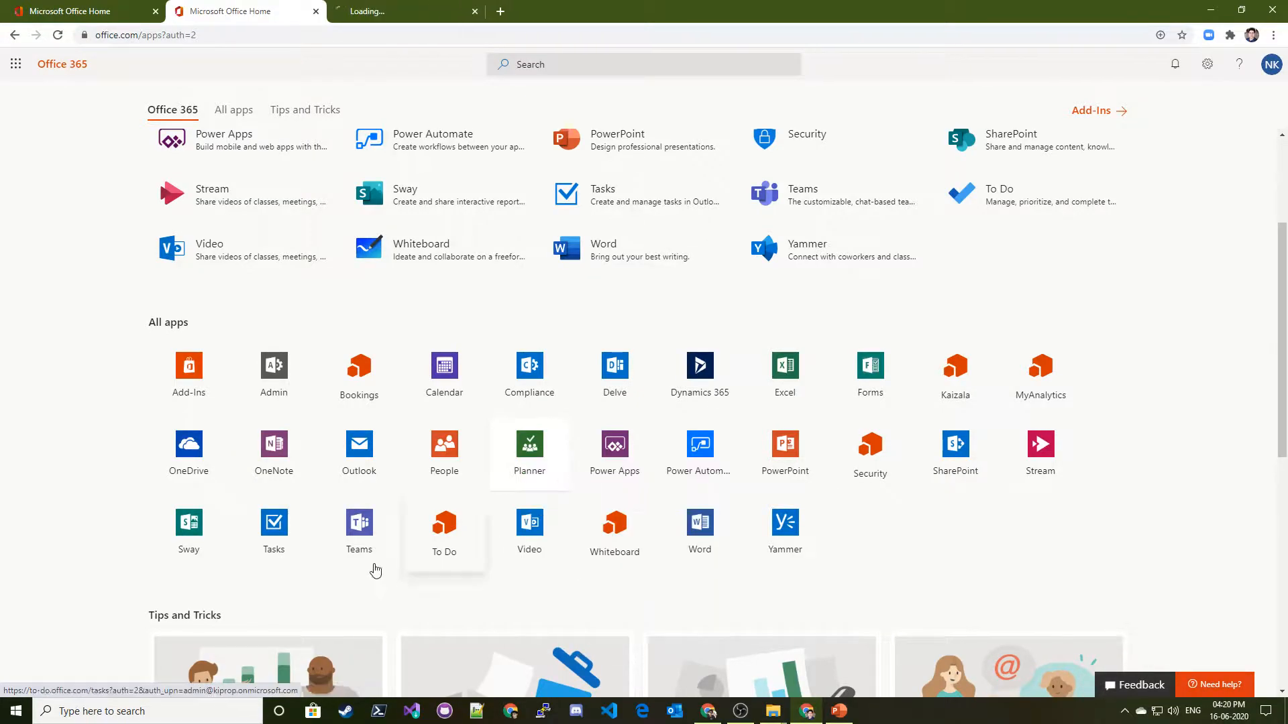
click(389, 8)
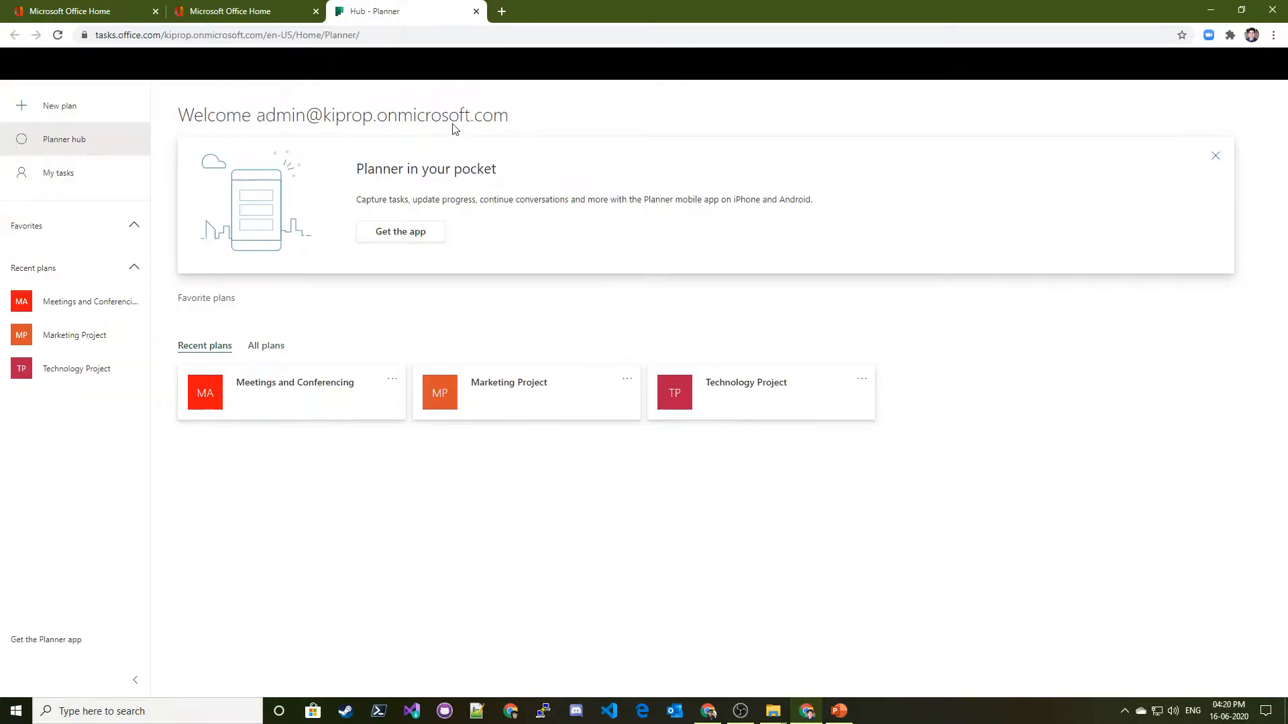
Step: Locate Planner in the app launcher's full app list on the Office home page, and return to the Planner hub
click(225, 8)
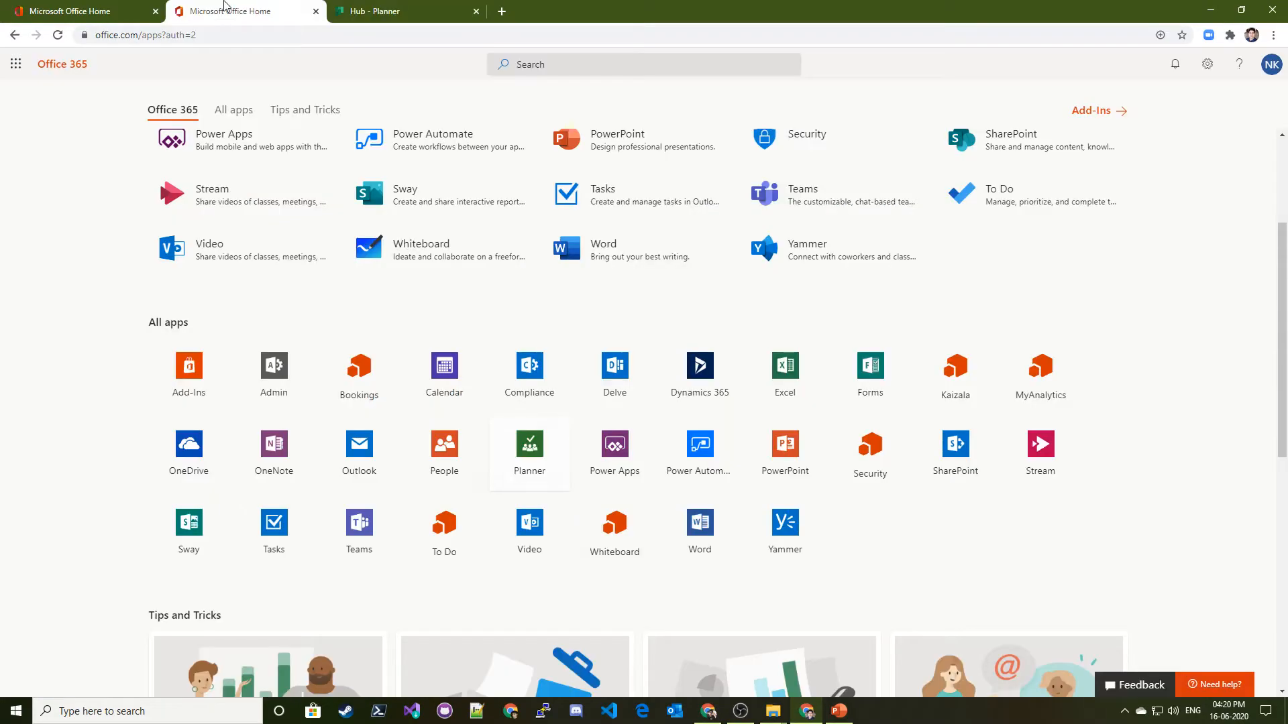
click(15, 64)
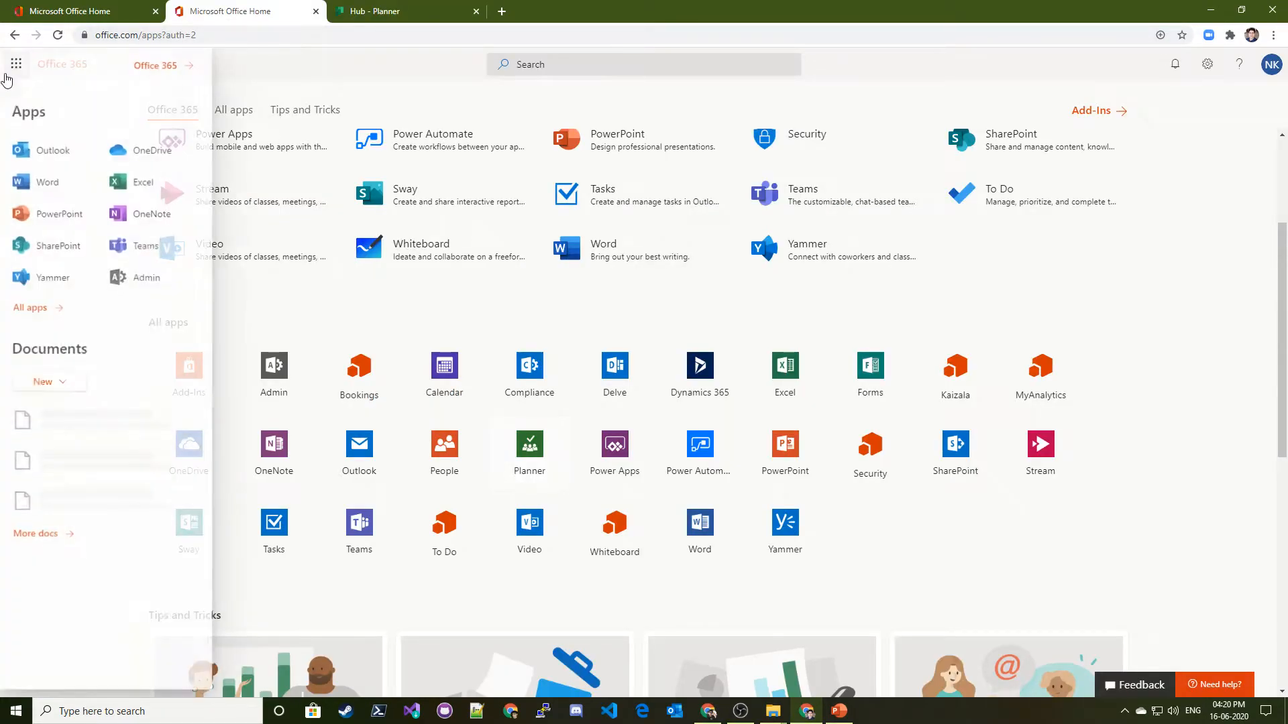
click(30, 310)
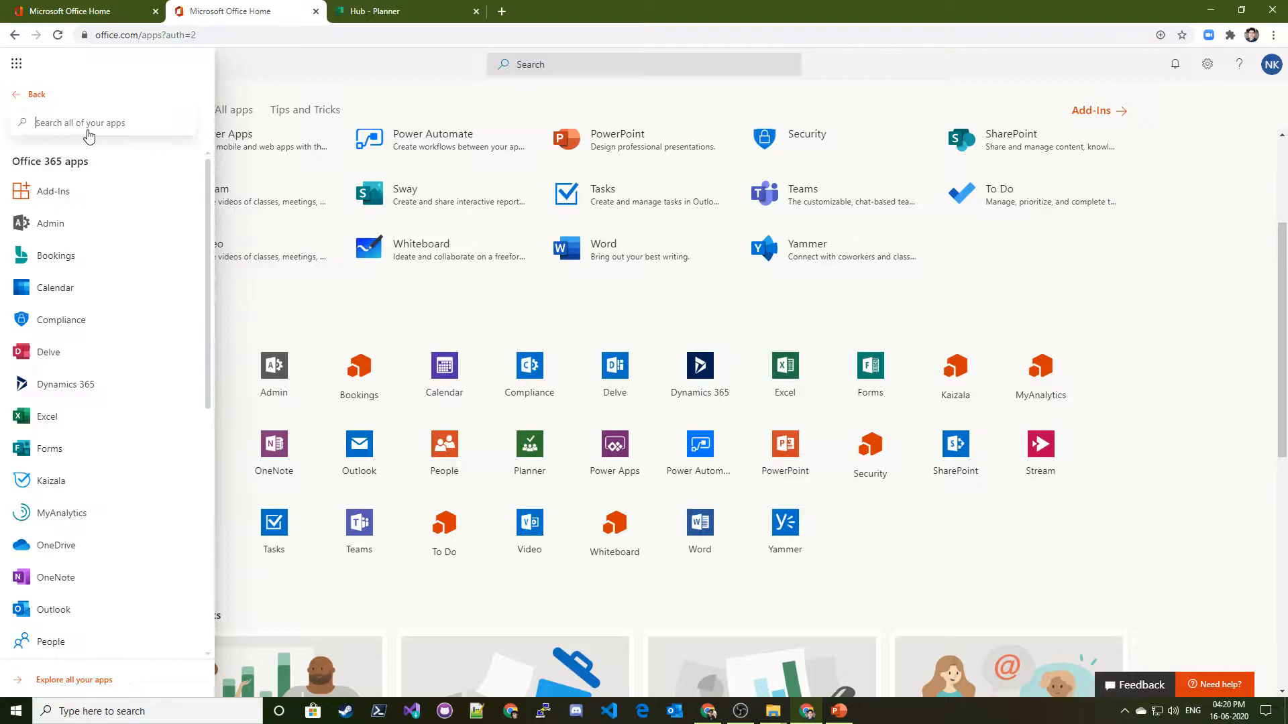
scroll(73, 392, down, 3)
scroll(71, 395, down, 3)
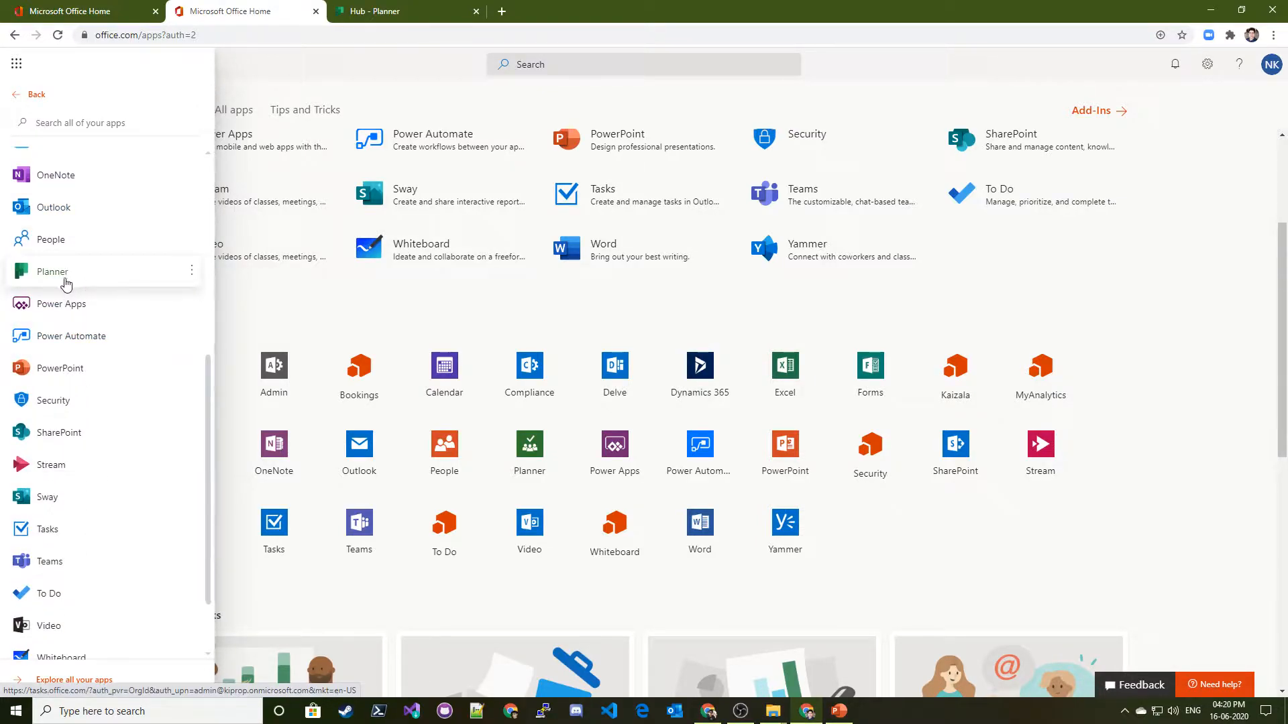
click(392, 11)
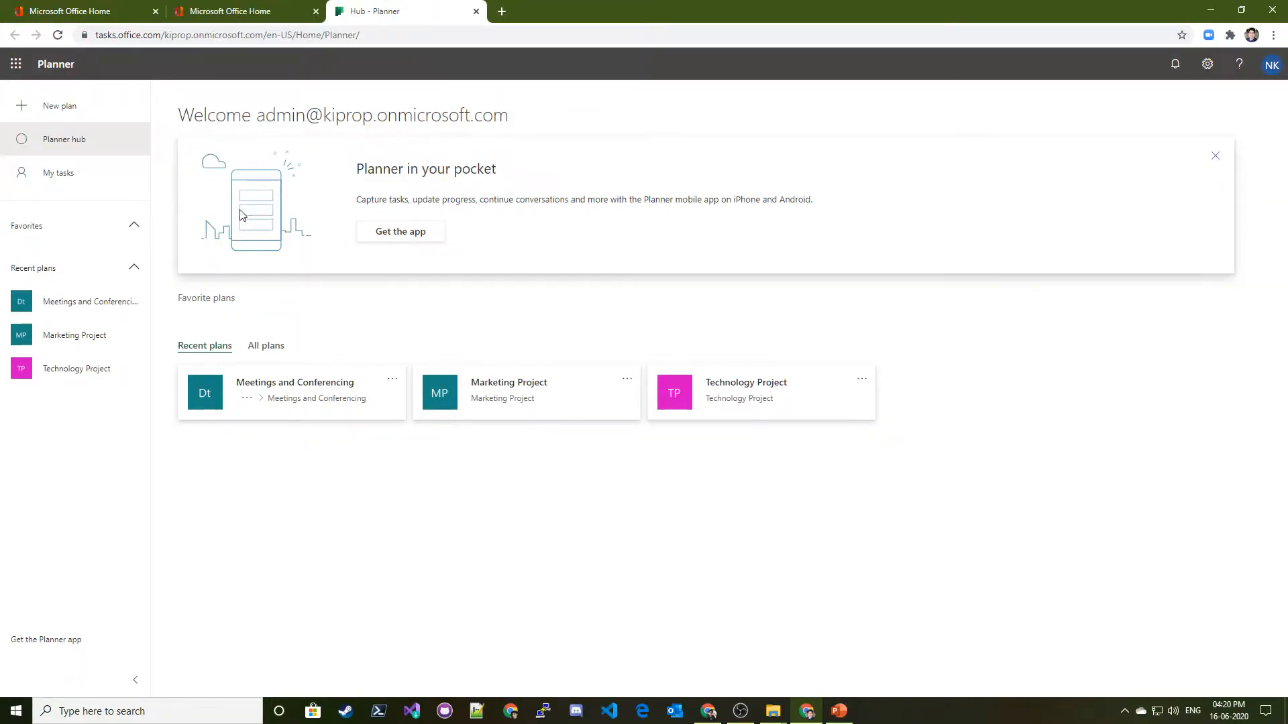
Step: Examine the "Planner in your pocket" banner text about the mobile app on the Planner hub
drag(357, 169, 458, 170)
click(458, 170)
triple_click(372, 199)
click(467, 211)
drag(416, 199, 489, 196)
click(490, 197)
drag(612, 199, 741, 201)
click(762, 224)
click(746, 222)
triple_click(471, 188)
click(530, 198)
triple_click(529, 197)
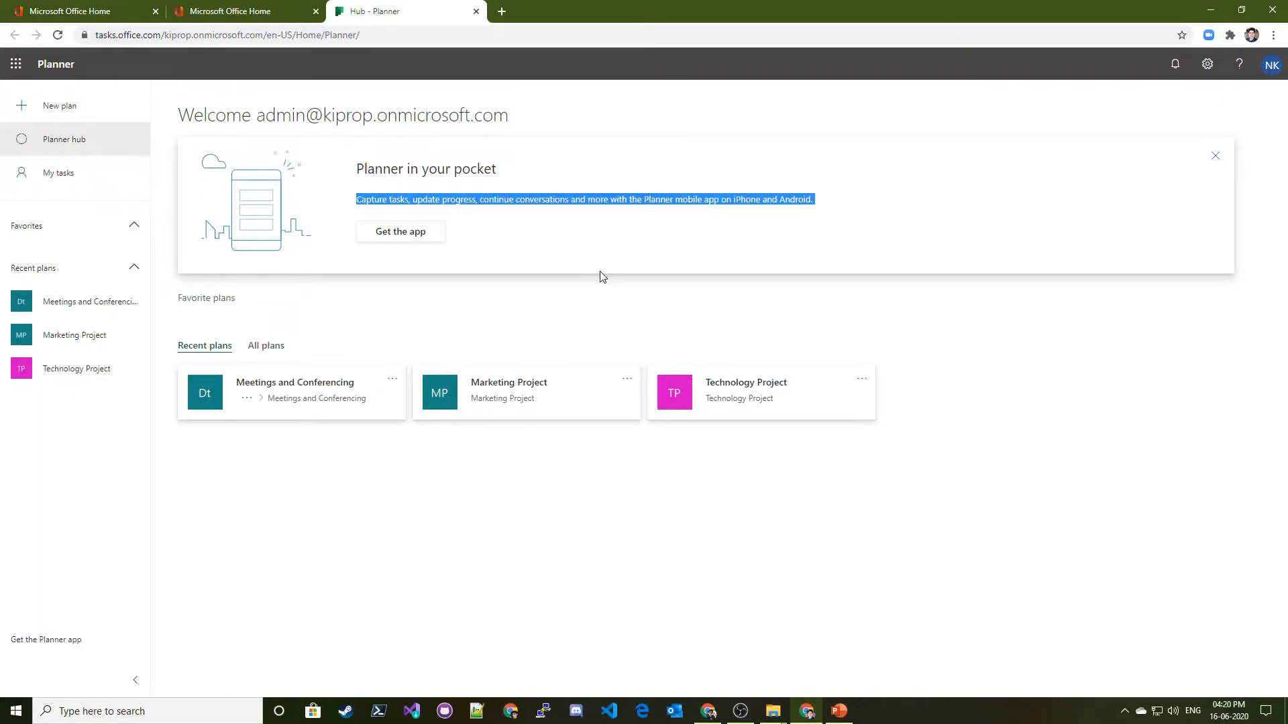
triple_click(513, 195)
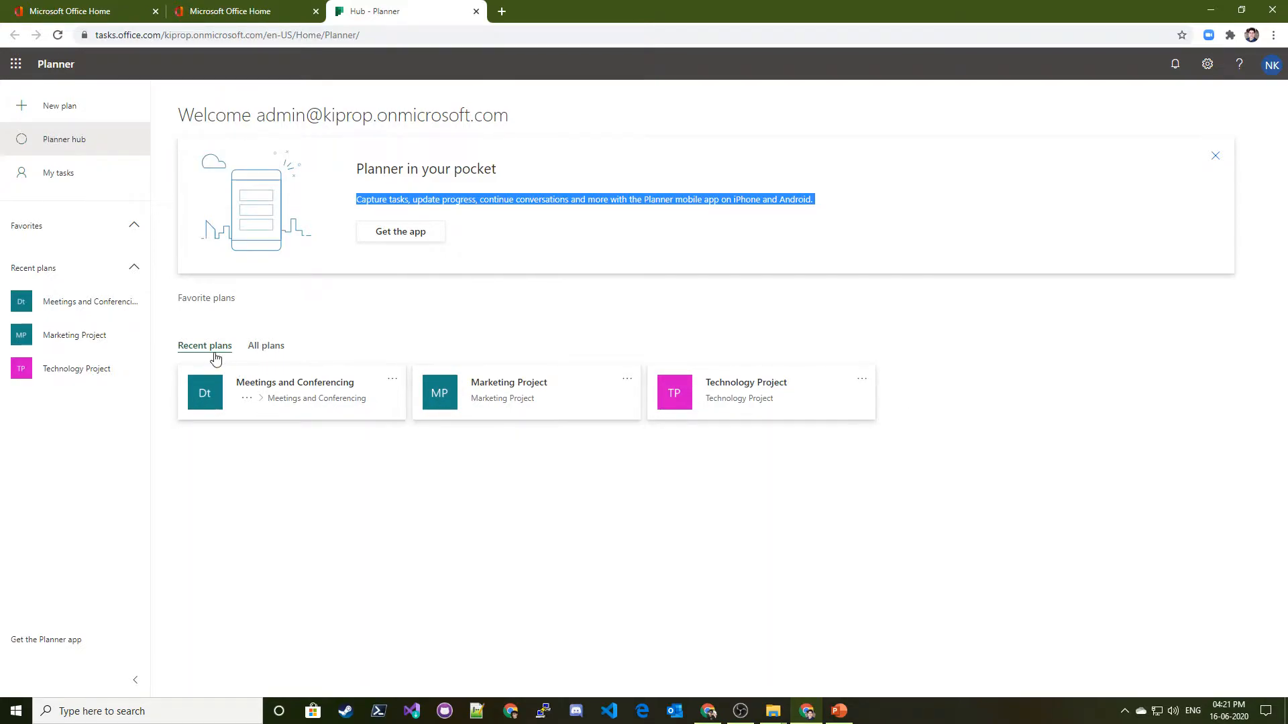
Step: Look through the all plans and recent plans lists, and view the My tasks board
click(266, 350)
click(209, 347)
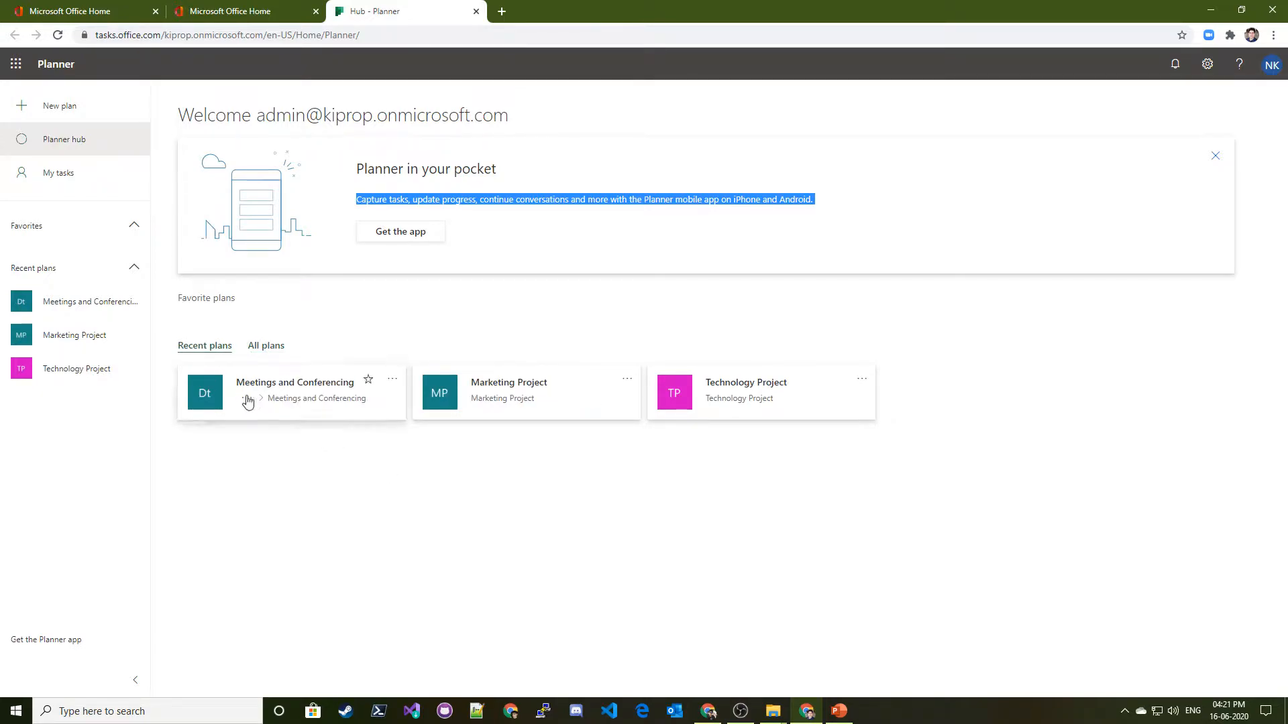
click(45, 178)
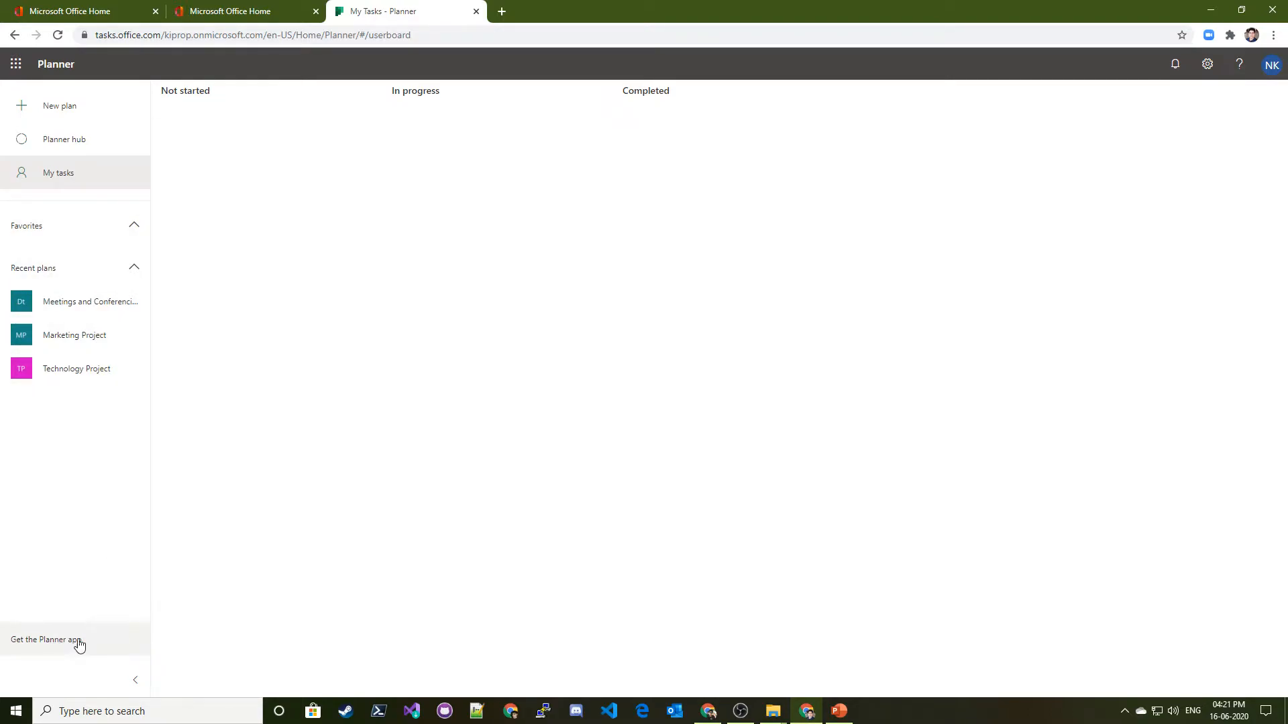
Step: Start a new plan and name it "Planner Training"
click(51, 119)
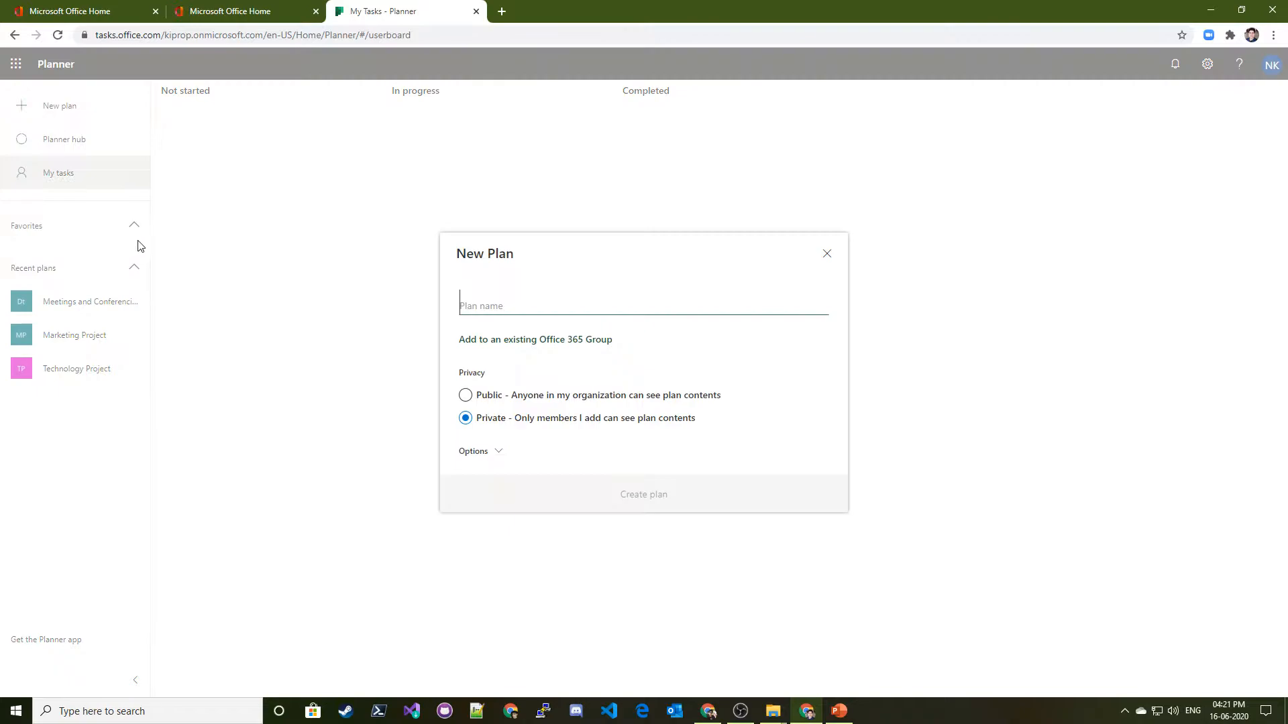
click(53, 119)
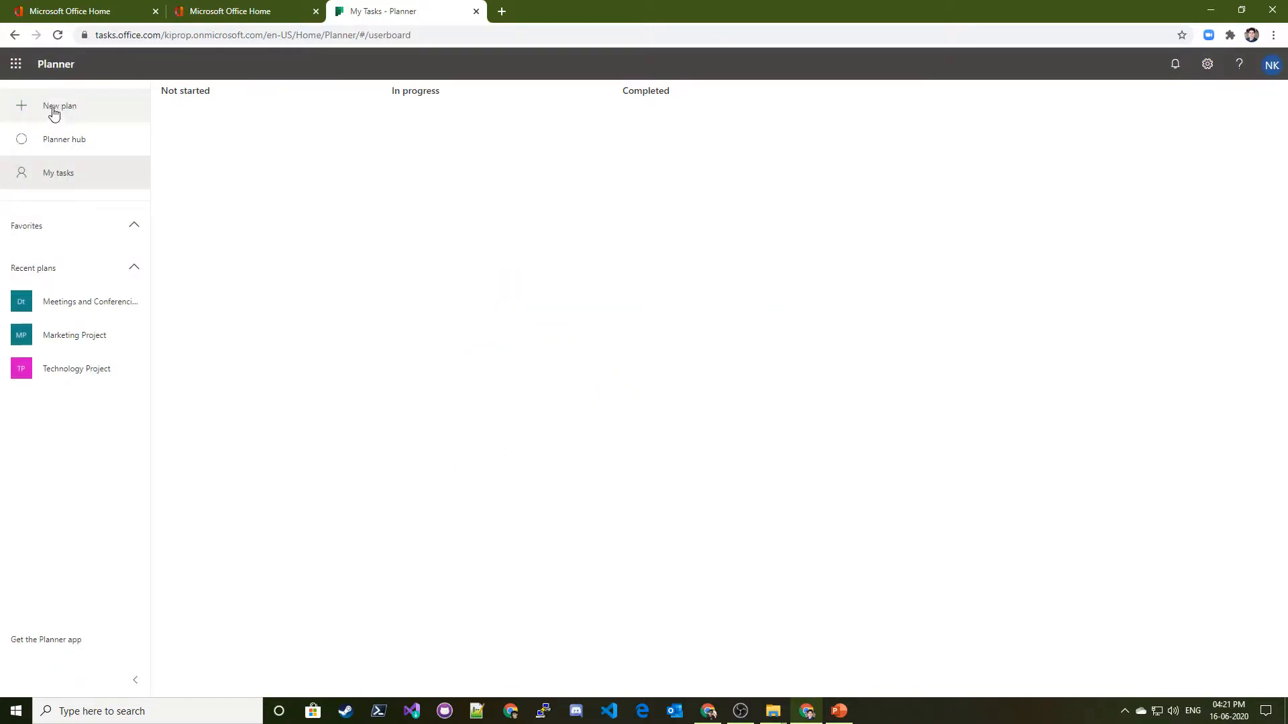
click(53, 112)
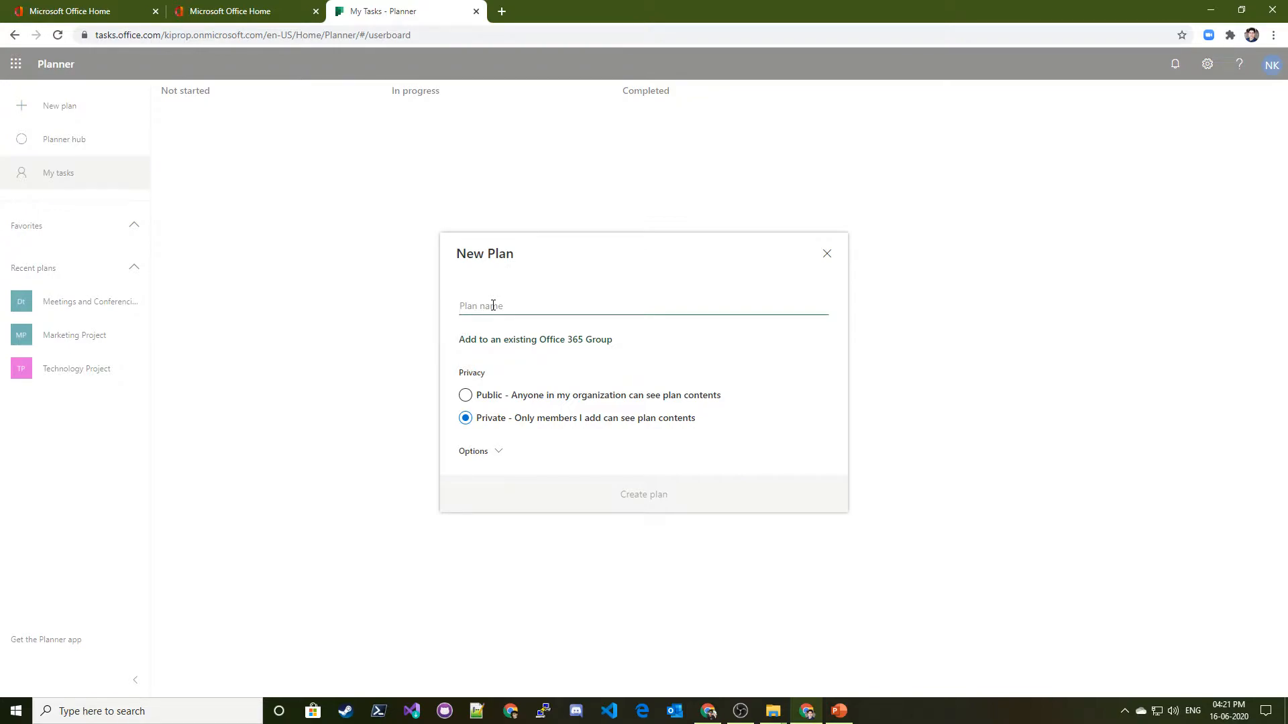
text(Planner Traaining)
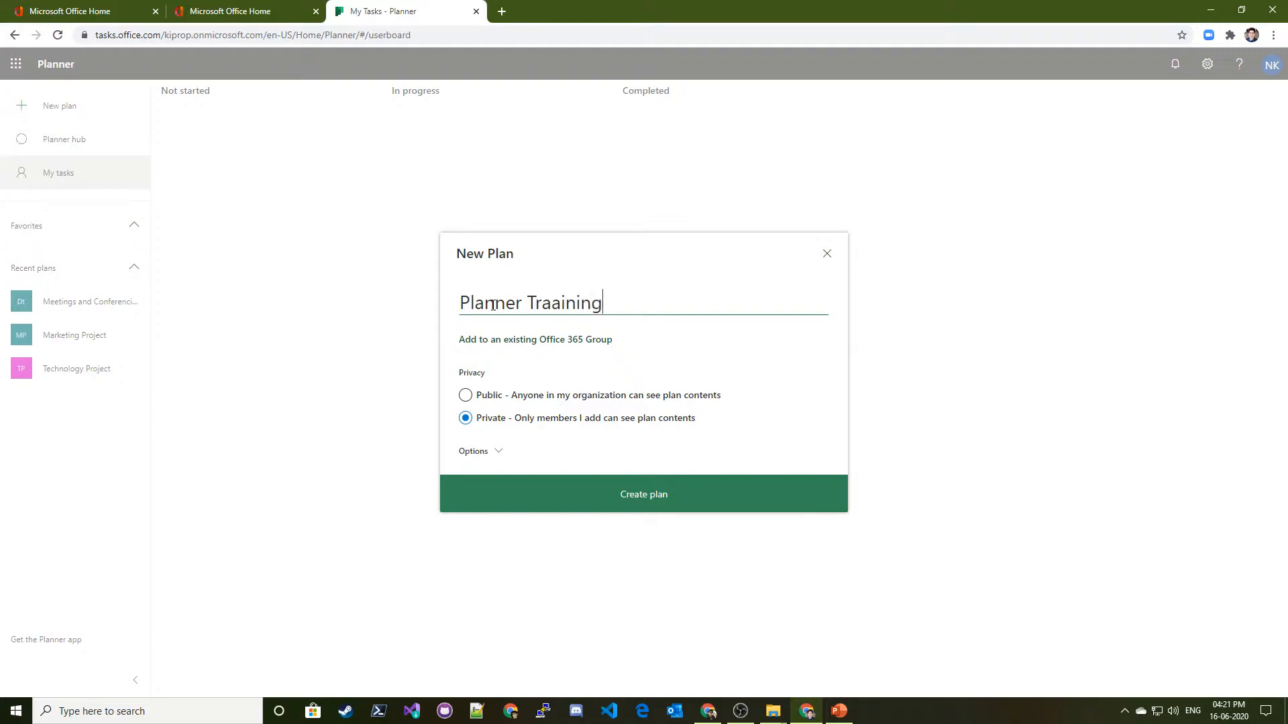
click(550, 314)
key(BackSpace)
Step: Try adding the new plan to the existing Marketing group
click(554, 340)
scroll(584, 368, down, 2)
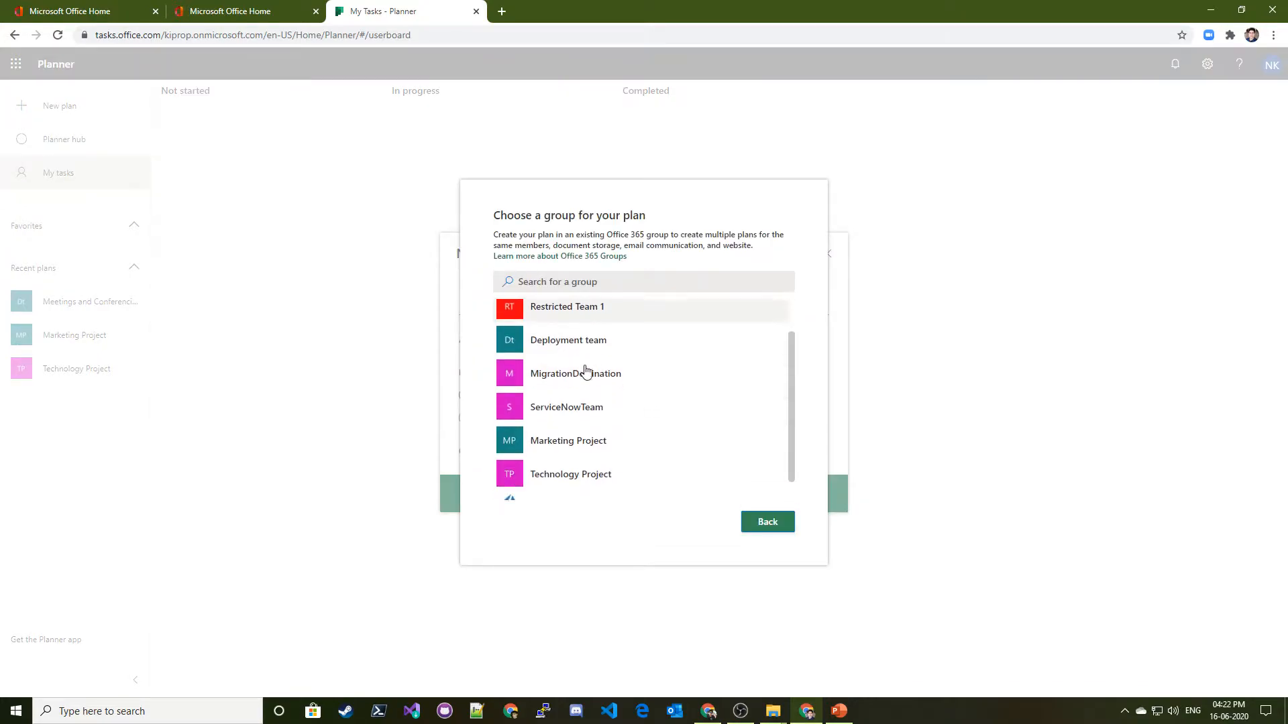
scroll(581, 375, up, 2)
scroll(560, 376, down, 2)
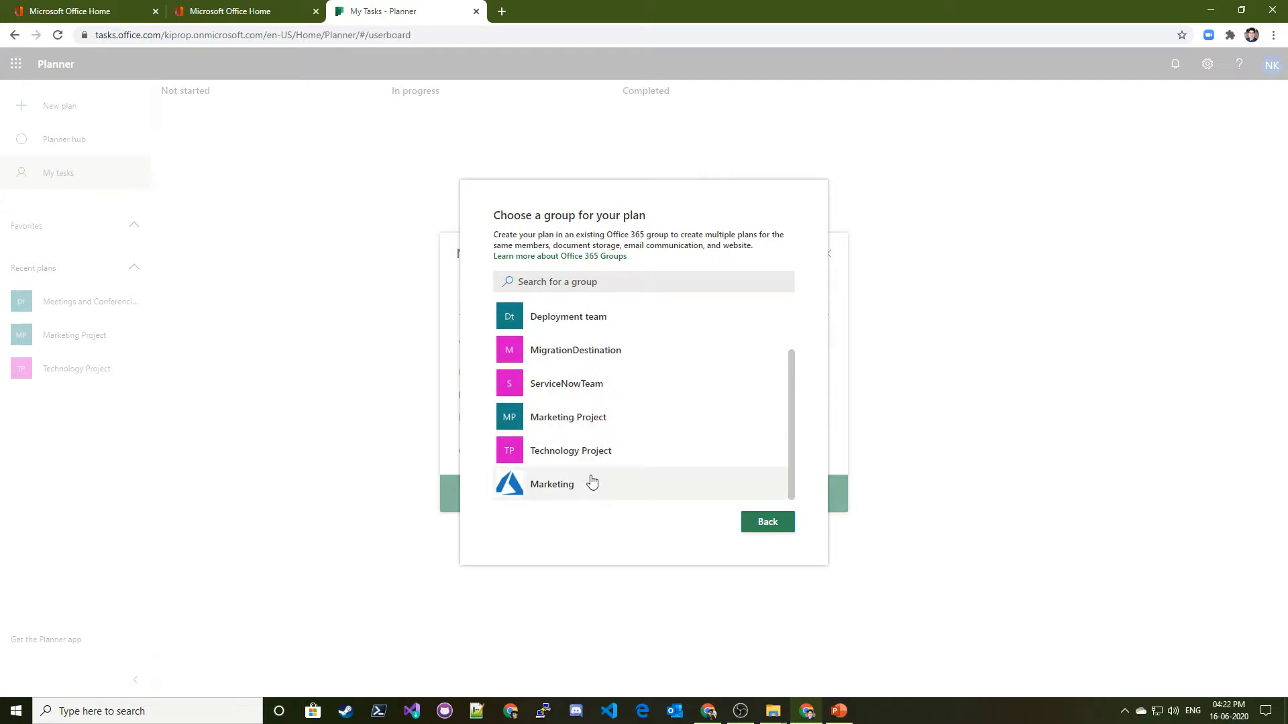
click(550, 492)
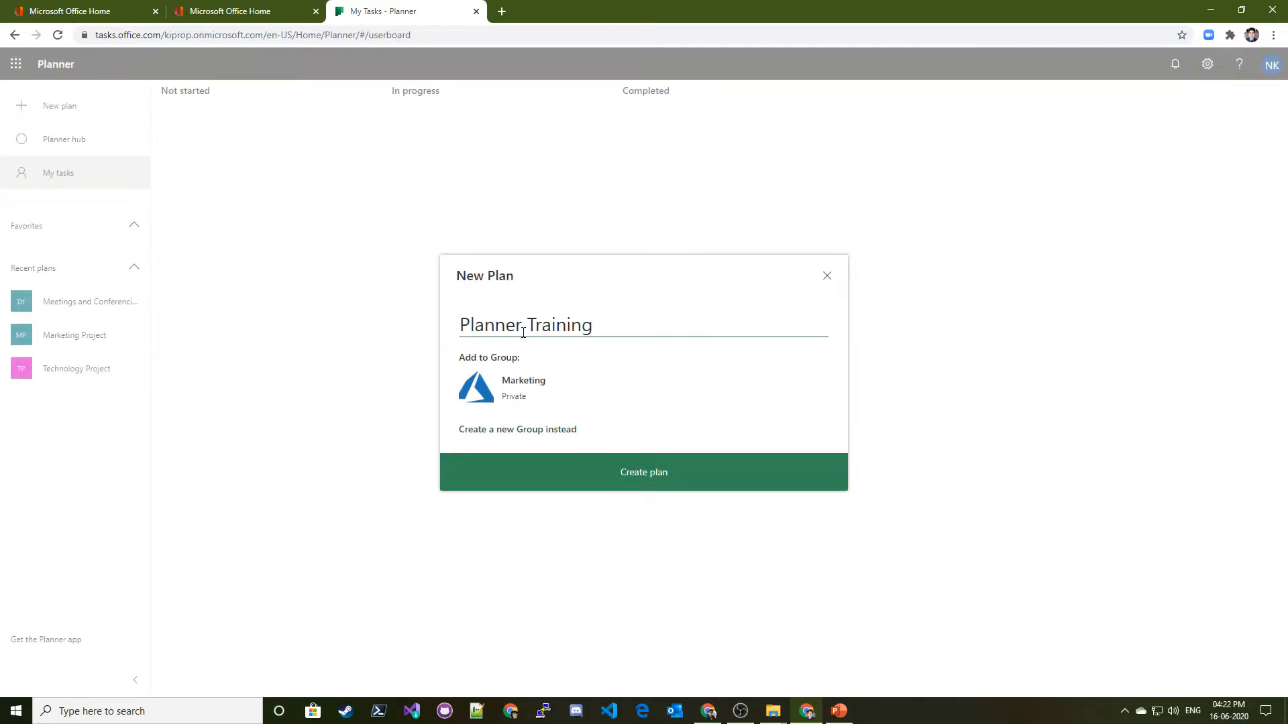
click(530, 385)
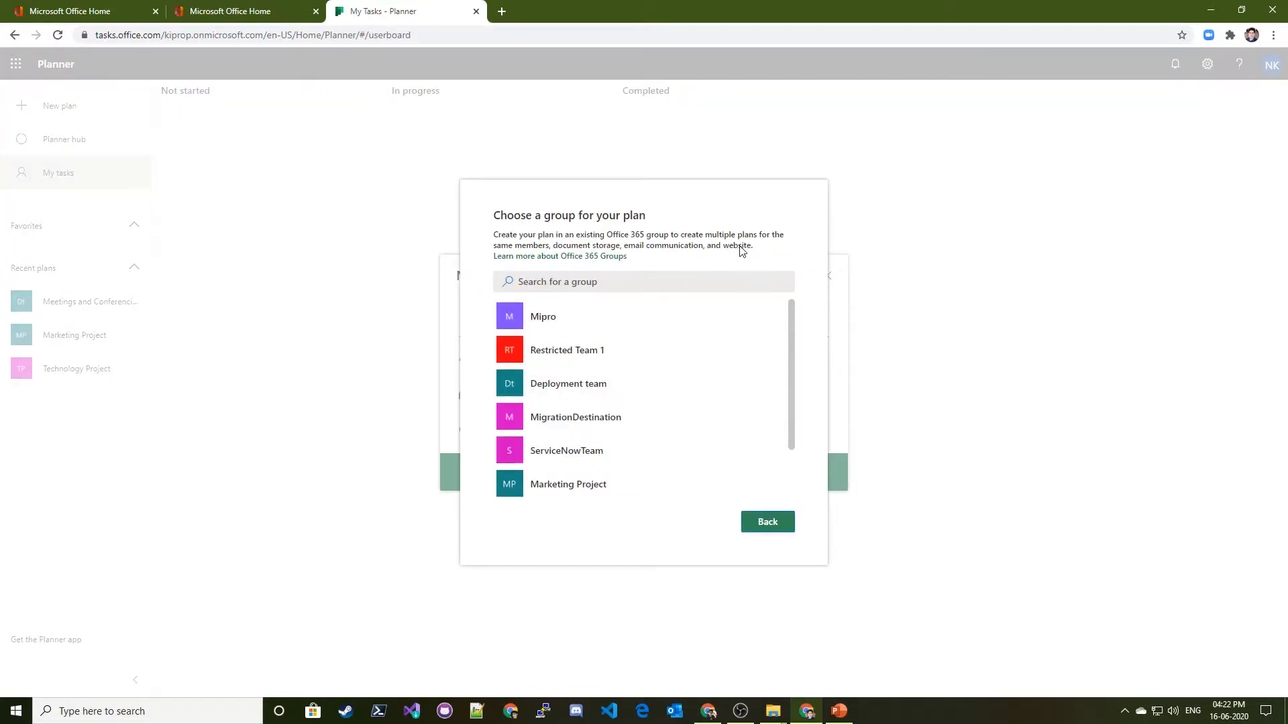
click(771, 526)
Step: Expand the new plan's additional options and set its privacy to Private
click(480, 448)
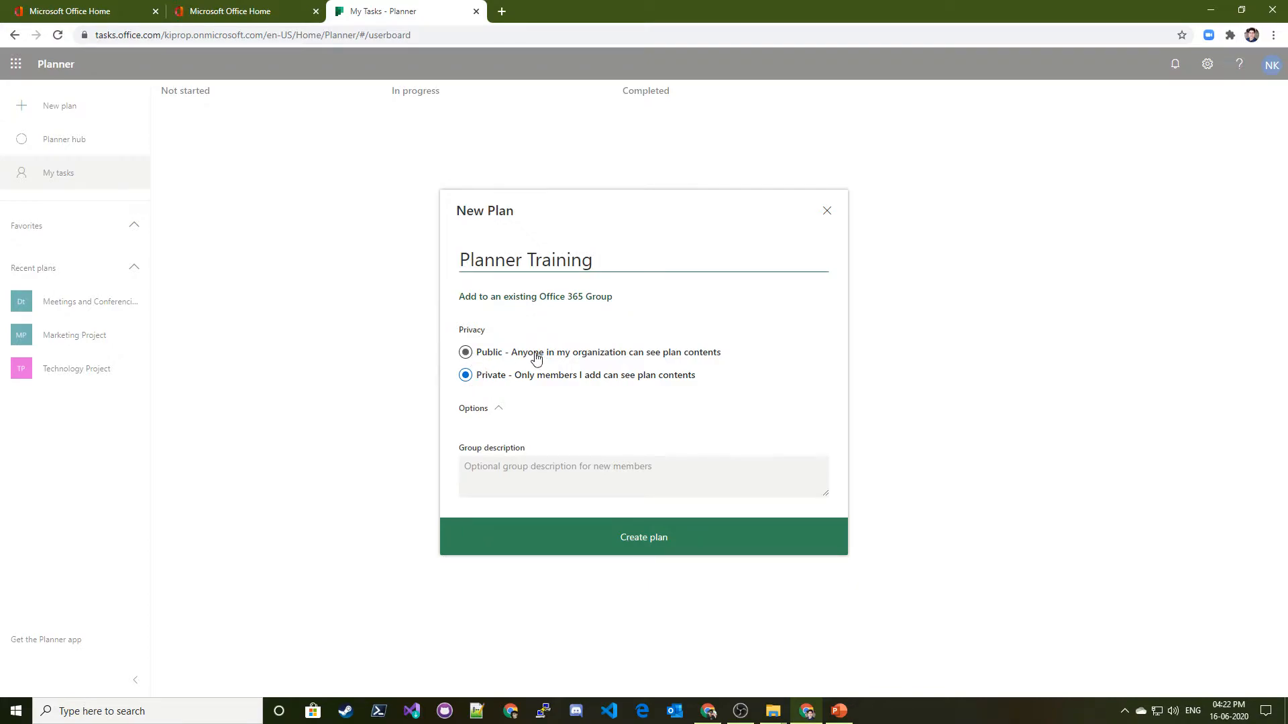
click(495, 363)
click(484, 380)
Step: Copy the plan name "Planner Training" into the group description and create the plan
click(520, 473)
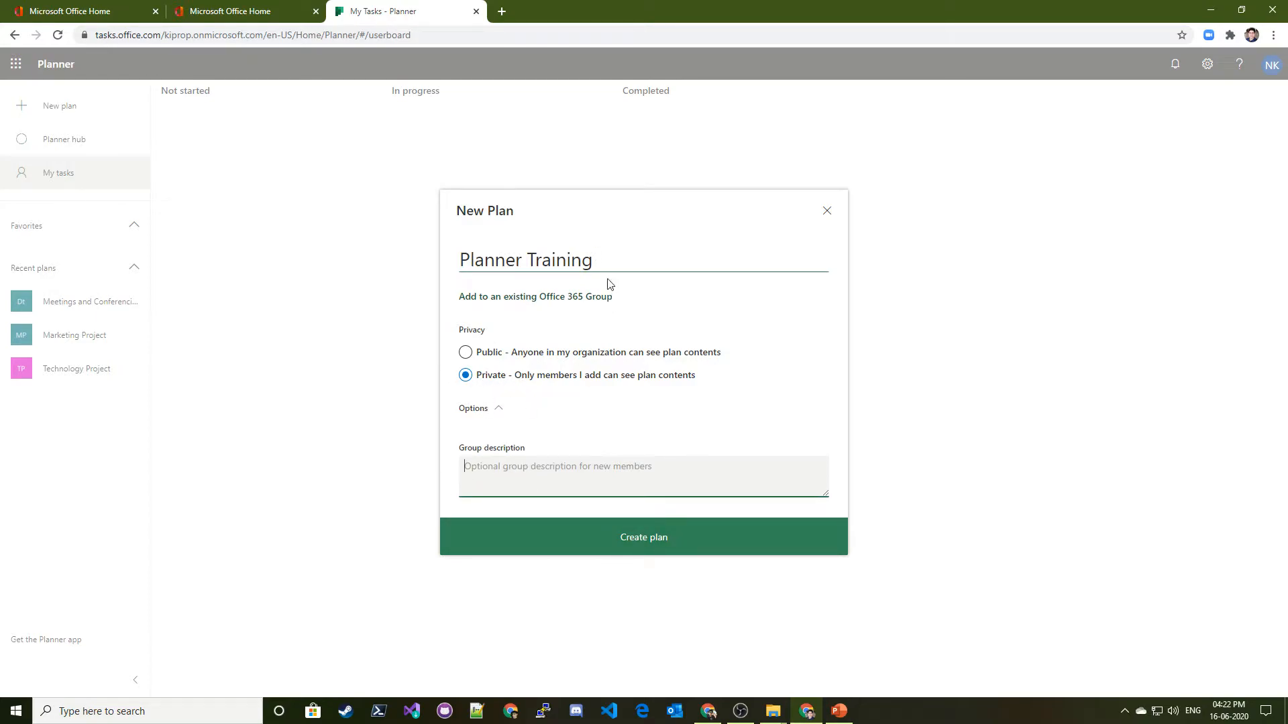
drag(596, 260, 451, 265)
key(ctrl+c)
click(538, 483)
key(ctrl+v)
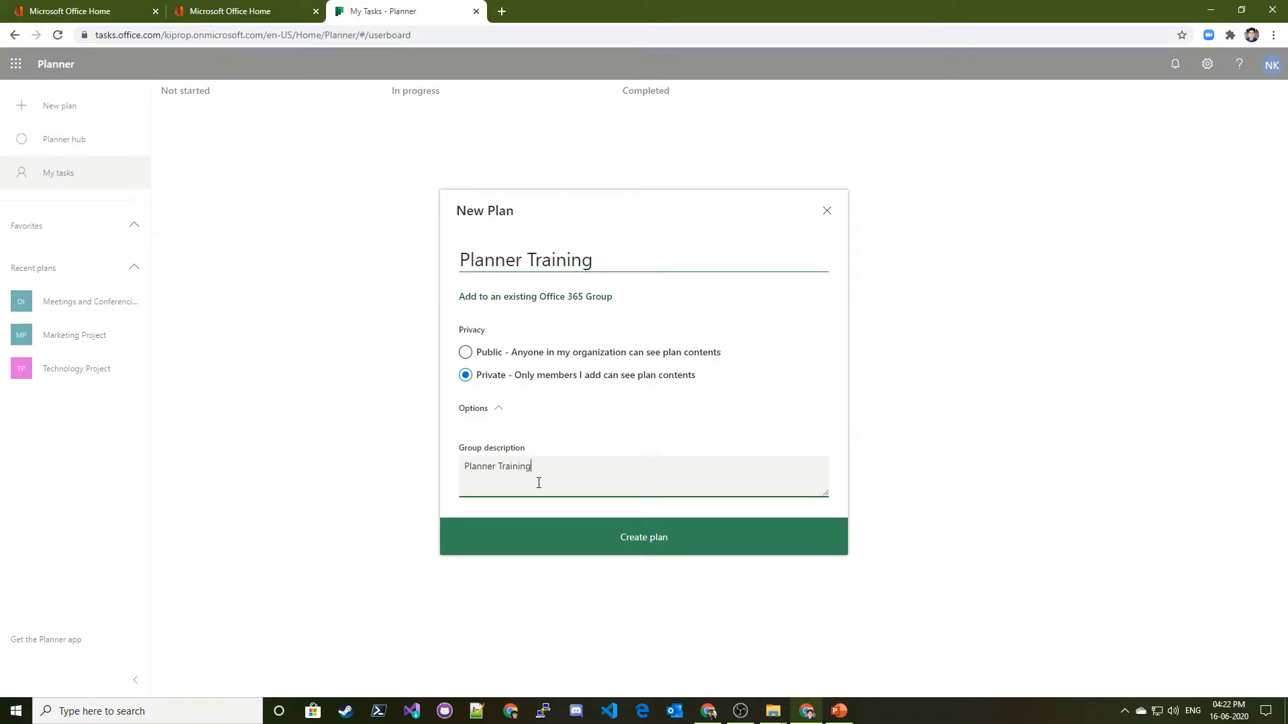
click(654, 546)
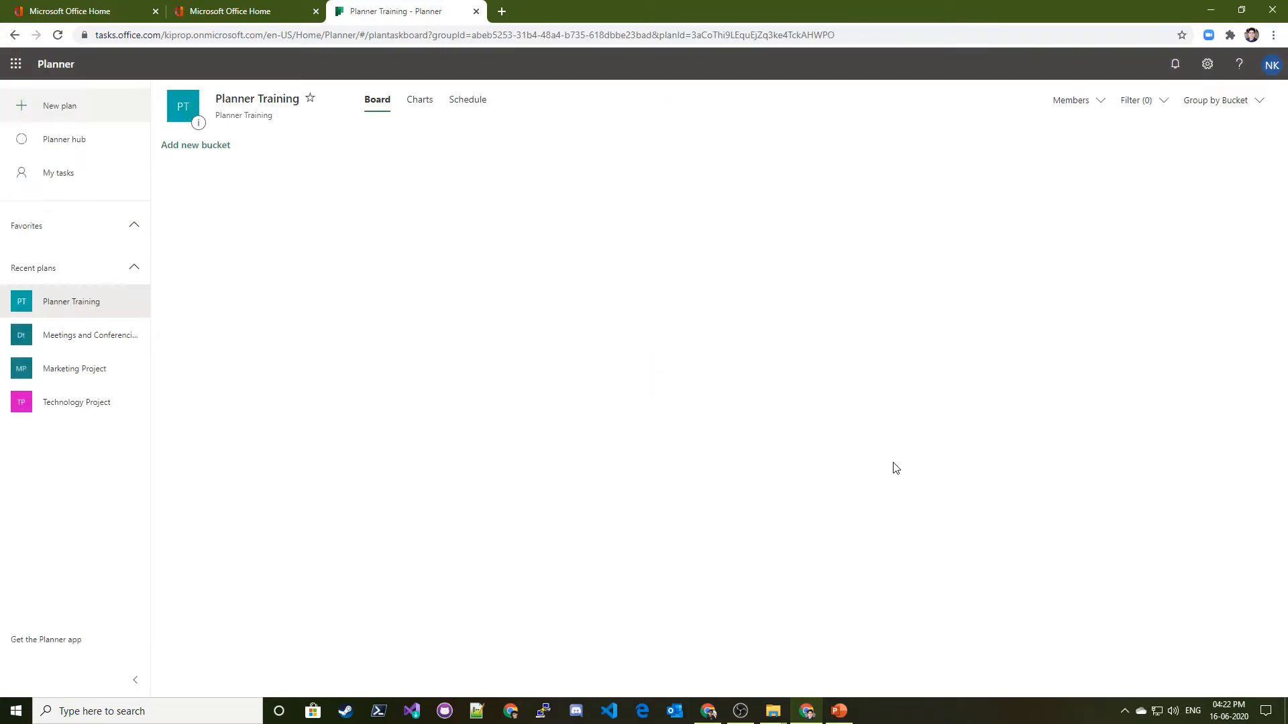
click(524, 396)
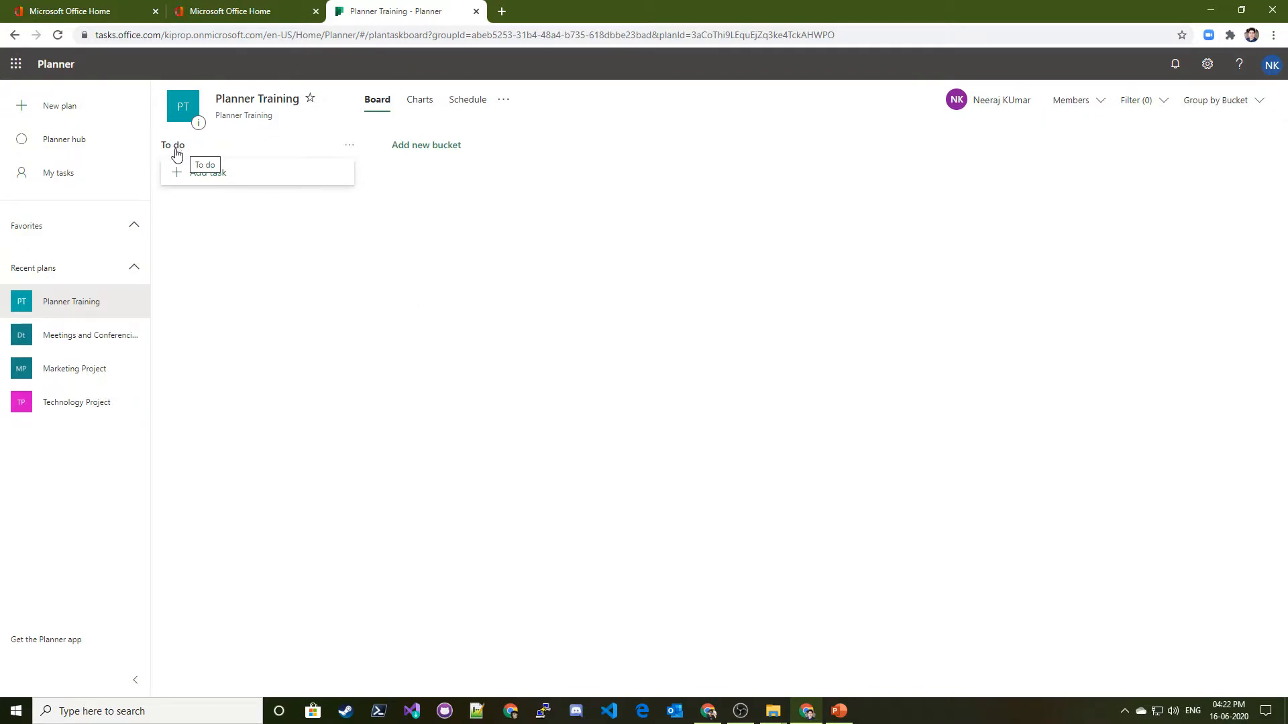
Step: Rename the "To do" bucket as "Slide deck Prepration"
click(350, 146)
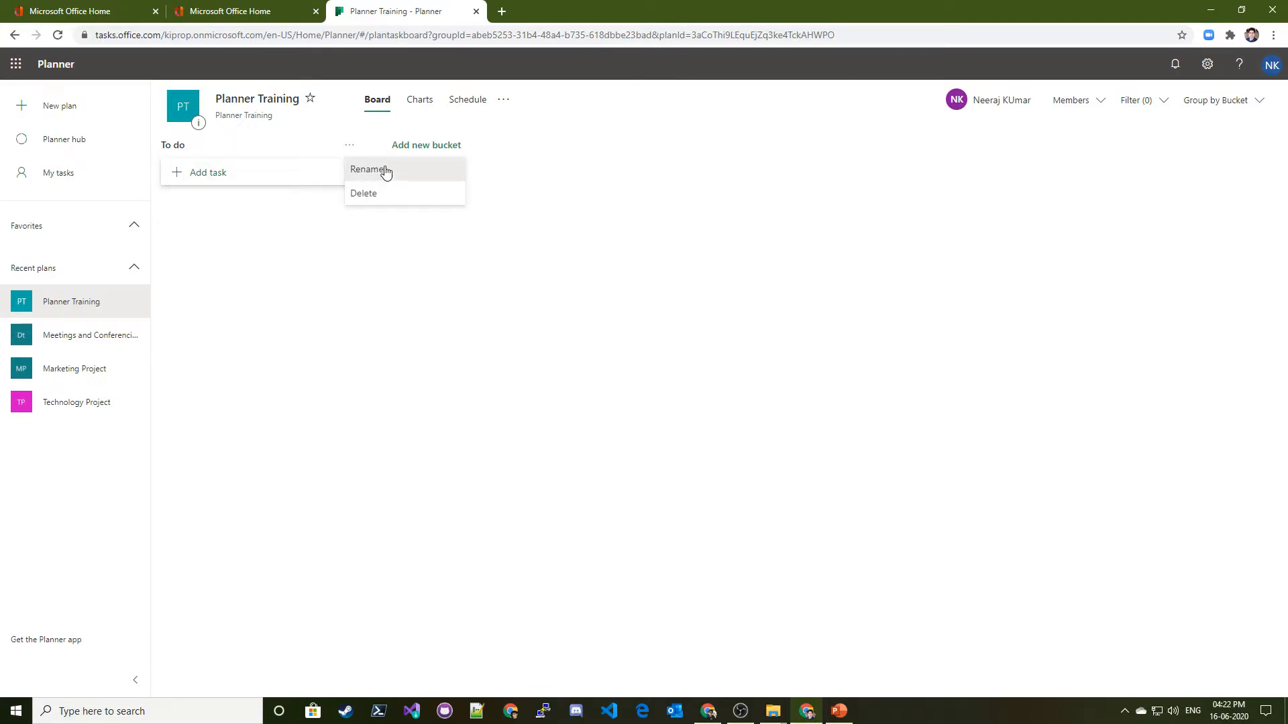
click(386, 171)
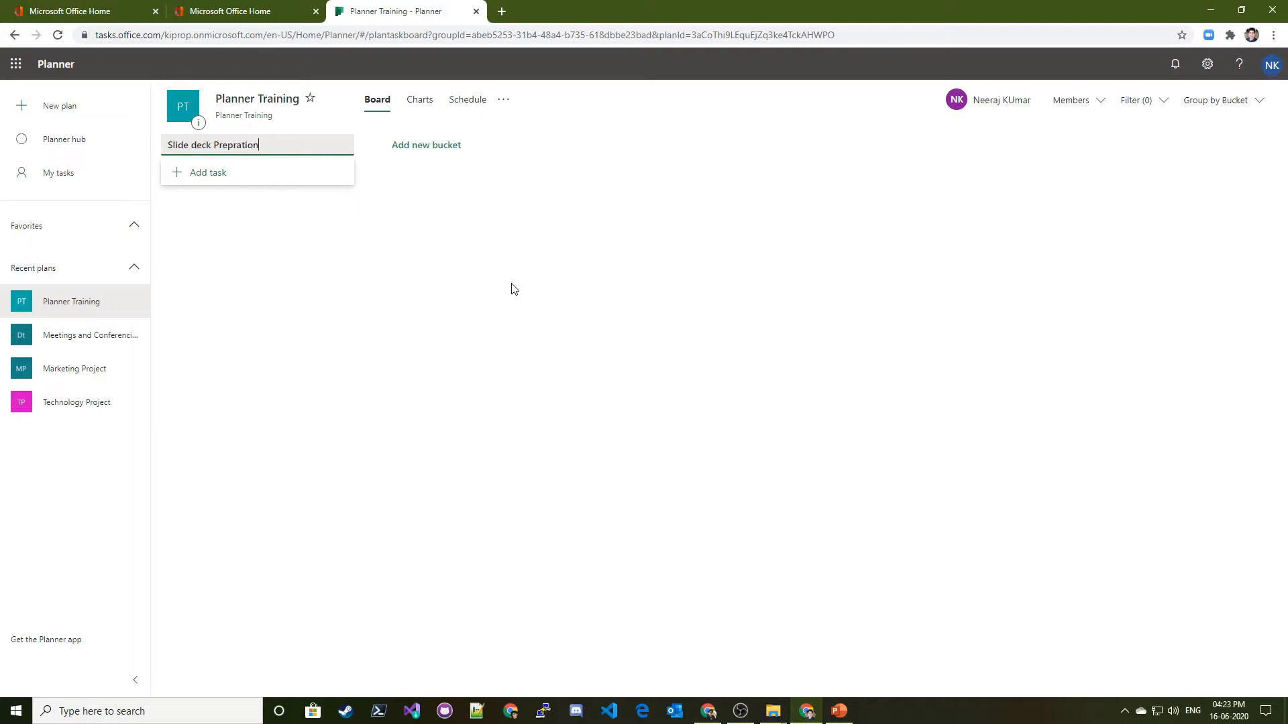
click(354, 320)
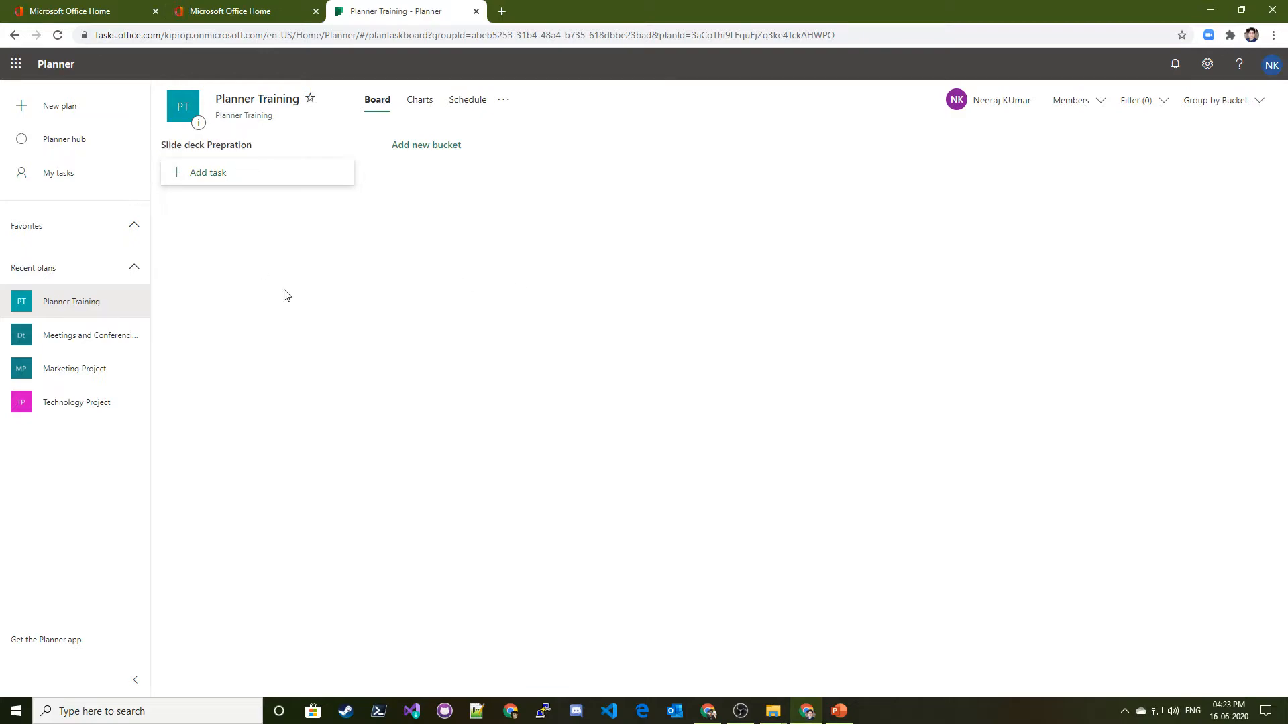
Step: Add a second bucket named "Content review" to the board
click(426, 146)
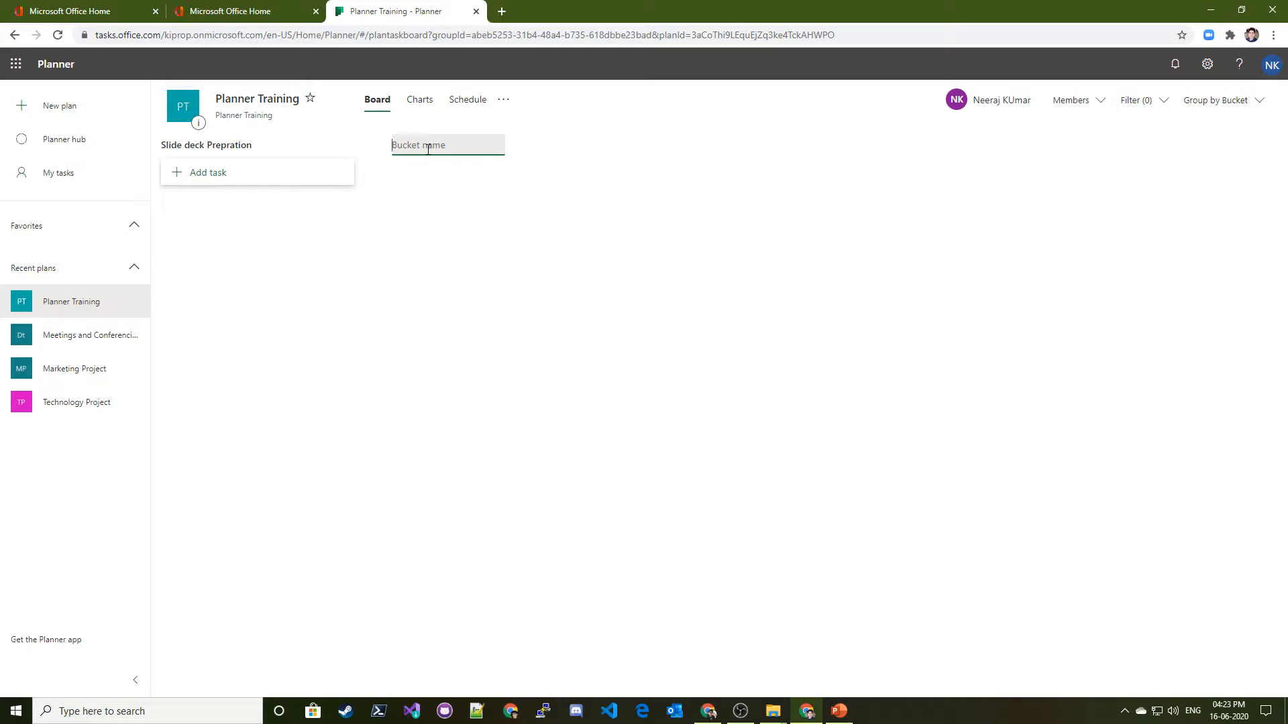
text(Content review)
key(Return)
Step: Add a third bucket named "Upload on Youtube" to the board
click(671, 138)
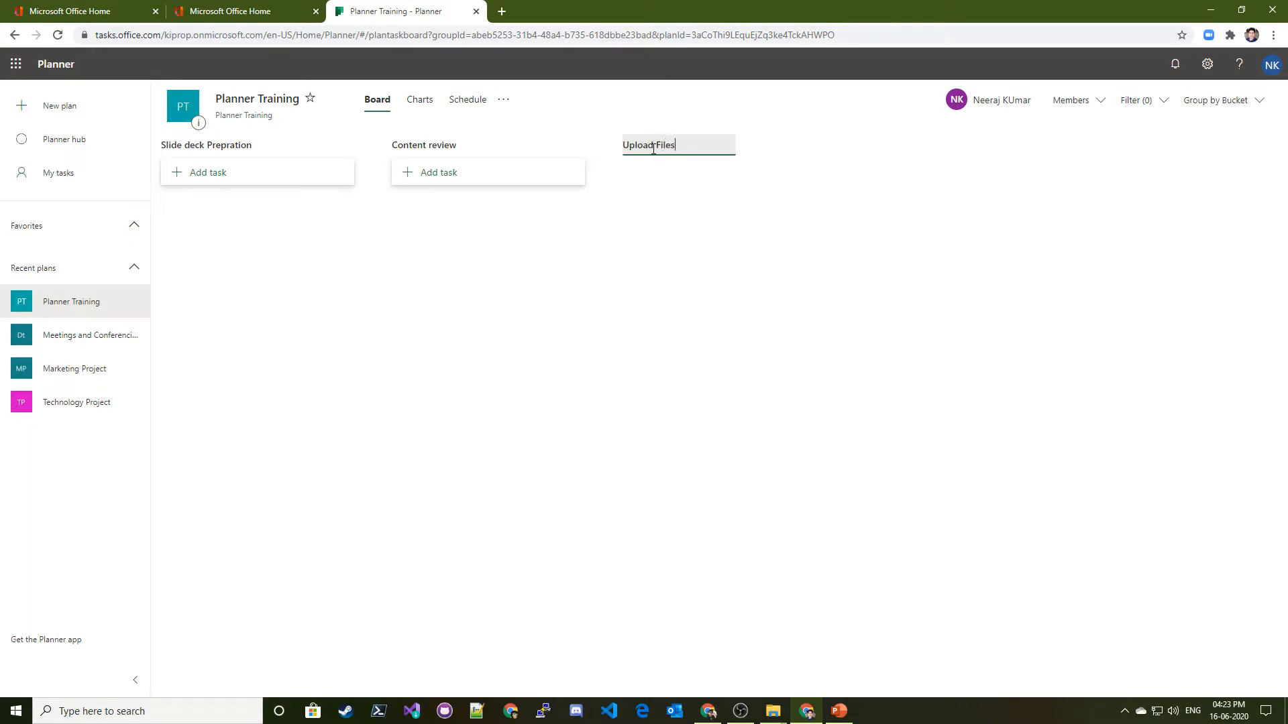
double_click(661, 143)
text(Y)
text(utub)
click(840, 320)
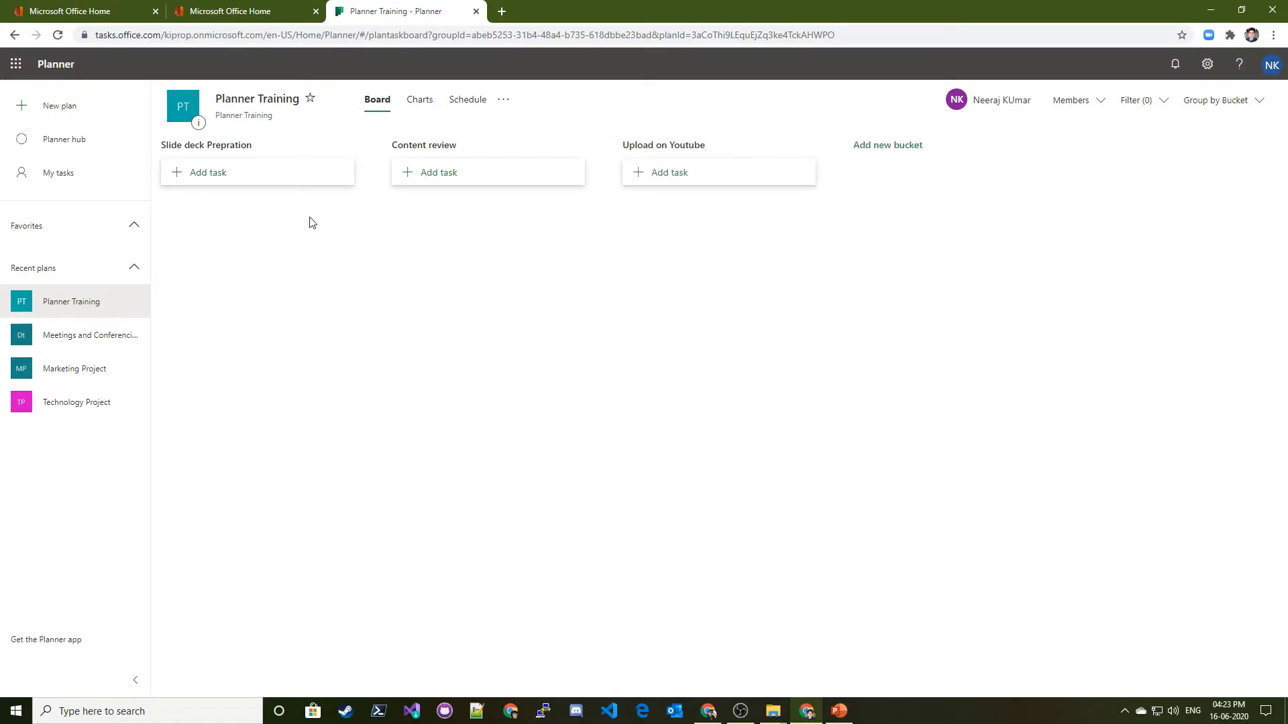
Step: Start a task named "Research On Planner" in the Slide deck Prepration bucket, due on June 18, 2020
click(220, 179)
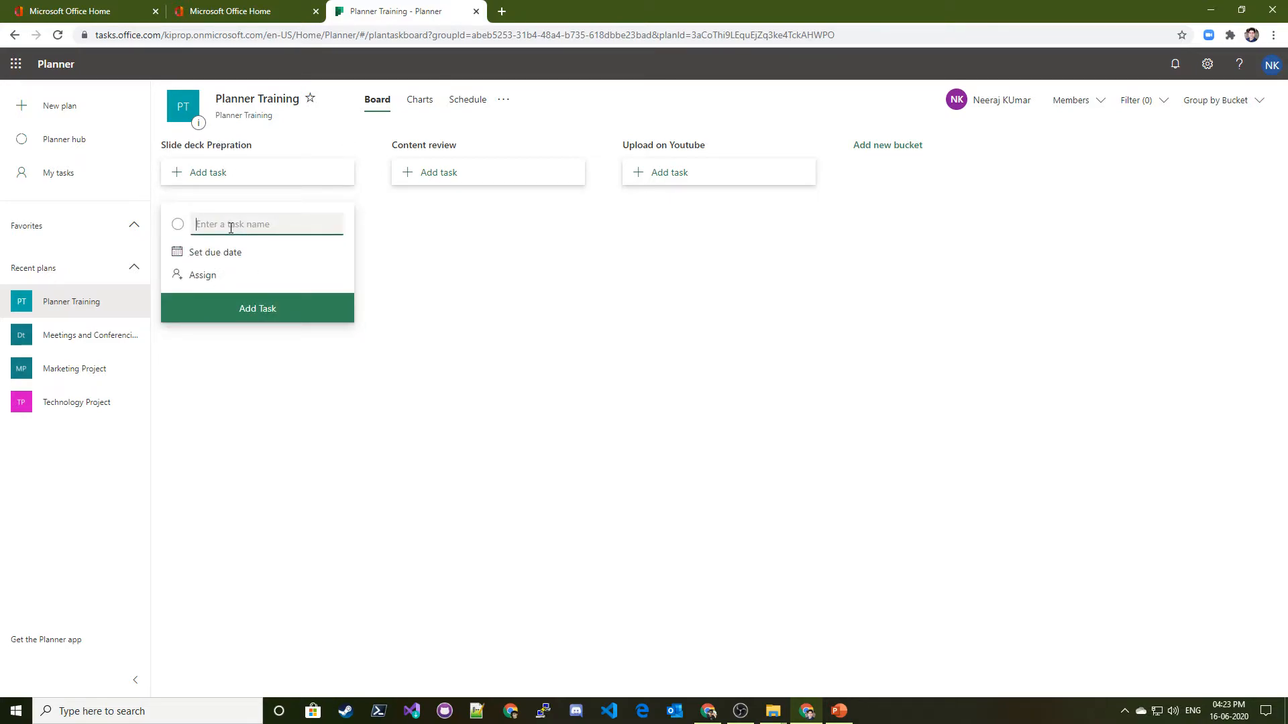
text(Research On Planner)
click(225, 254)
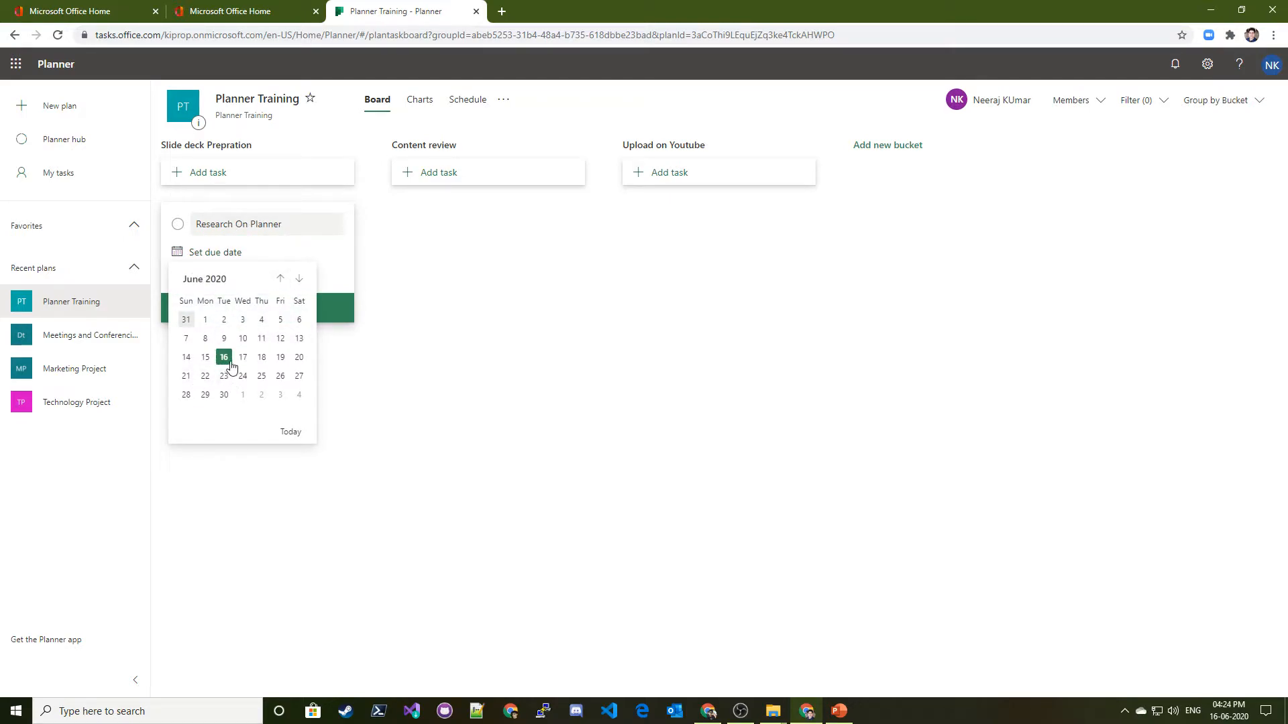
click(261, 361)
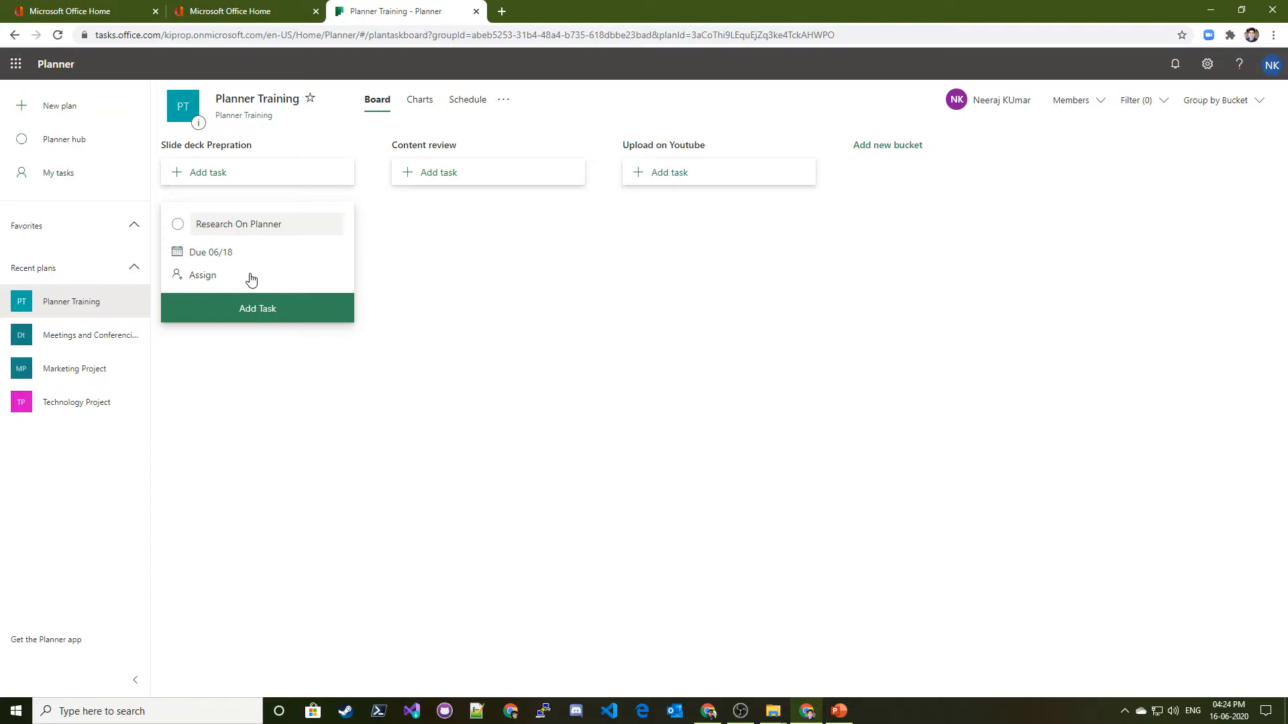
Step: Assign the new task to the existing plan member and user3, adding user3 to the plan, and add the task to the bucket
click(203, 276)
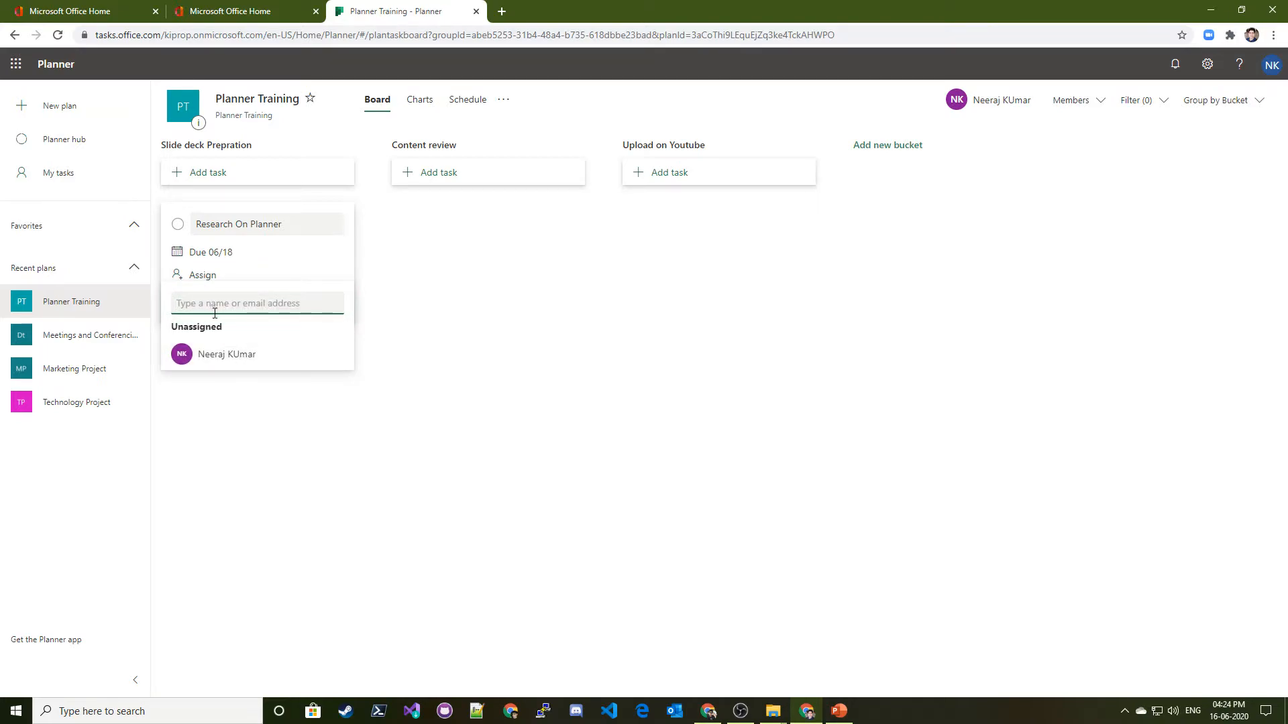
click(219, 368)
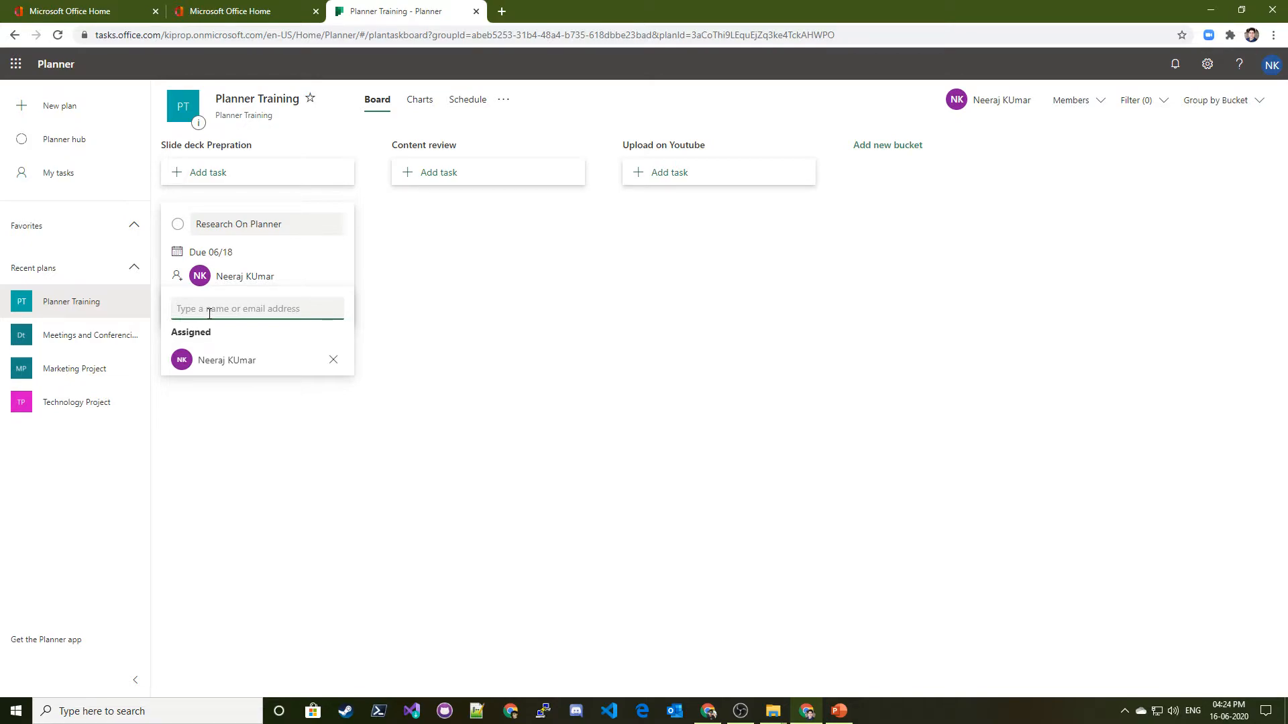
text(user)
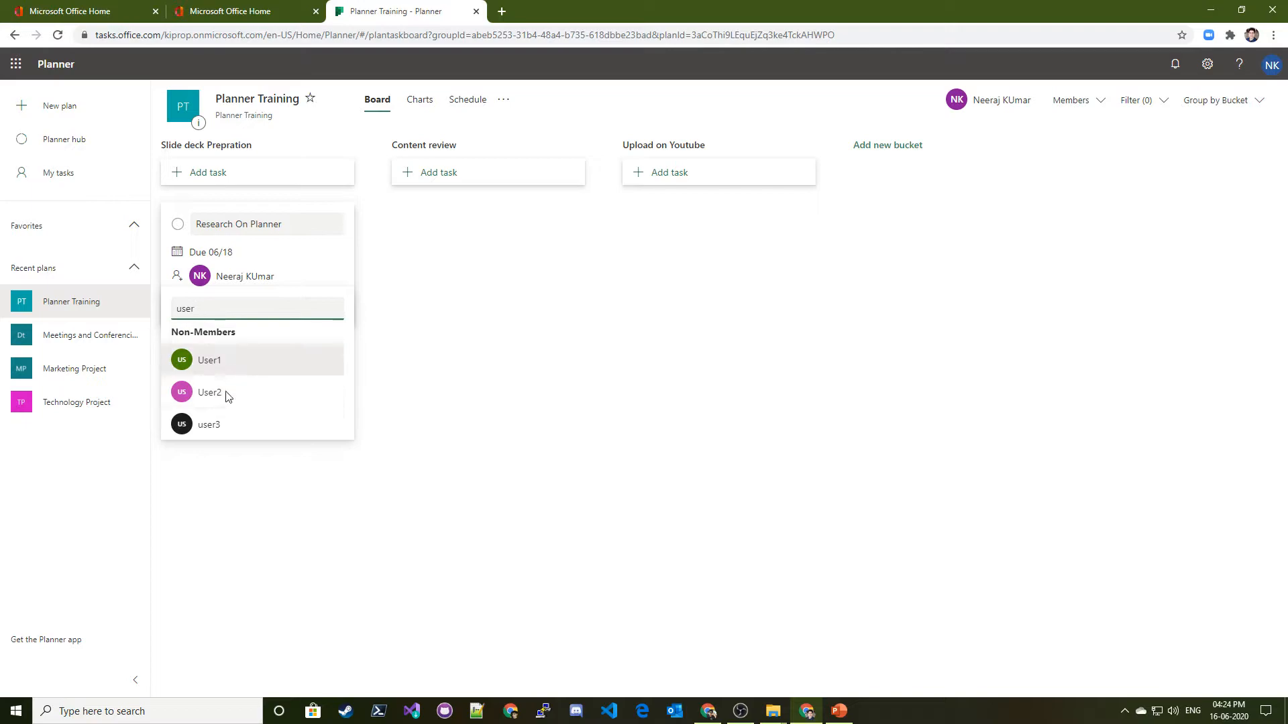
click(222, 426)
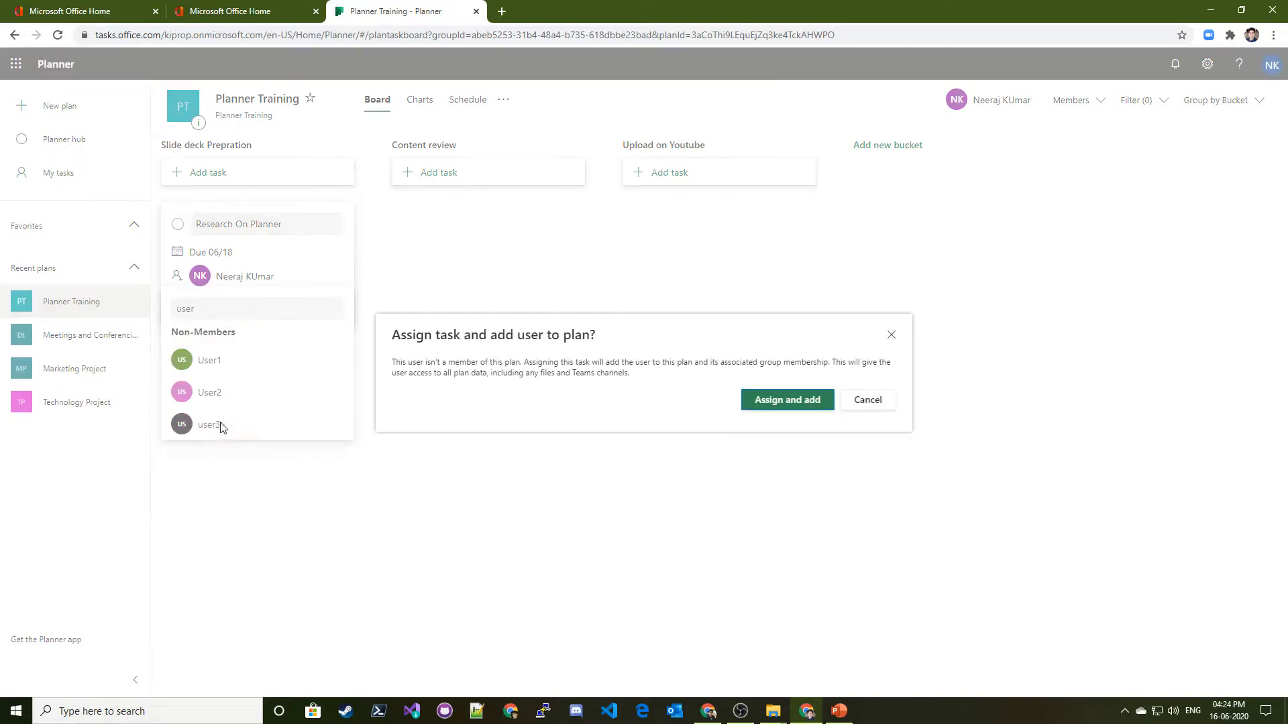
click(782, 402)
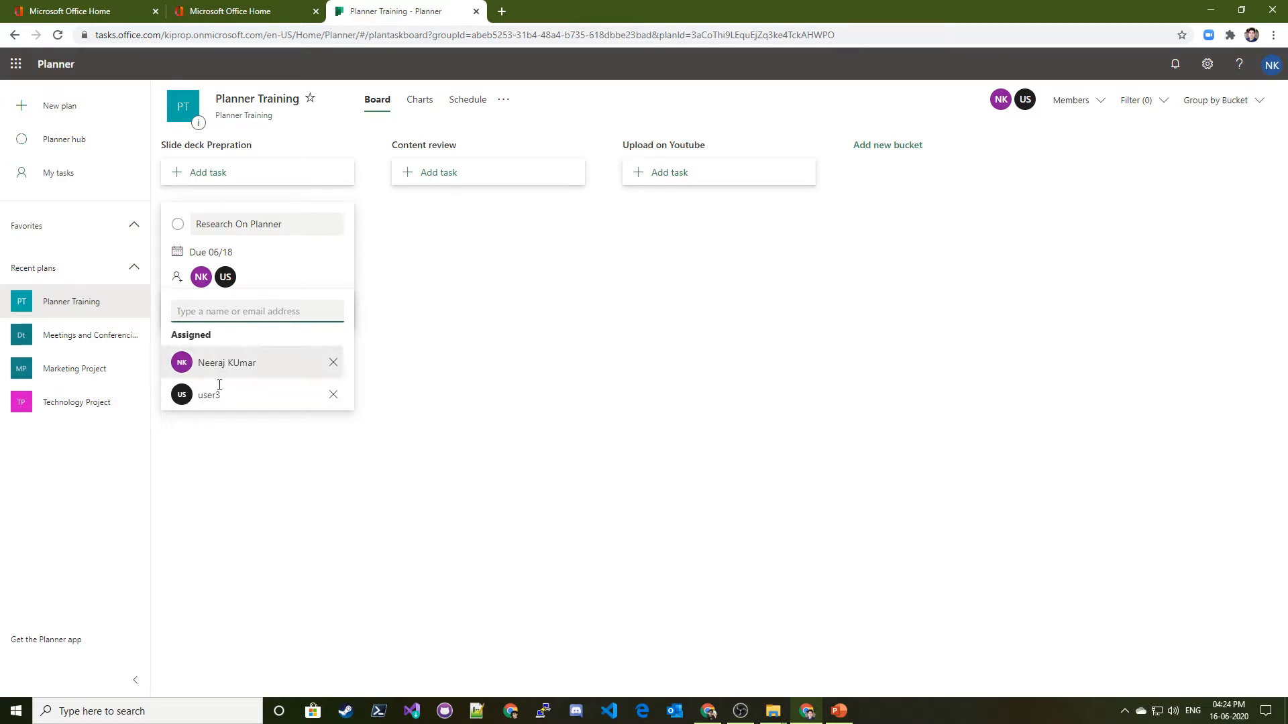
click(357, 401)
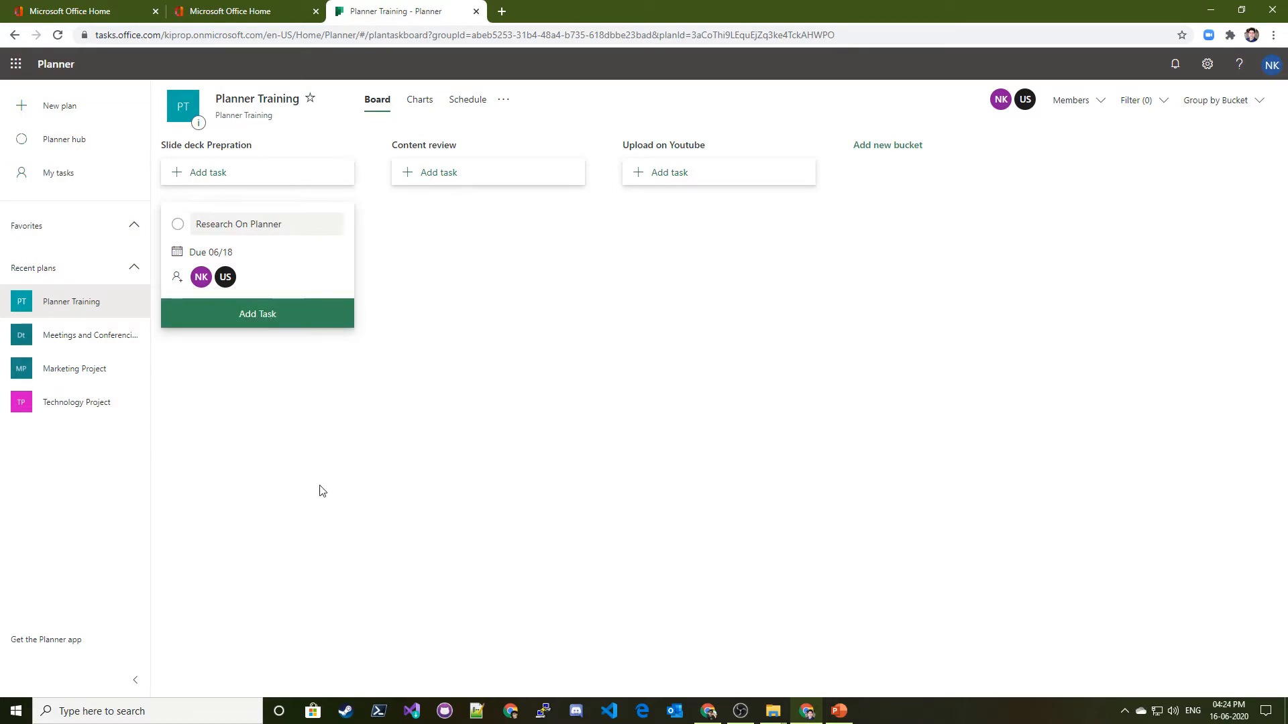
click(251, 320)
click(391, 436)
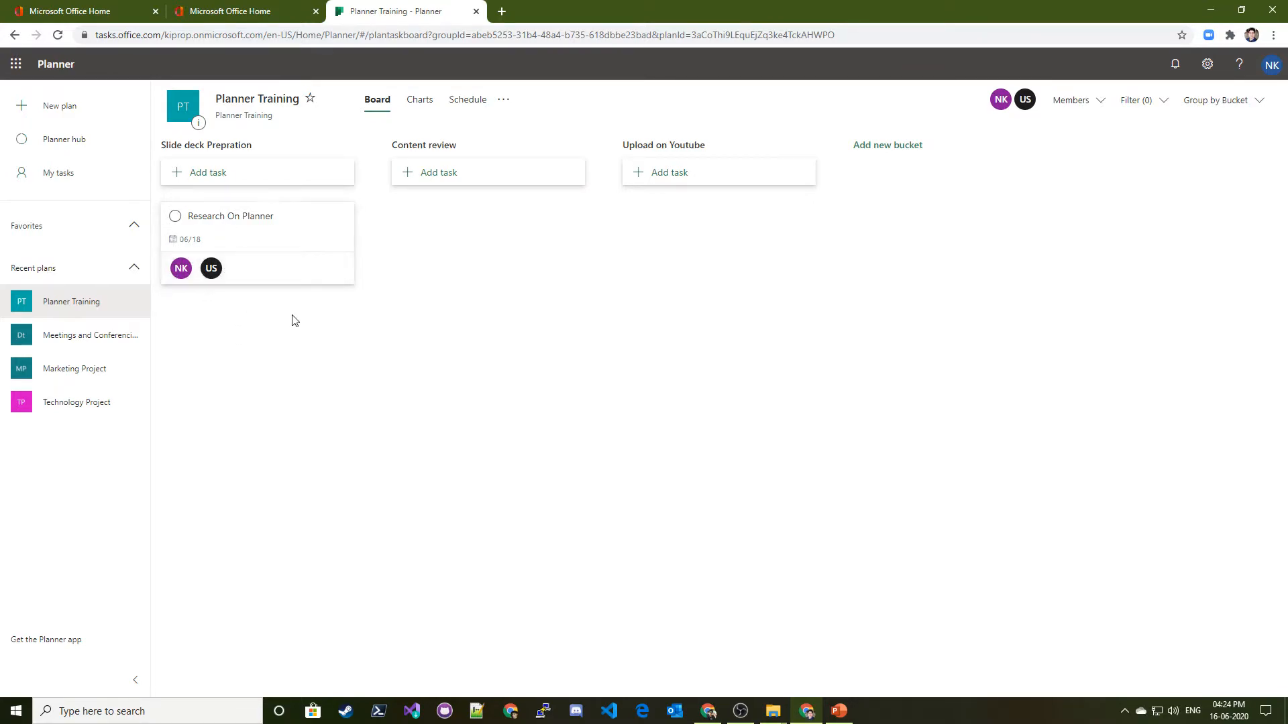
Step: Open the details of the Research On Planner task and look at its title
click(343, 236)
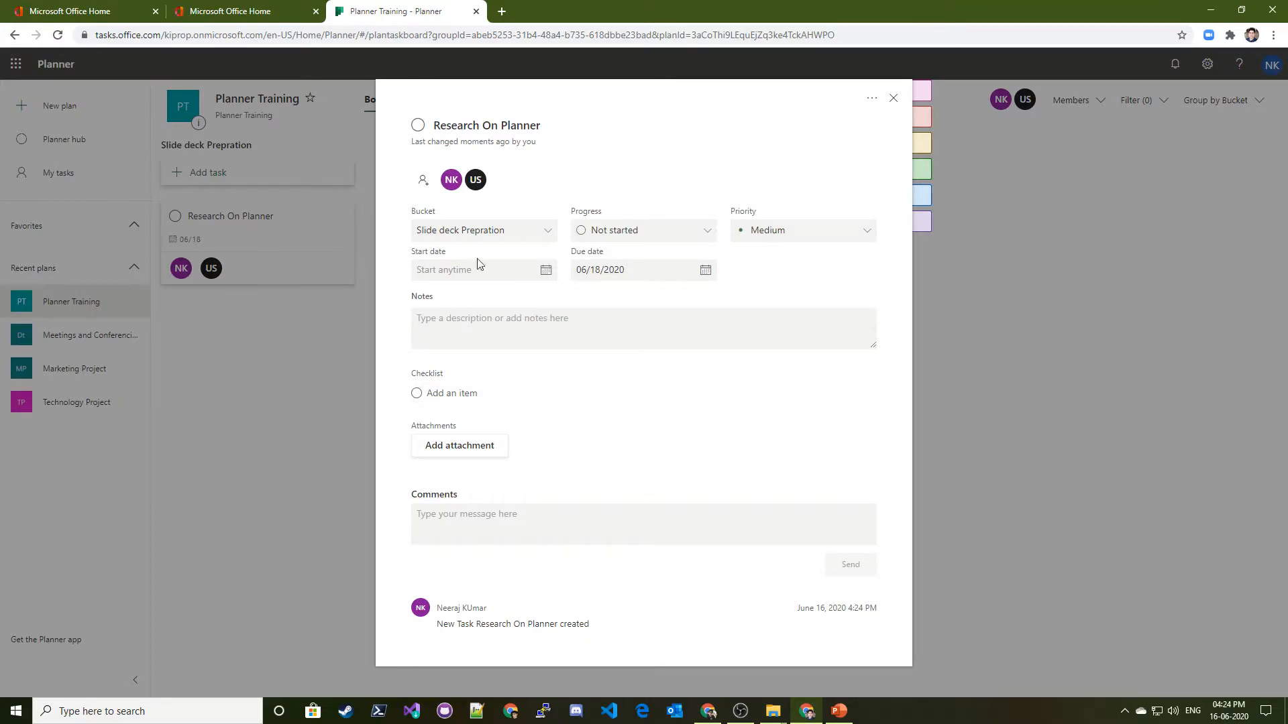
click(477, 125)
triple_click(458, 125)
click(489, 124)
double_click(476, 125)
Step: Mark the Research On Planner task as completed and revert it to not started
click(418, 125)
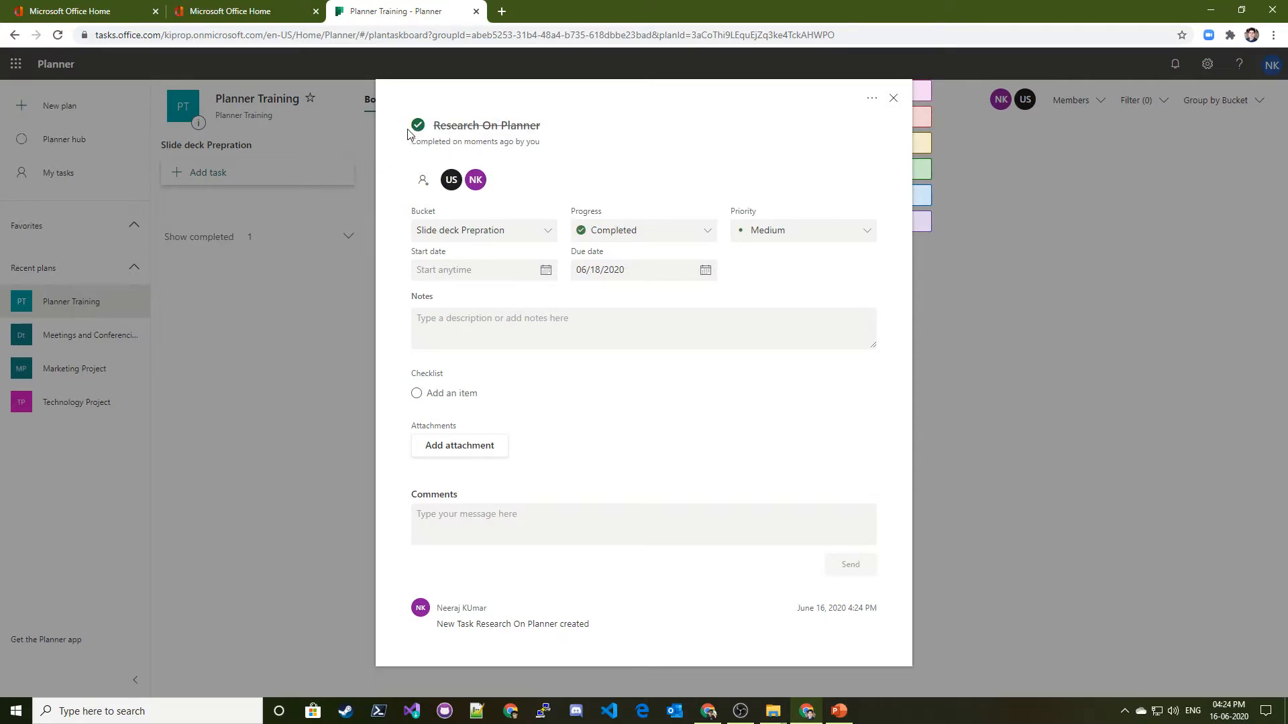
drag(643, 94, 646, 240)
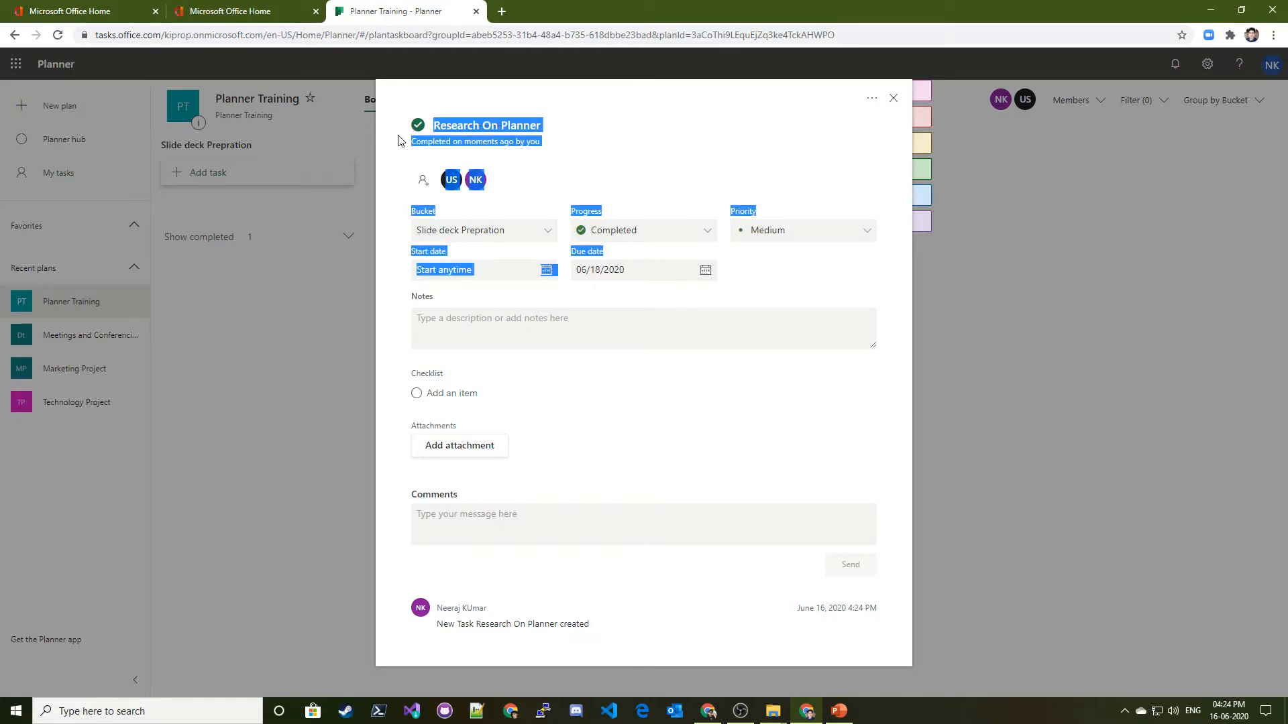
click(523, 126)
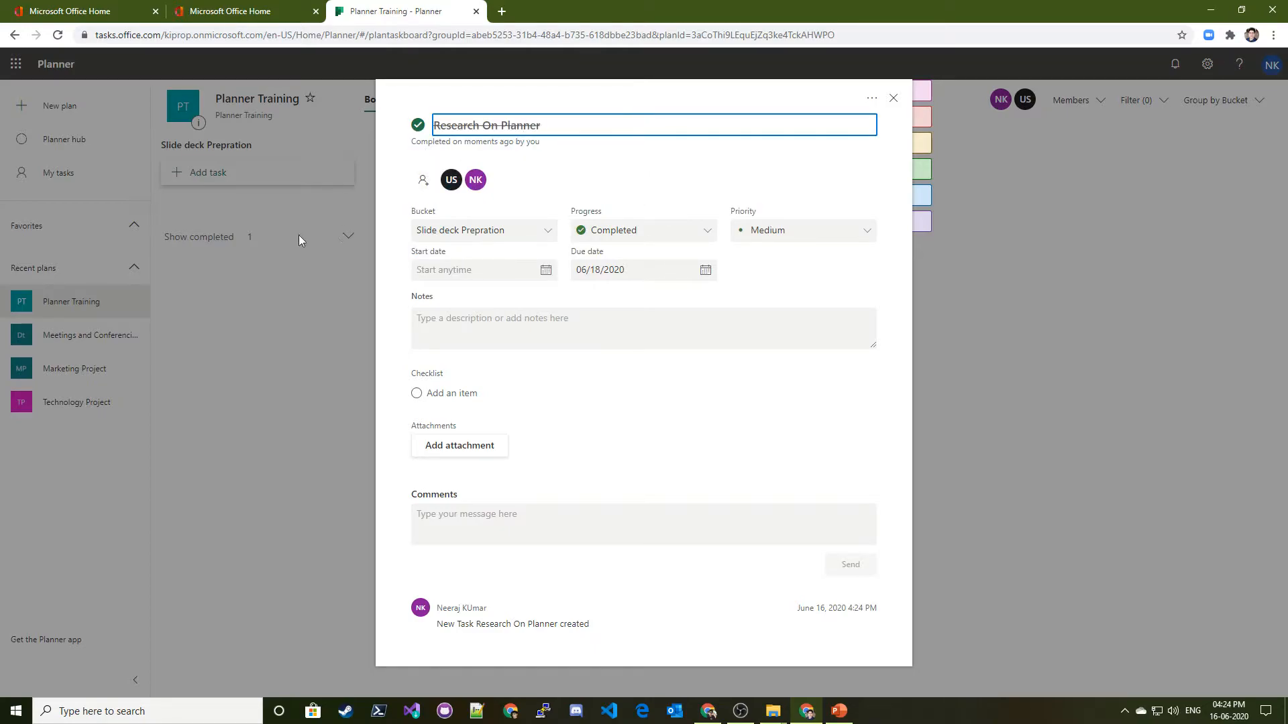
click(418, 126)
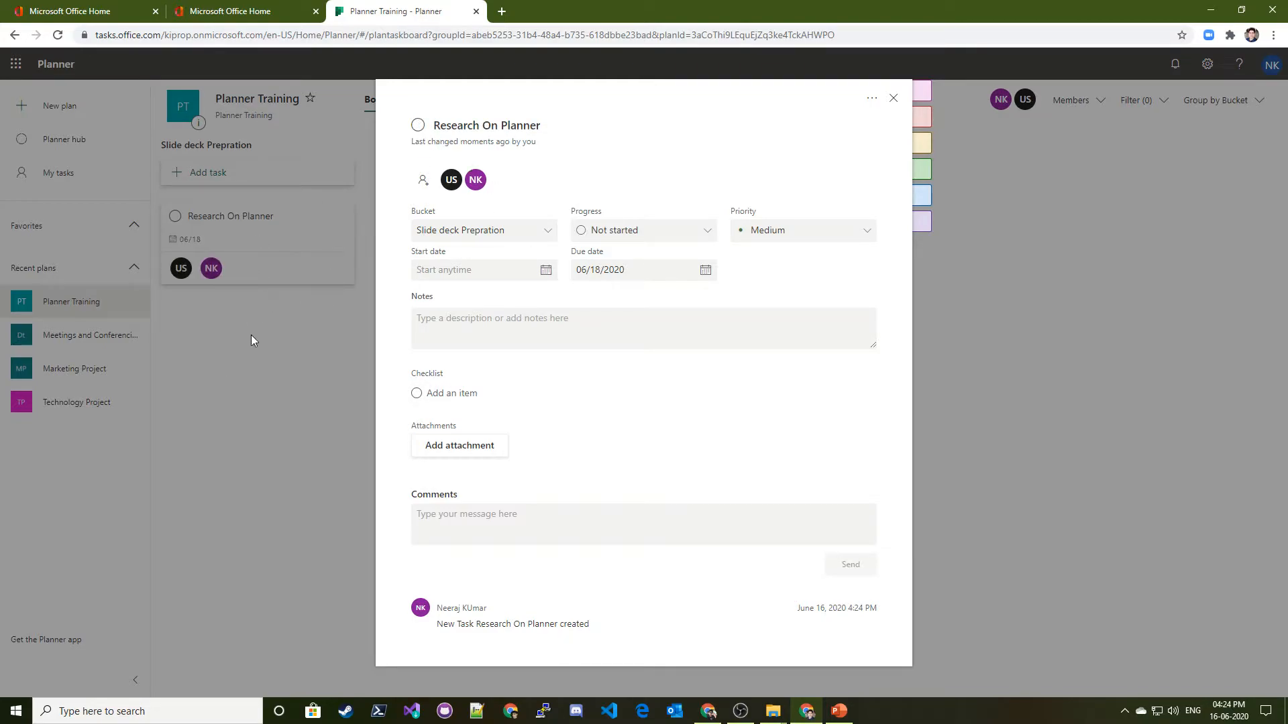
Step: Move the task to the Content review bucket and view the available progress options
click(470, 231)
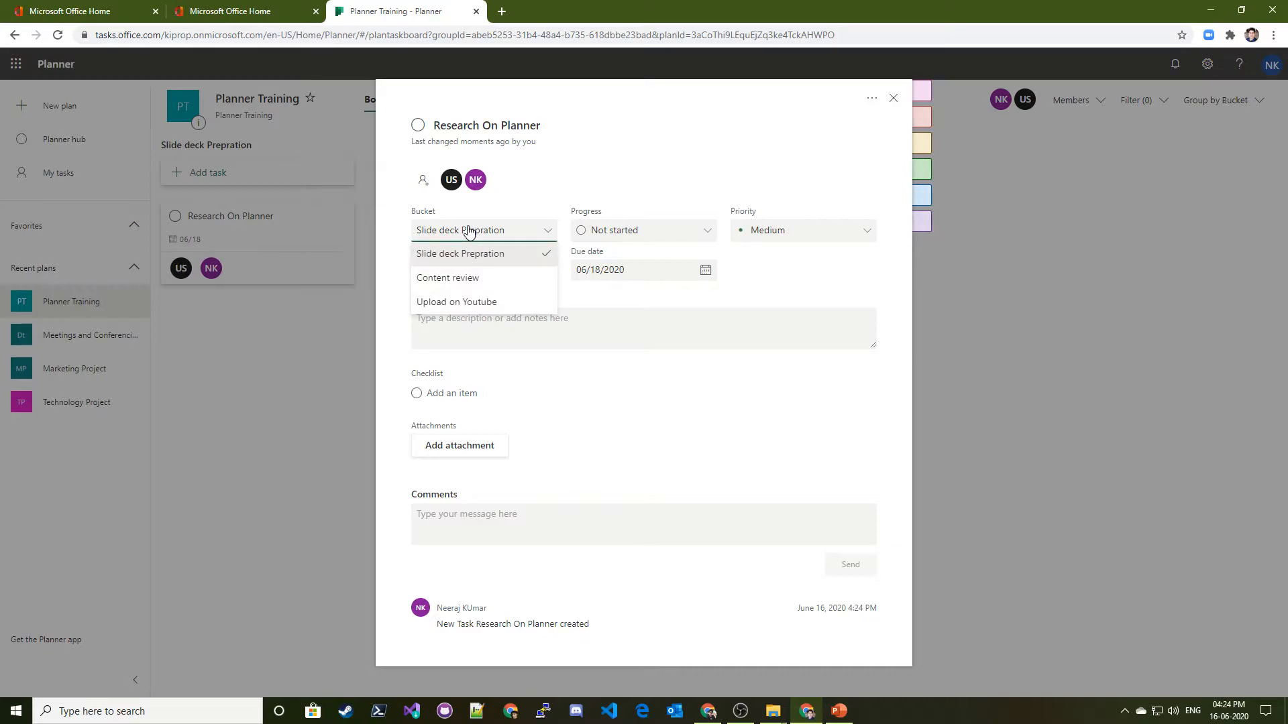
click(474, 281)
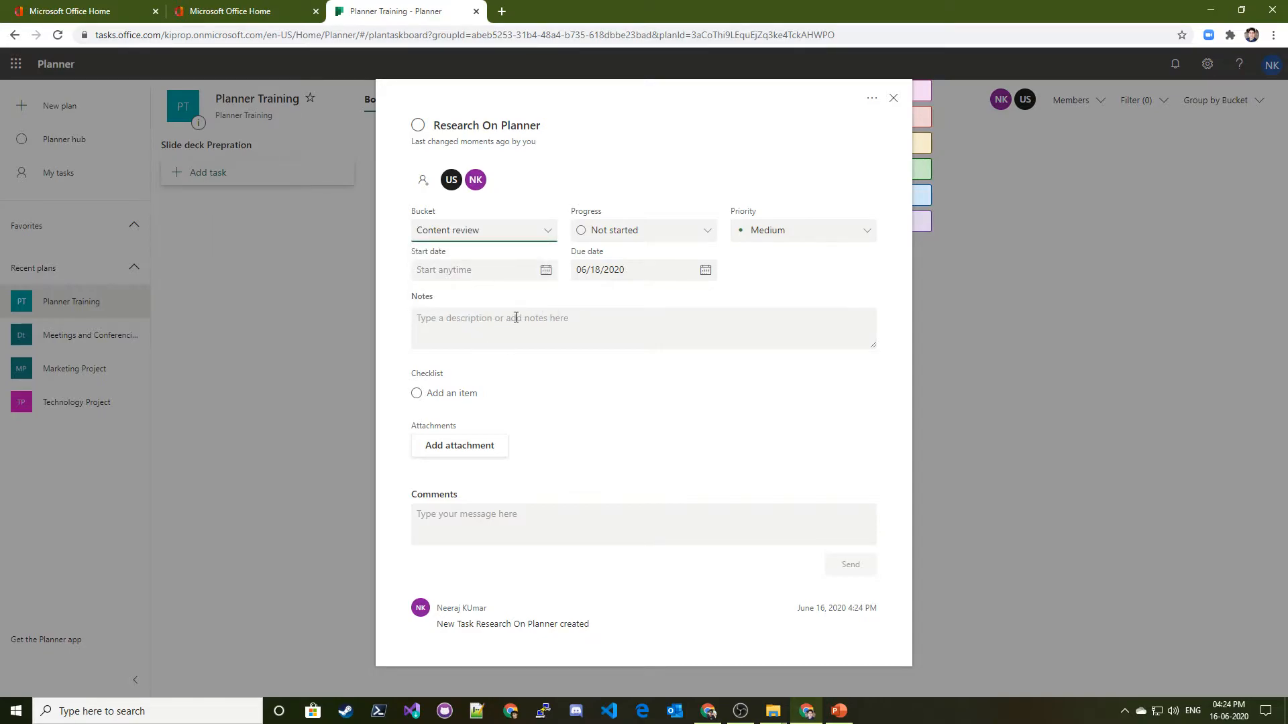
click(605, 232)
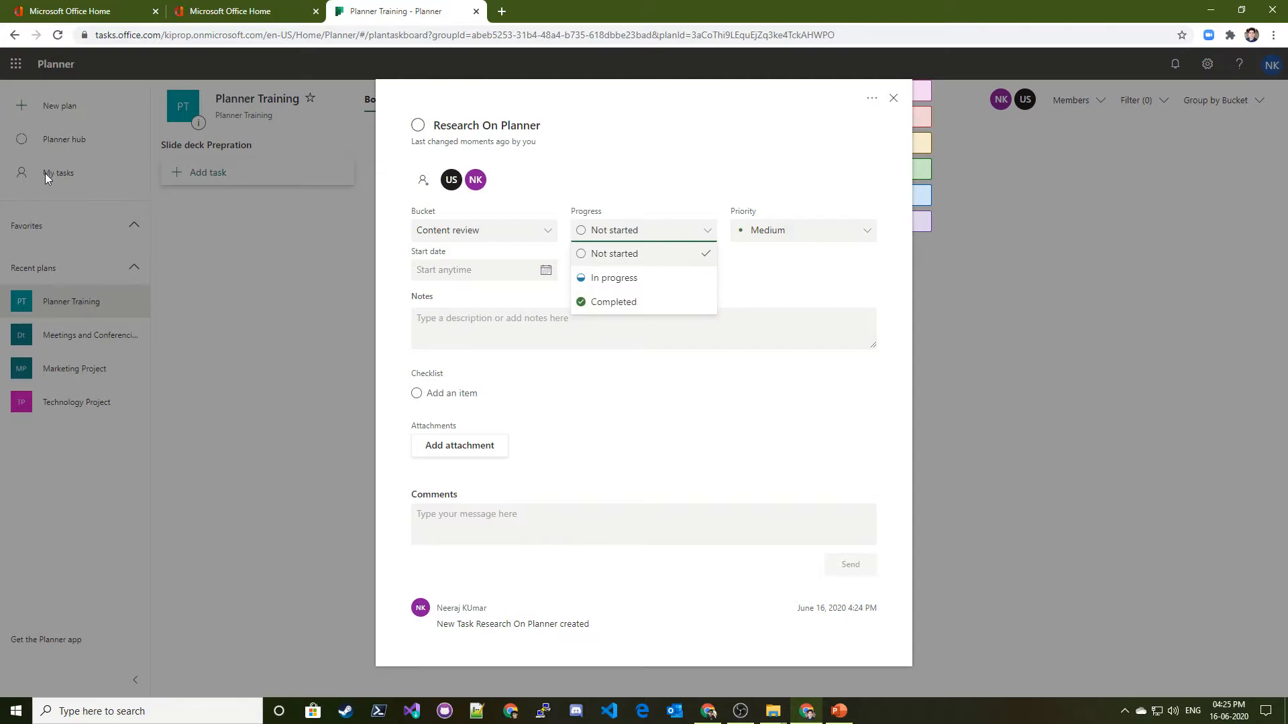
click(623, 194)
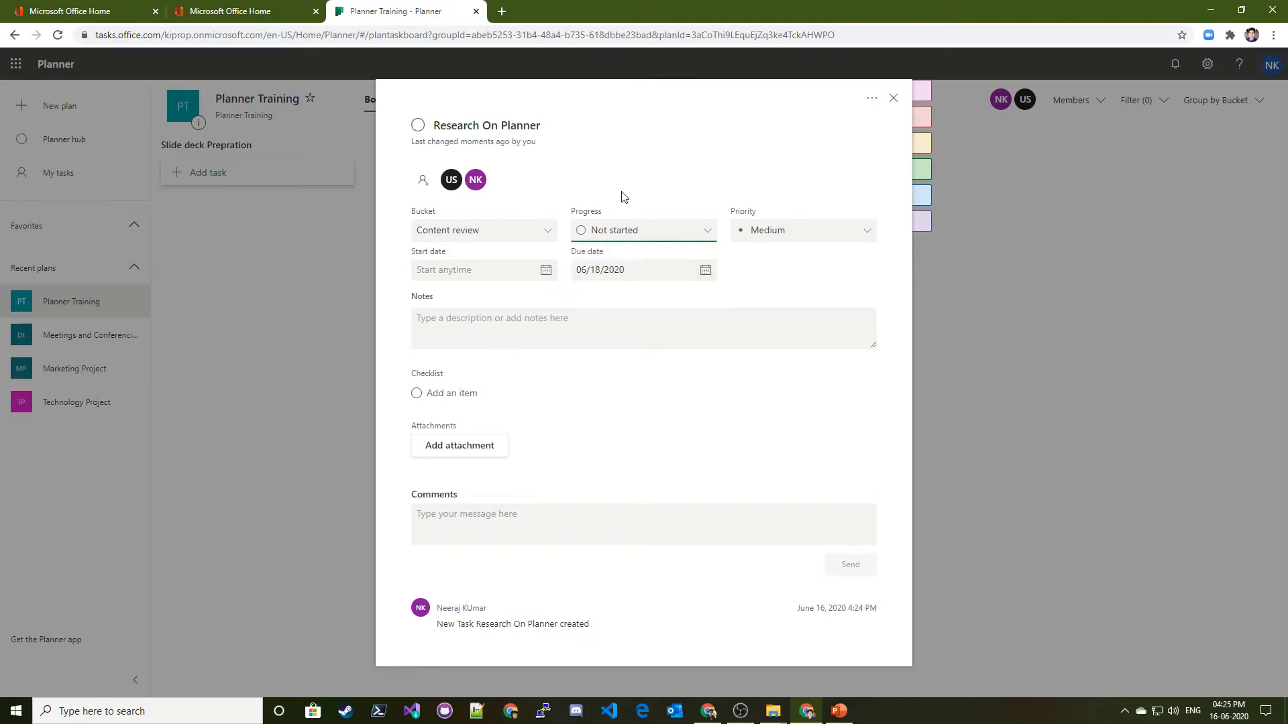
Step: Set the task's priority to Urgent and its start date to 06/16/2020
click(800, 232)
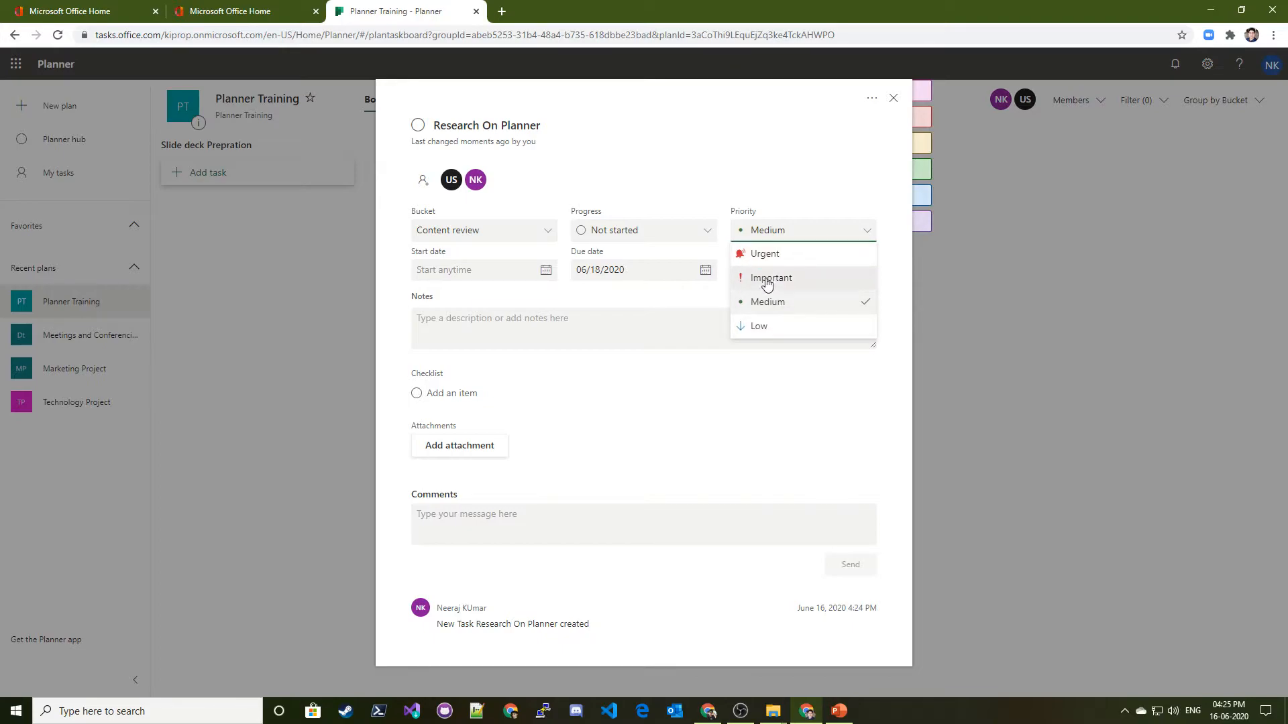
click(766, 259)
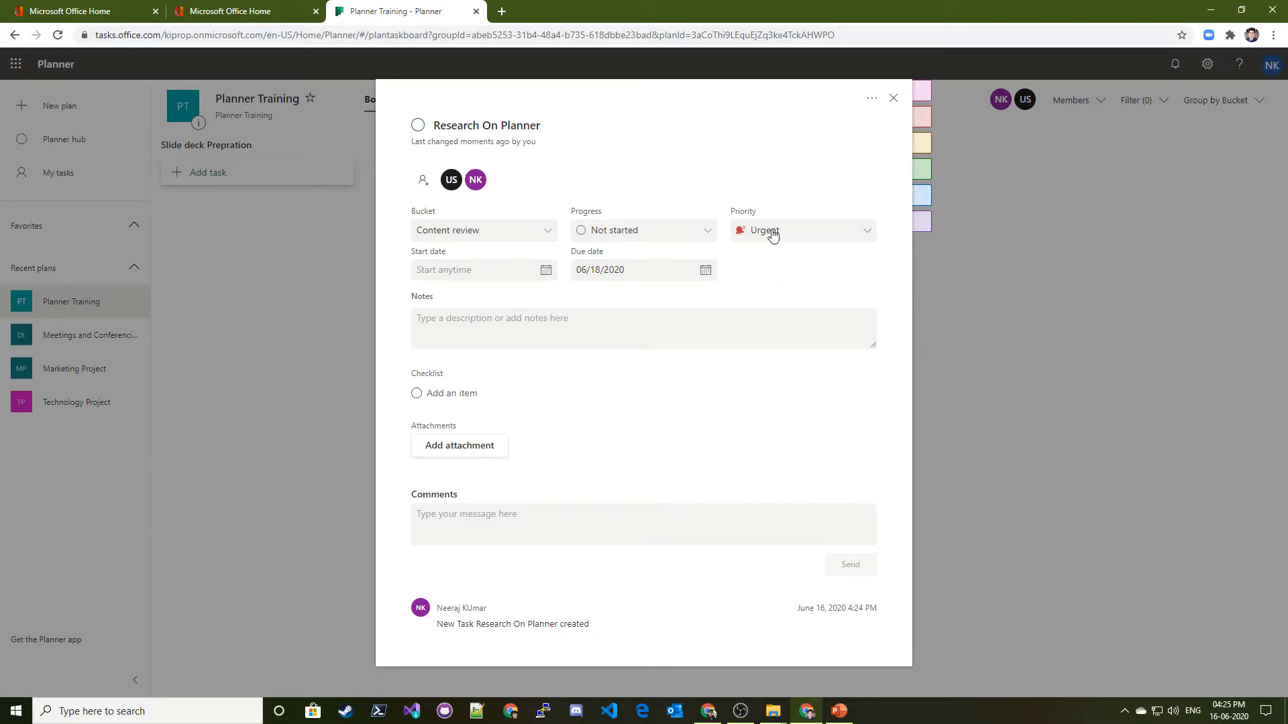
click(545, 270)
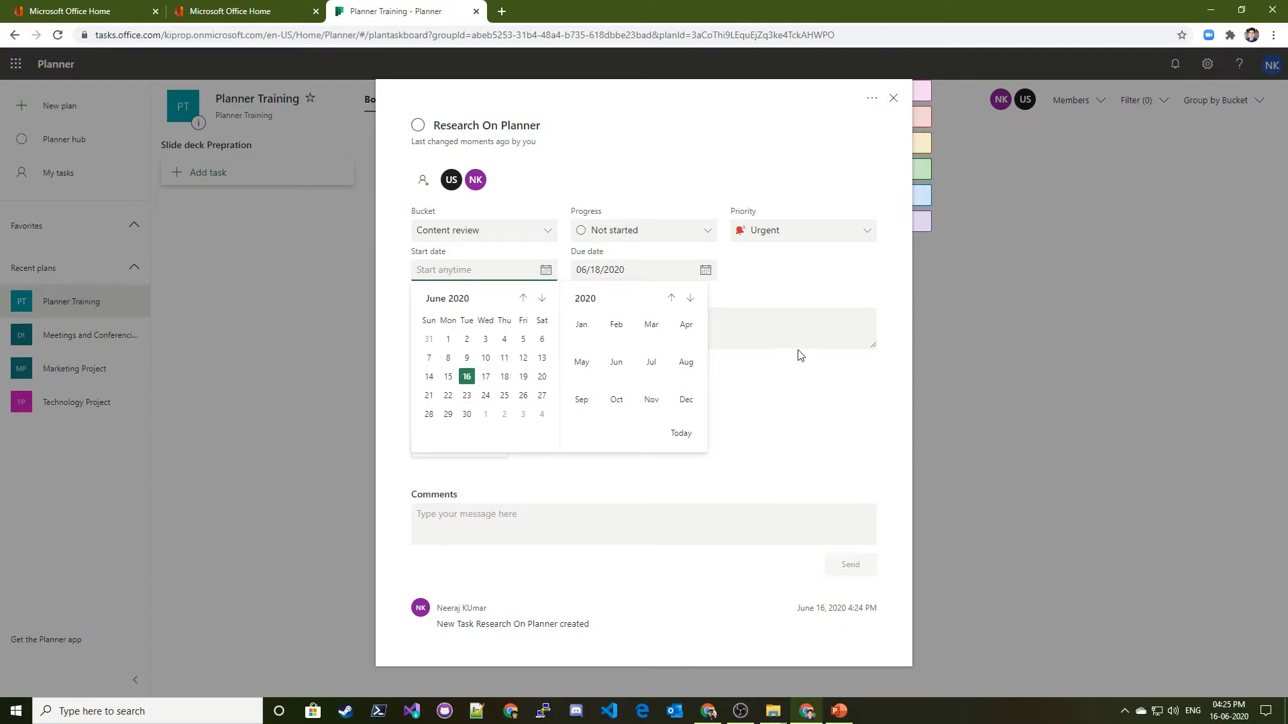
click(778, 360)
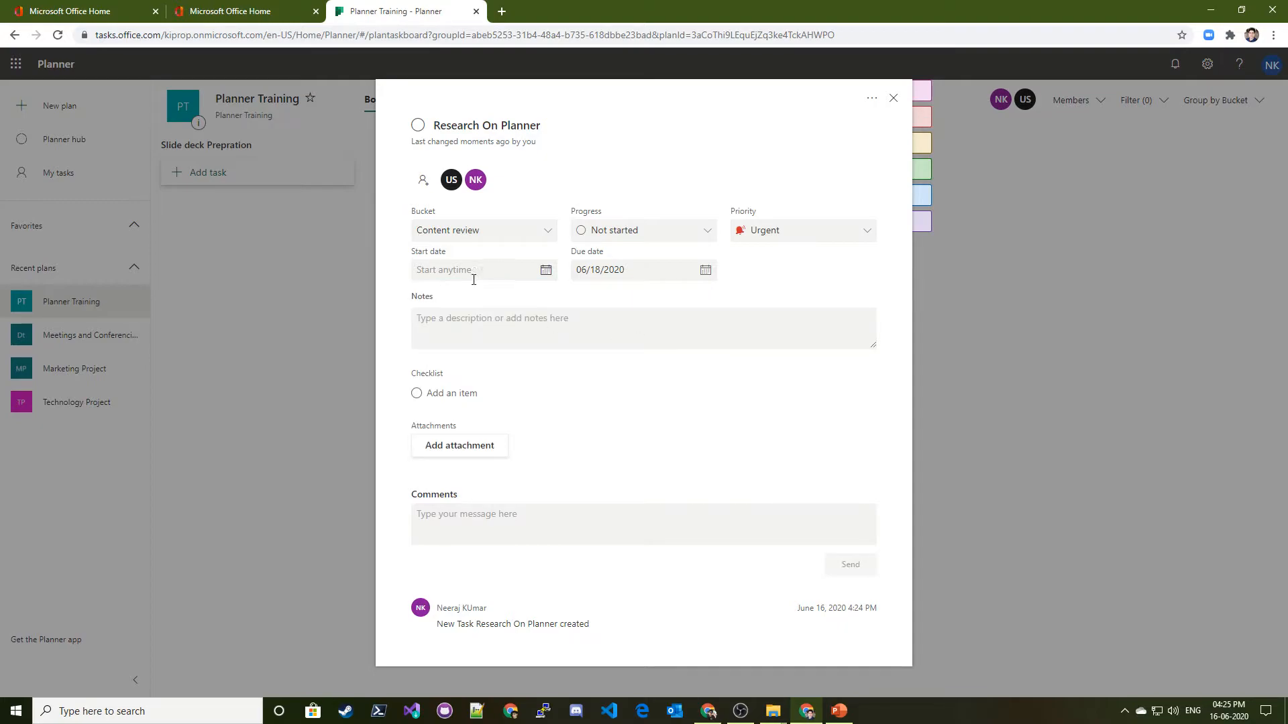
click(543, 271)
click(469, 376)
click(462, 343)
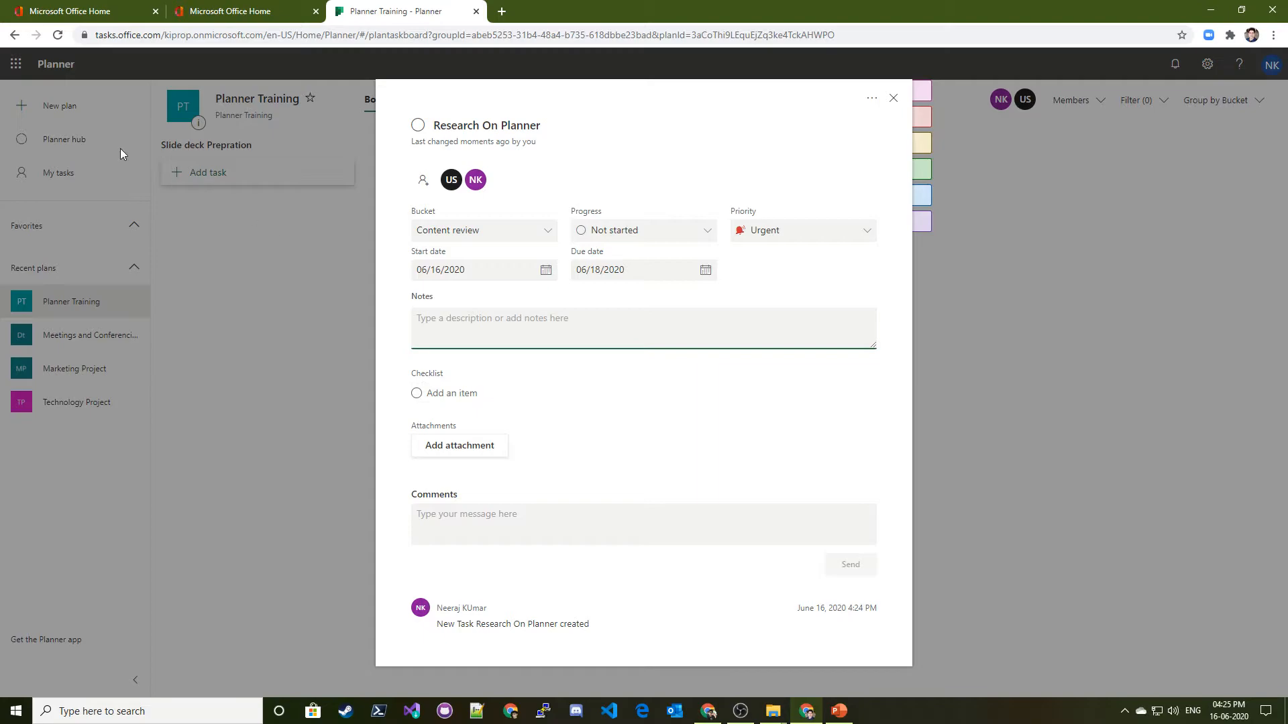
Step: Add the checklist items "Slide template prepration" and "PPT review" to the task
click(440, 401)
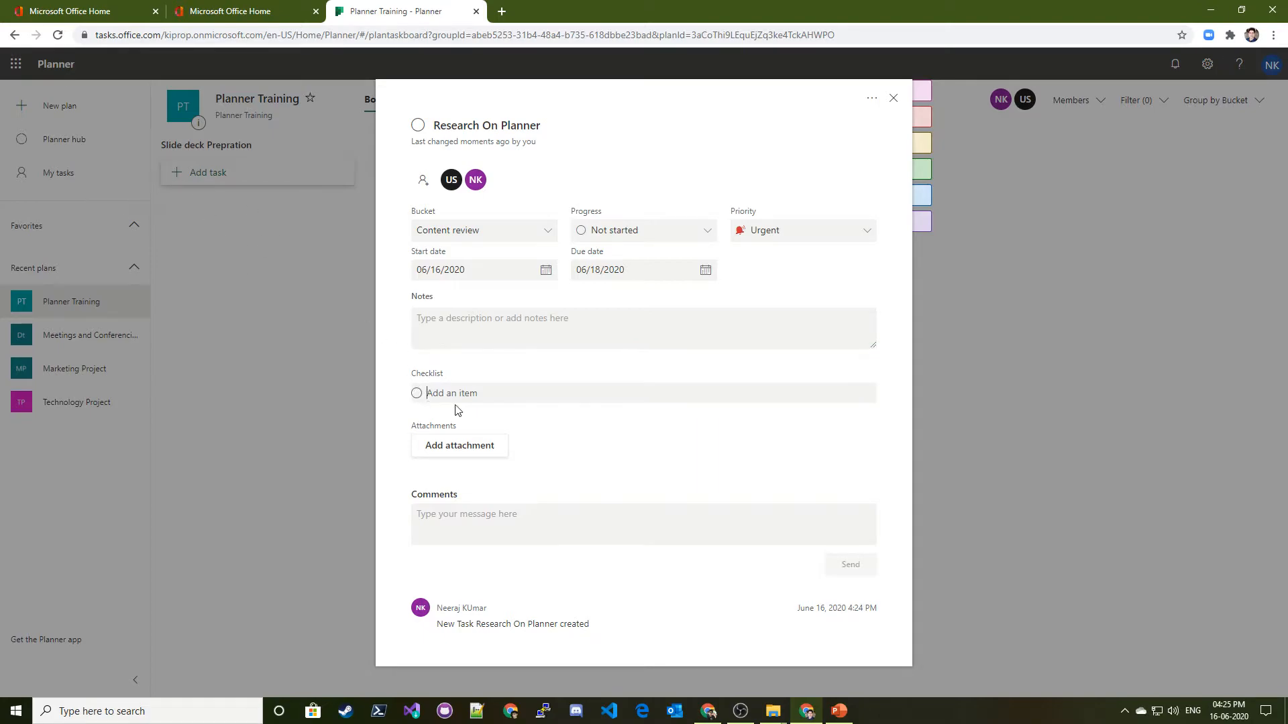
text(Slide template prepration)
key(Return)
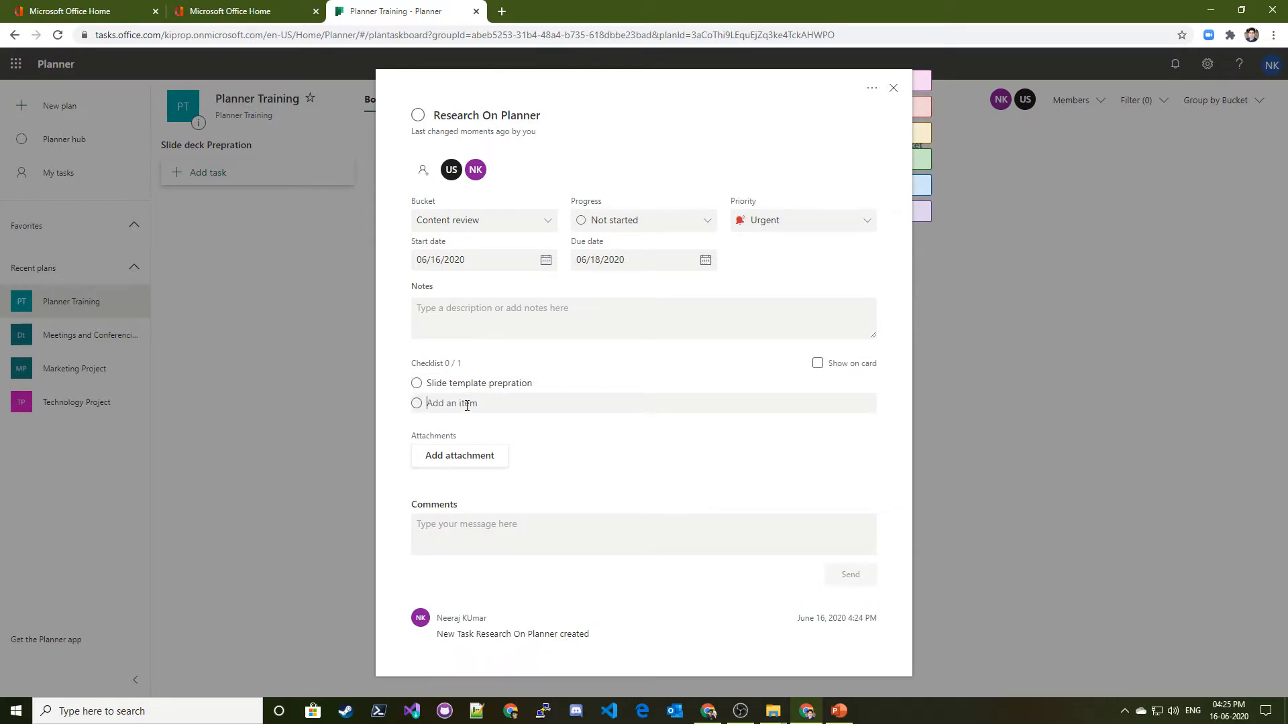
text(PPT review)
key(Return)
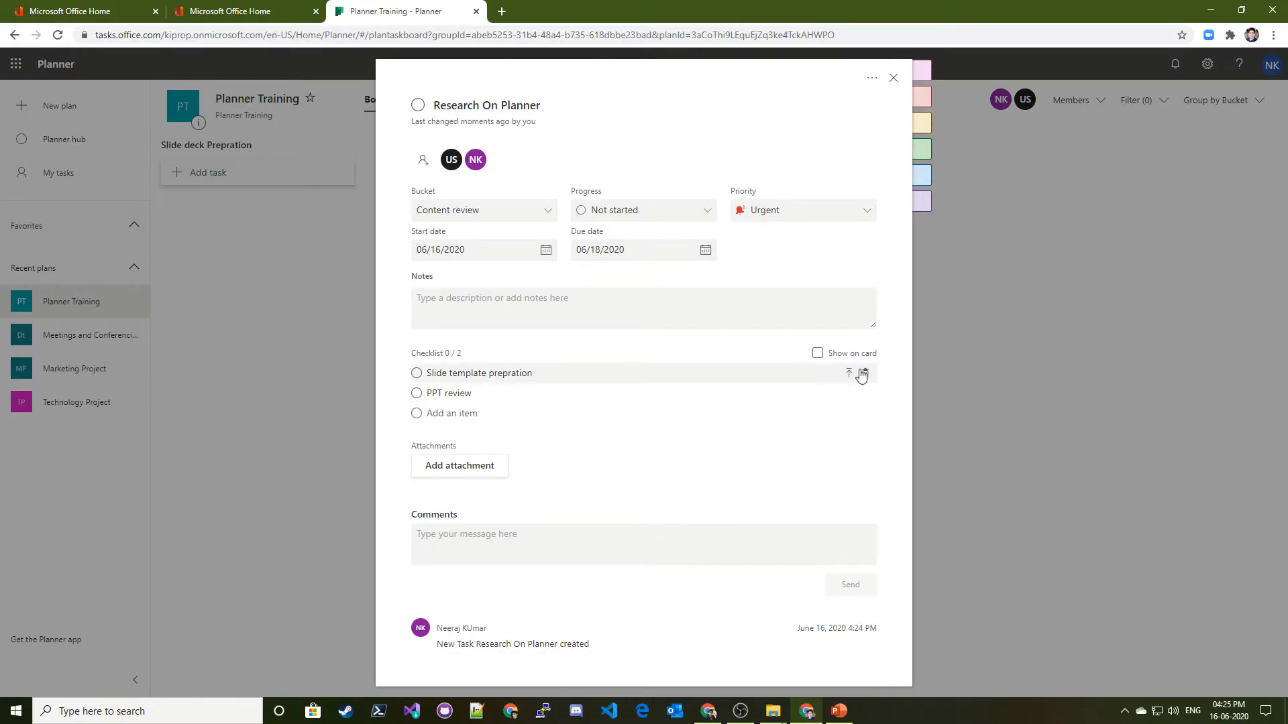
Step: Show the checklist on the task card and move the task back to the Slide deck Prepration bucket
click(818, 356)
drag(580, 73, 574, 182)
click(568, 69)
click(516, 218)
click(480, 232)
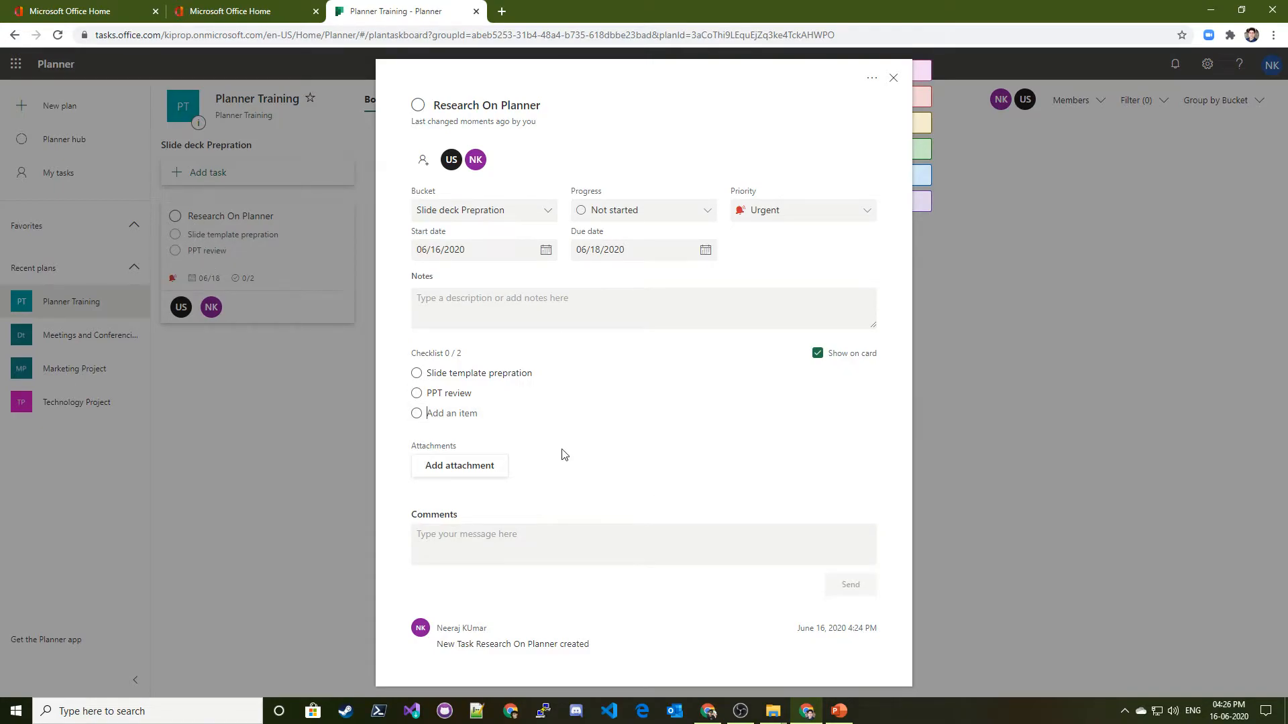
Step: Examine the task's attachment options and its comments and activity section
click(450, 474)
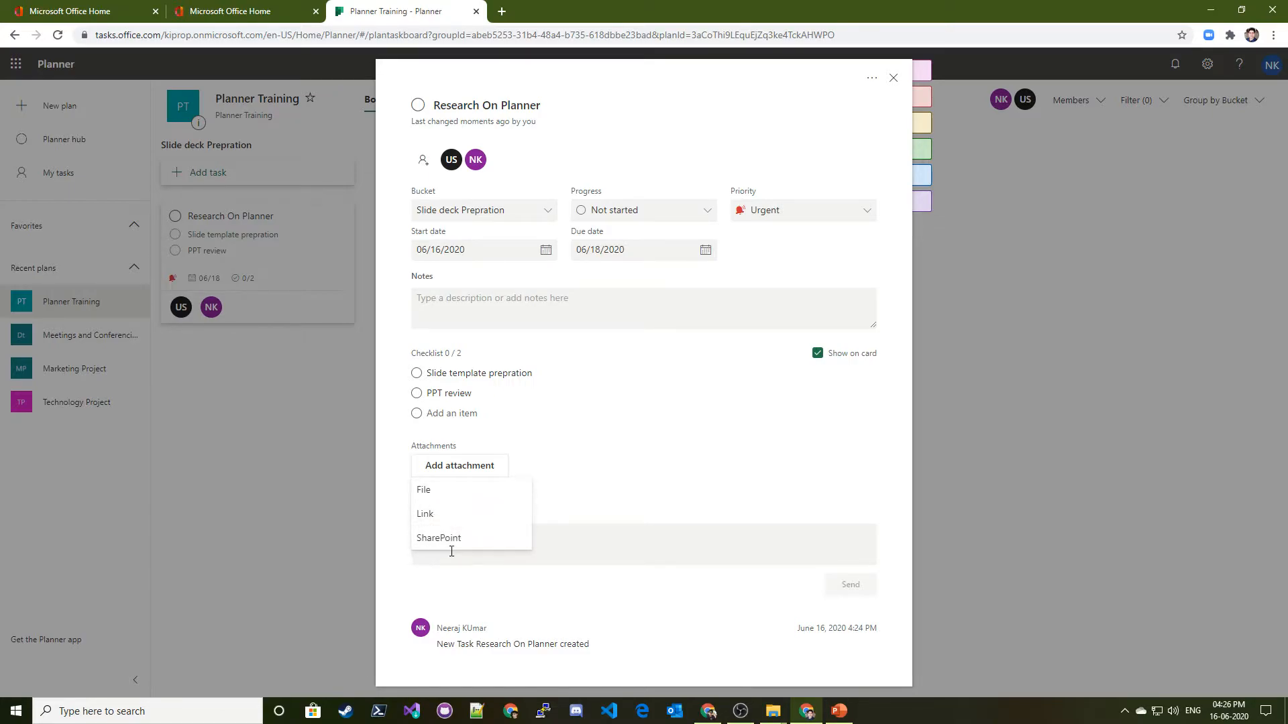
click(669, 518)
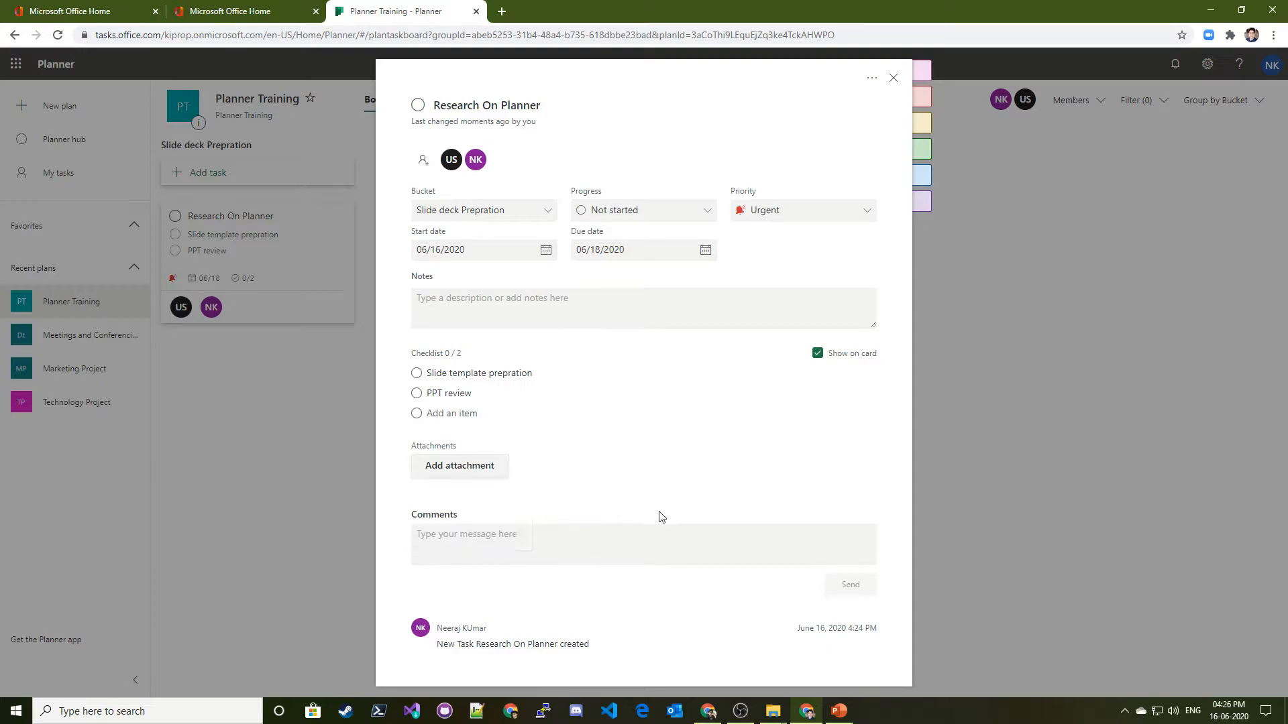
click(472, 538)
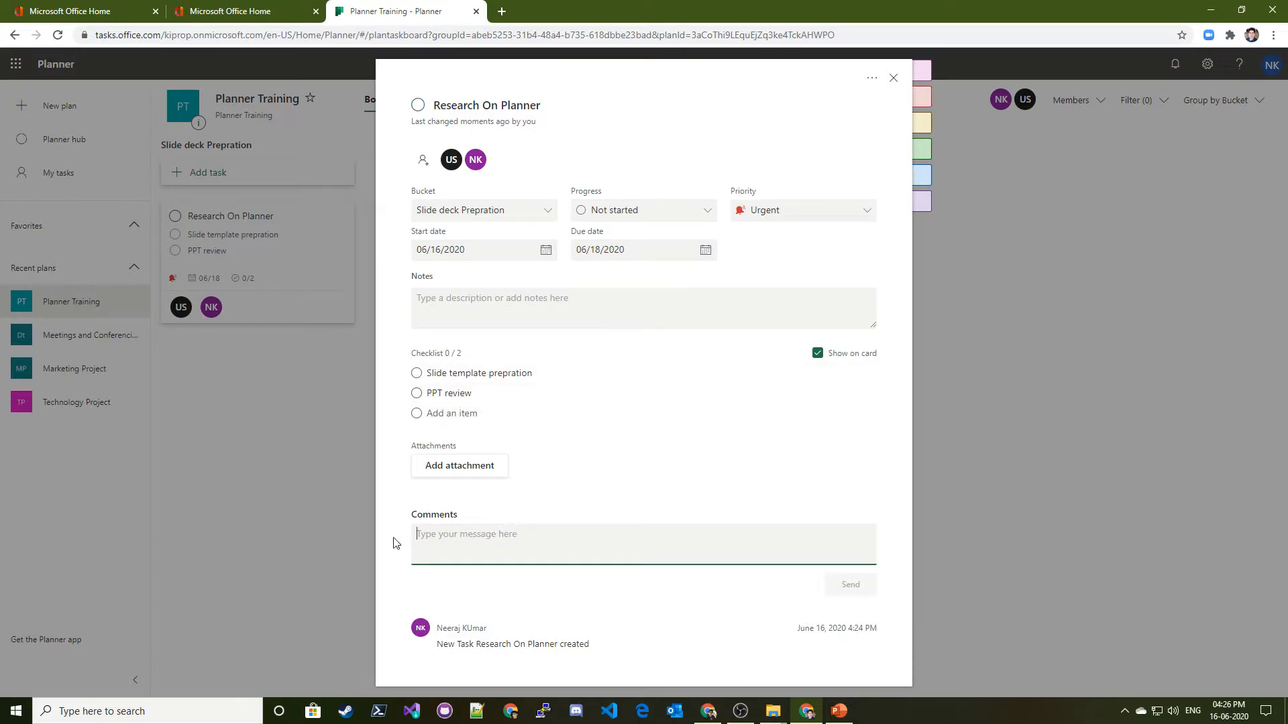
triple_click(542, 645)
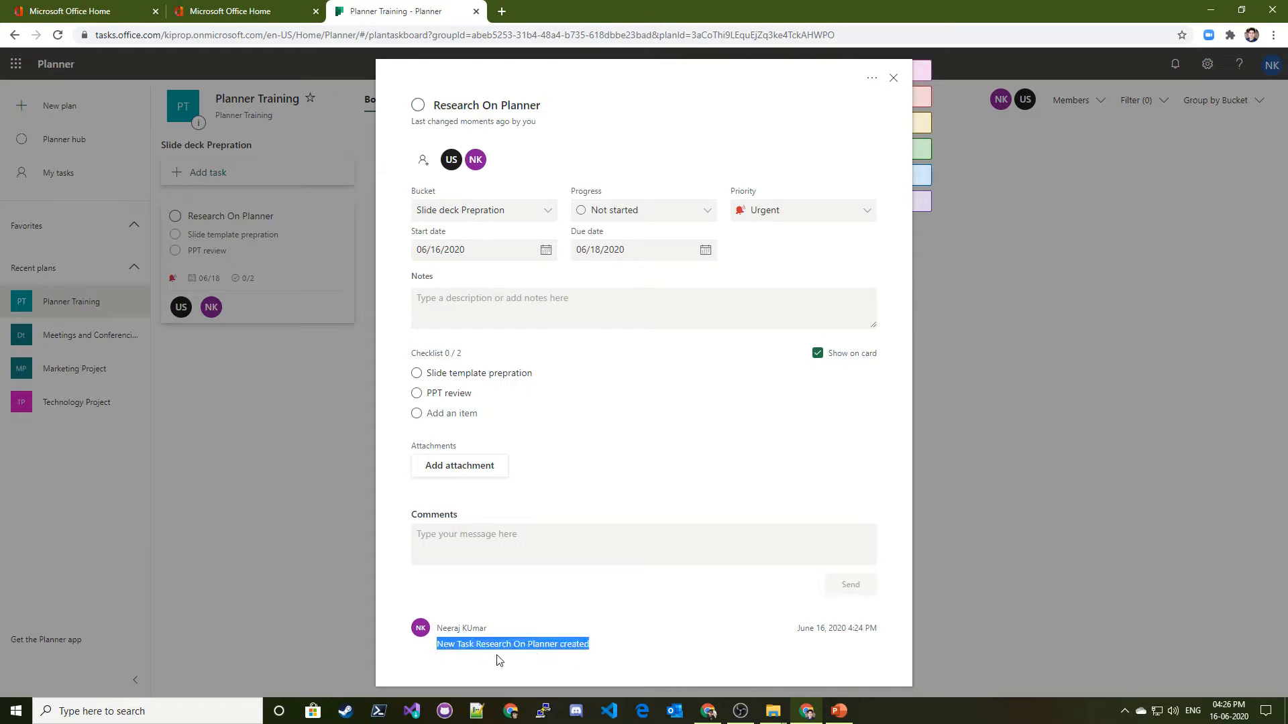
triple_click(554, 645)
click(554, 645)
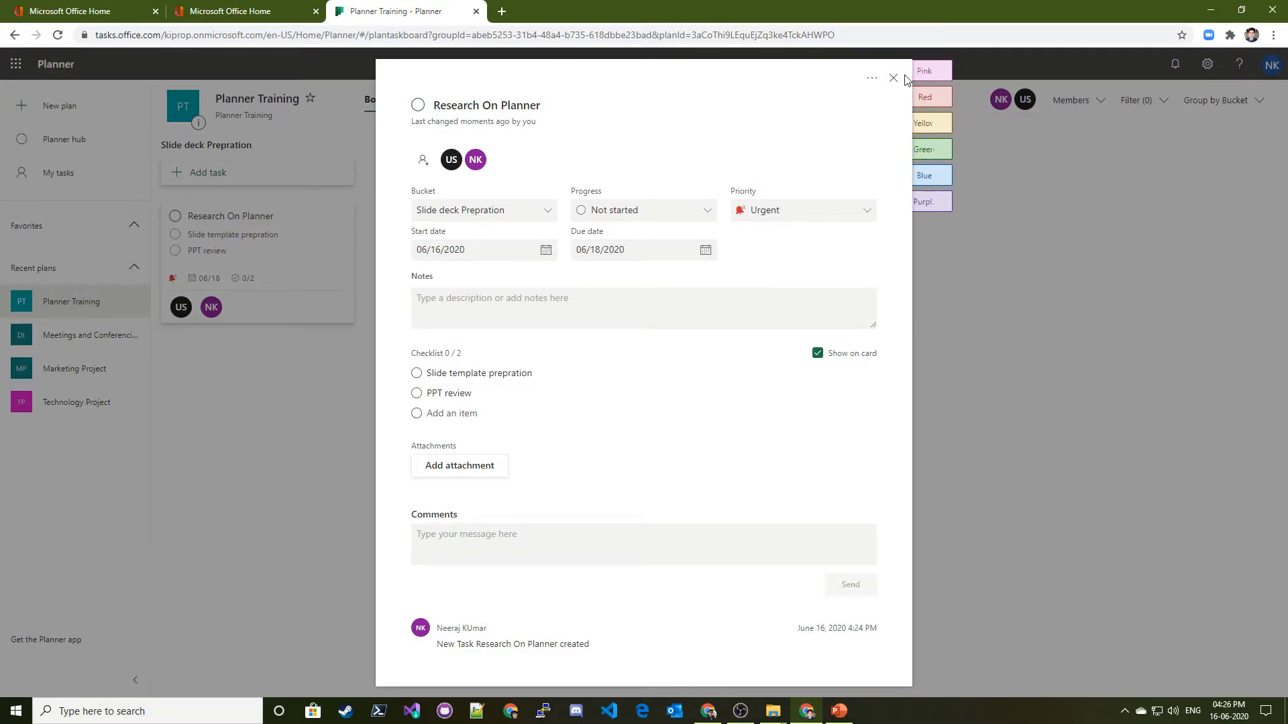
Step: Start a copy of the Research On Planner task and choose Content review as its bucket
click(871, 82)
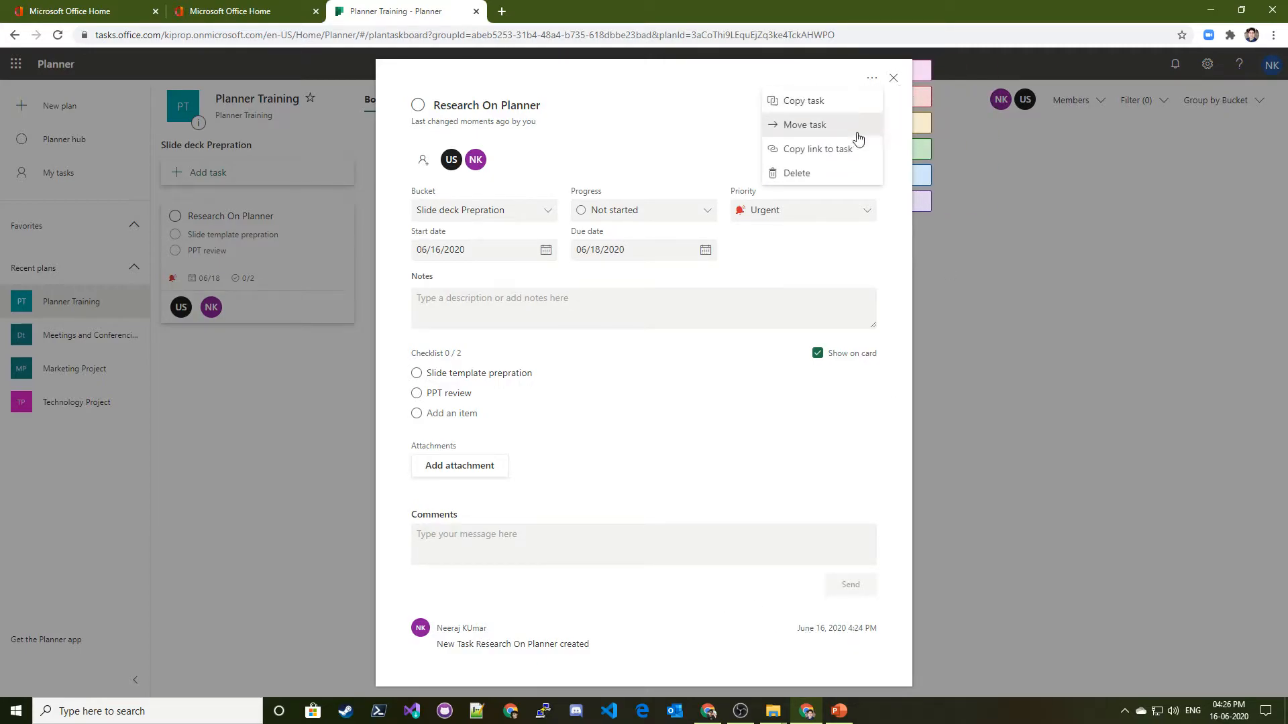
click(820, 114)
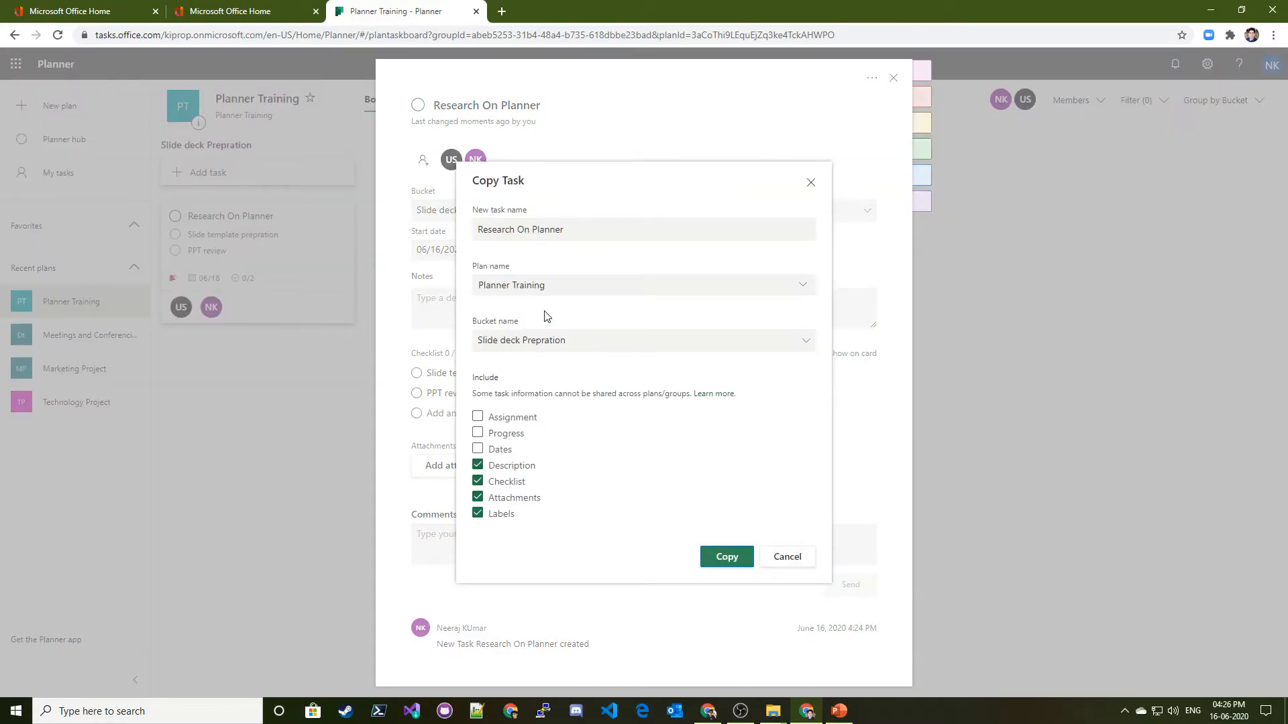
click(584, 279)
click(661, 308)
click(610, 342)
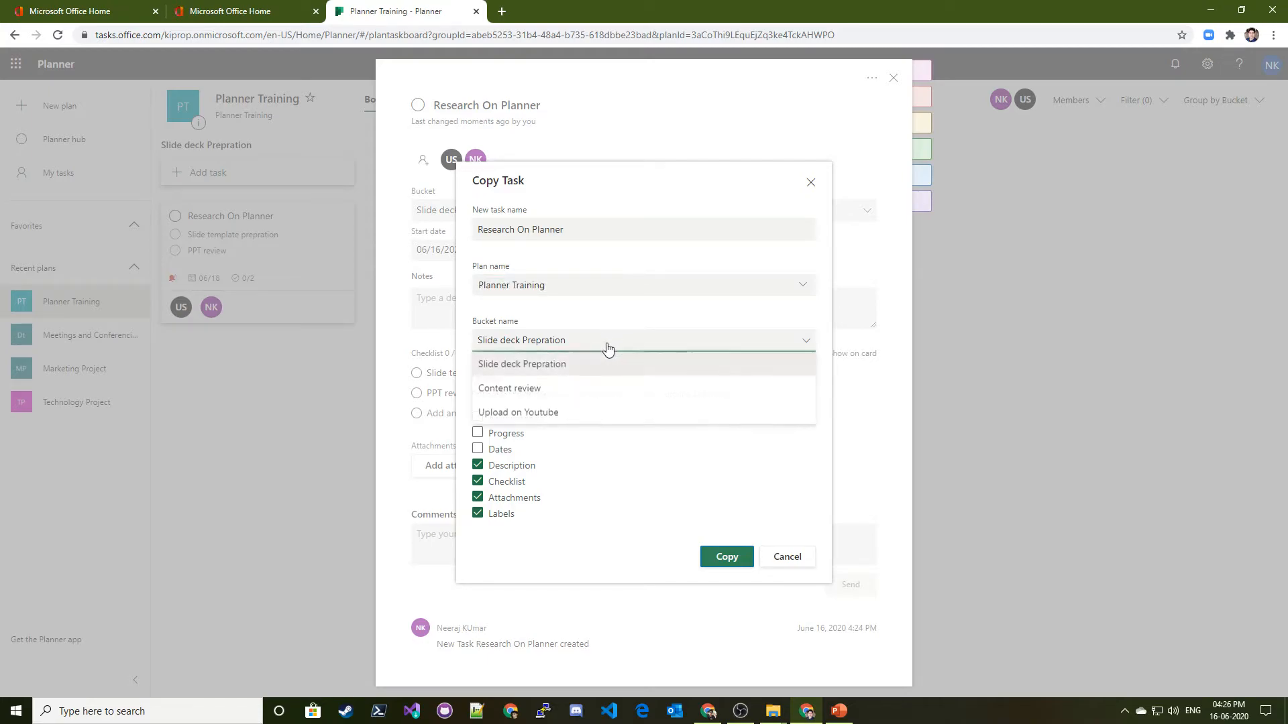
click(528, 395)
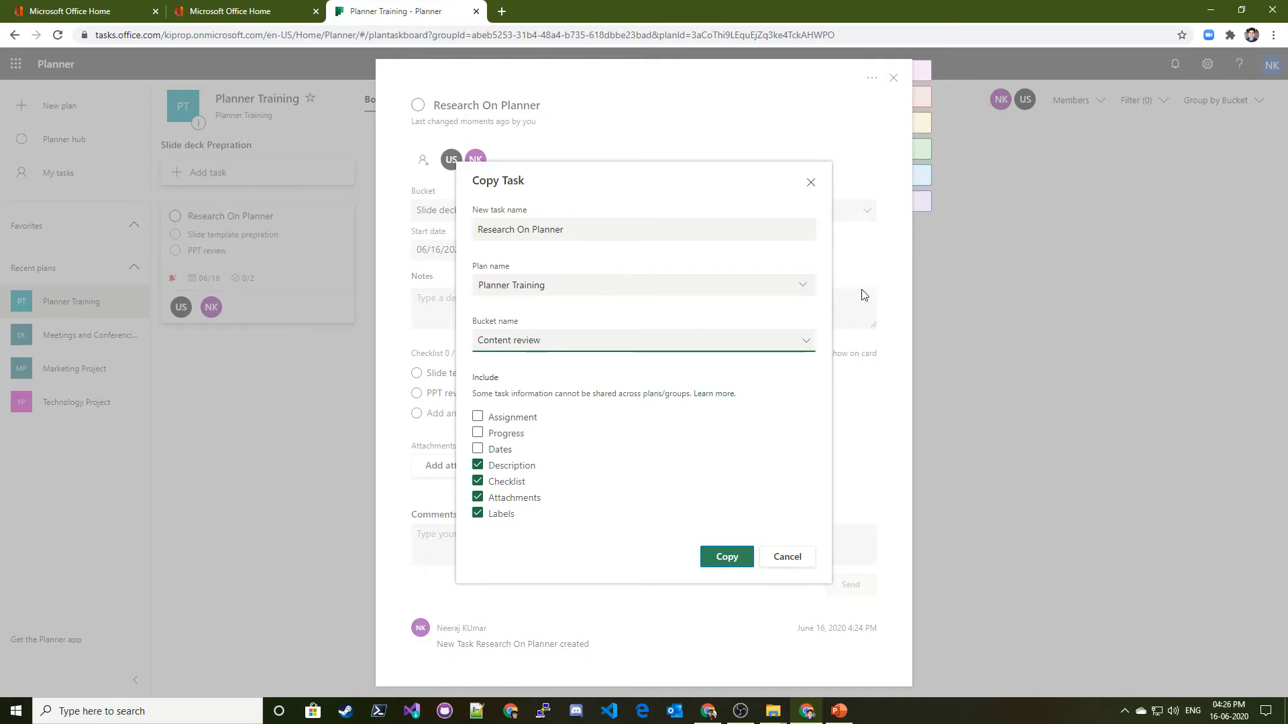
Step: Include the assignment, progress and dates in the task copy
click(509, 418)
click(504, 433)
click(501, 449)
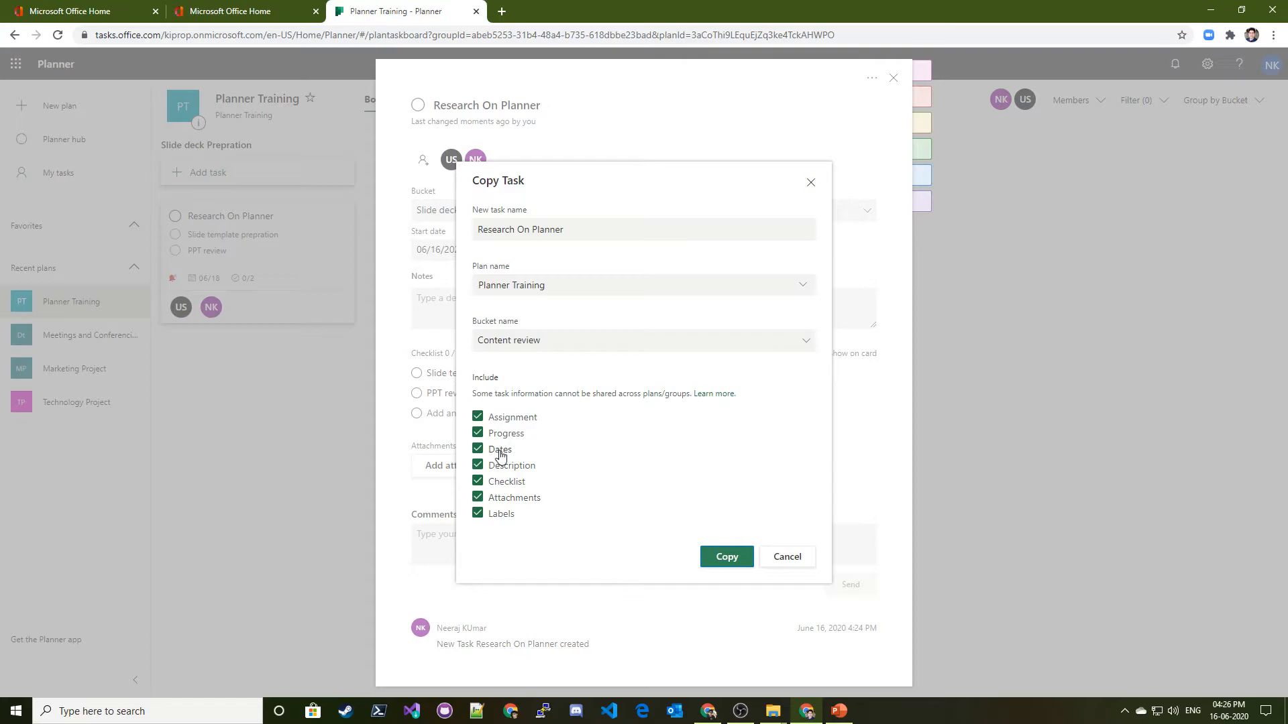
Step: Examine the new task name and plan name fields of the task copy
triple_click(492, 213)
triple_click(543, 230)
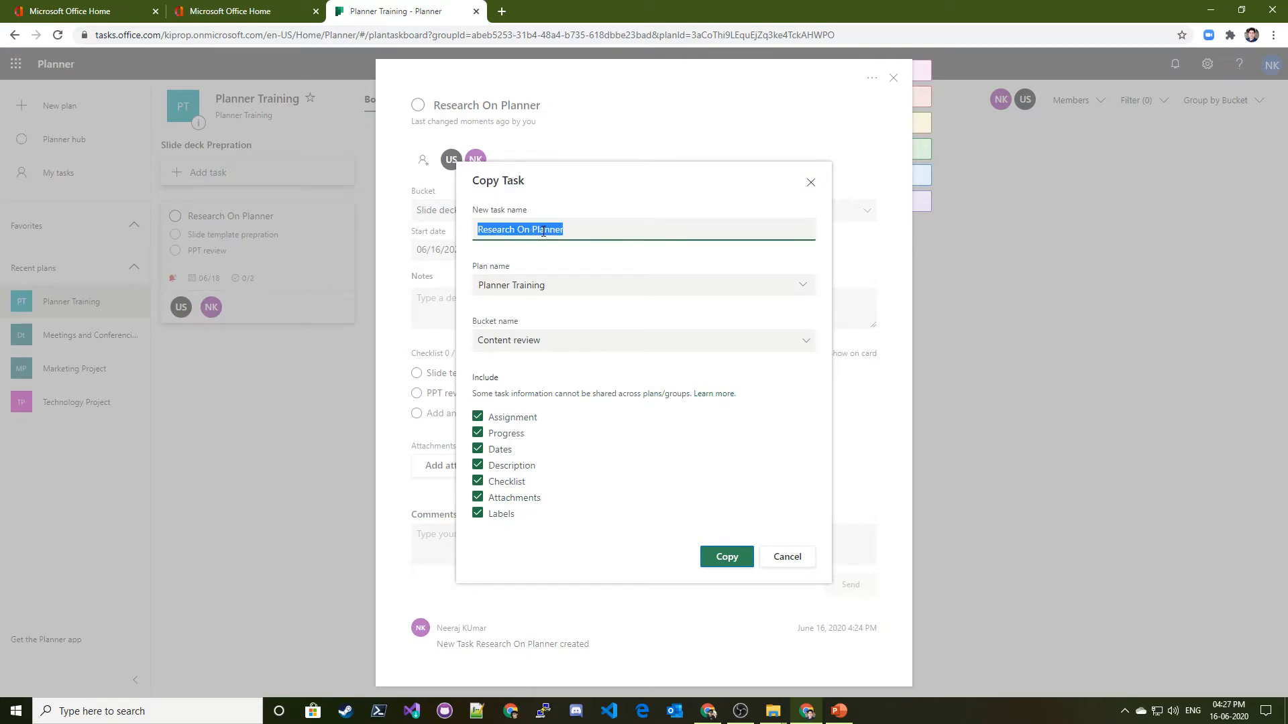
click(533, 271)
click(500, 288)
triple_click(526, 229)
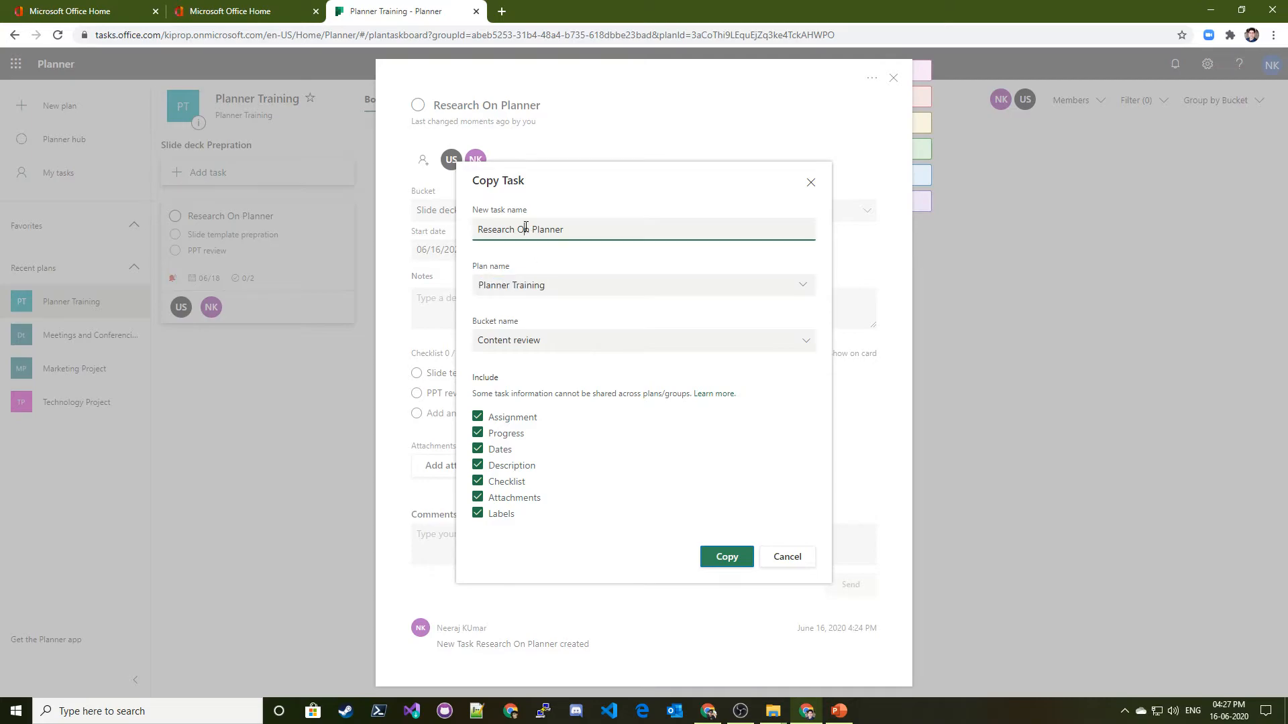
click(648, 232)
click(544, 291)
click(635, 297)
click(769, 286)
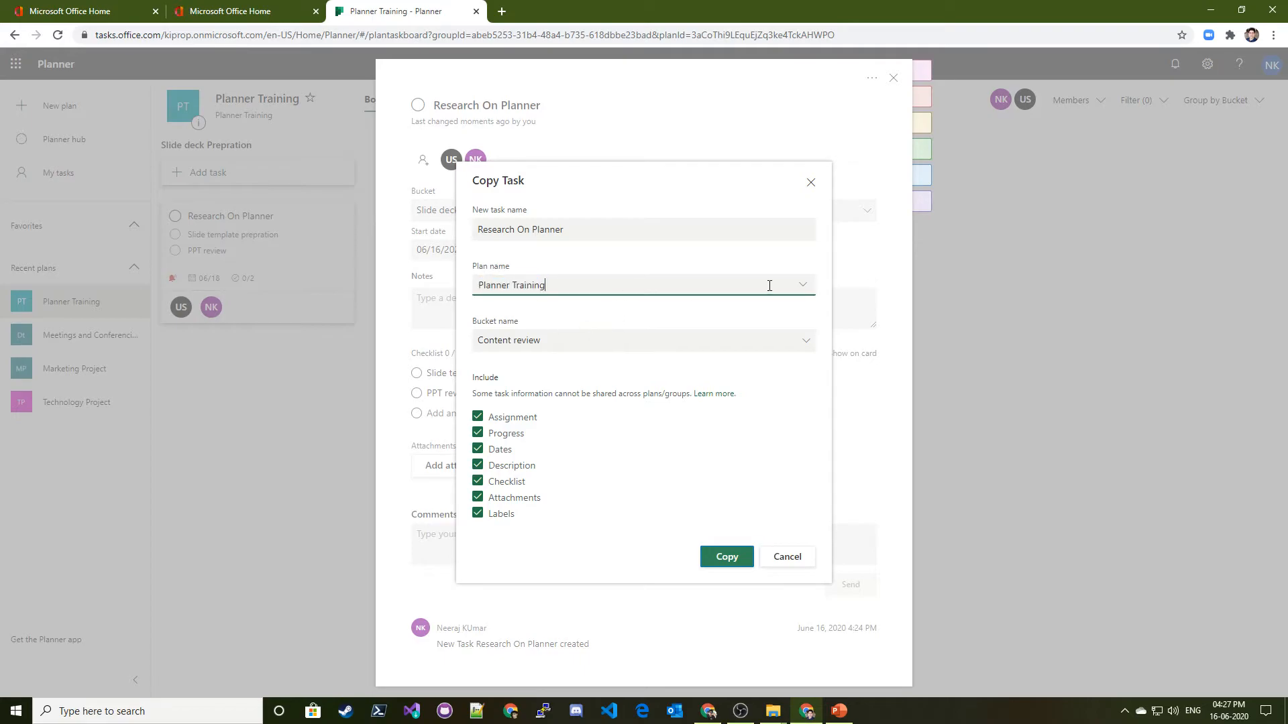
Step: Check the available plans and buckets, and create the copy in the Content review bucket of the Planner Training plan
click(808, 286)
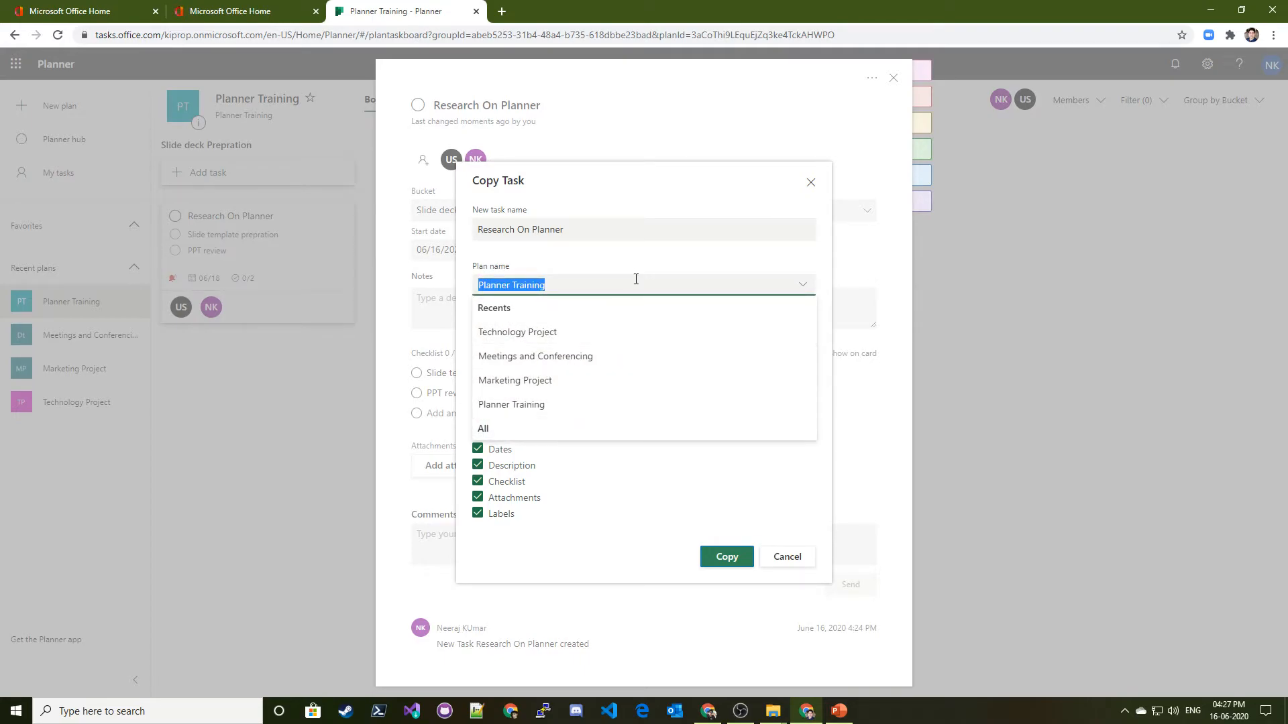
click(562, 338)
click(528, 343)
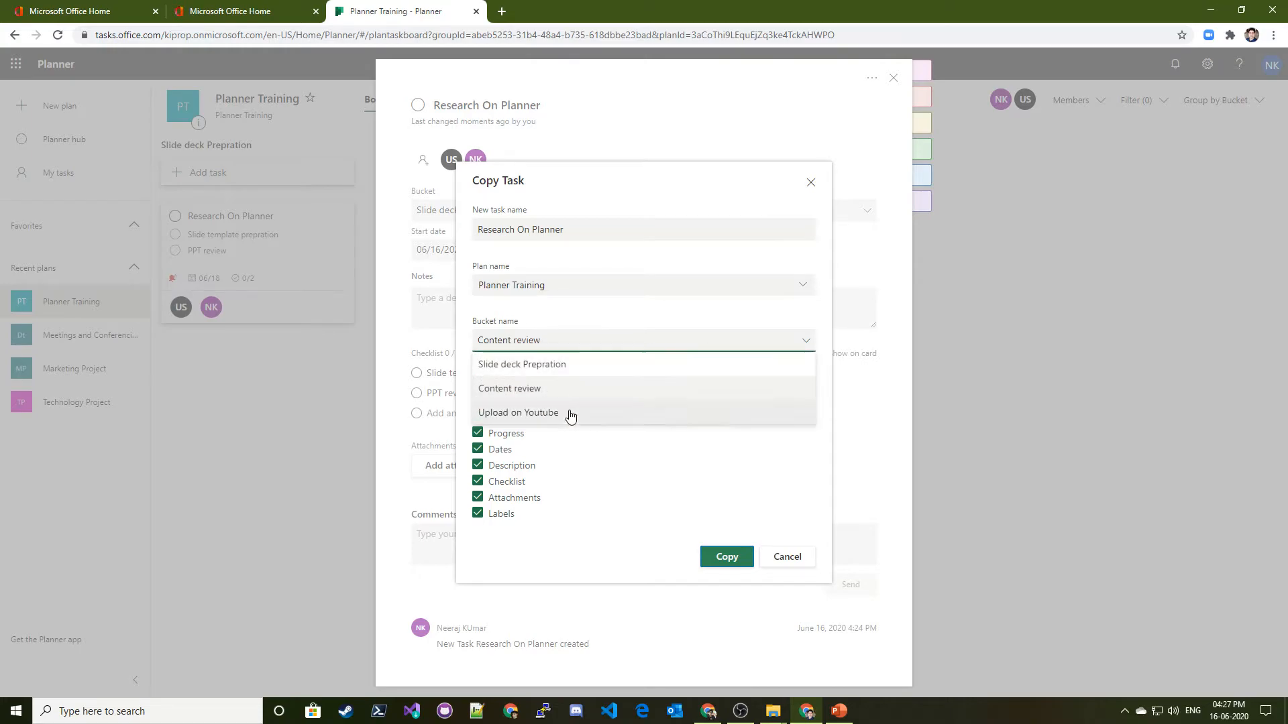
click(569, 340)
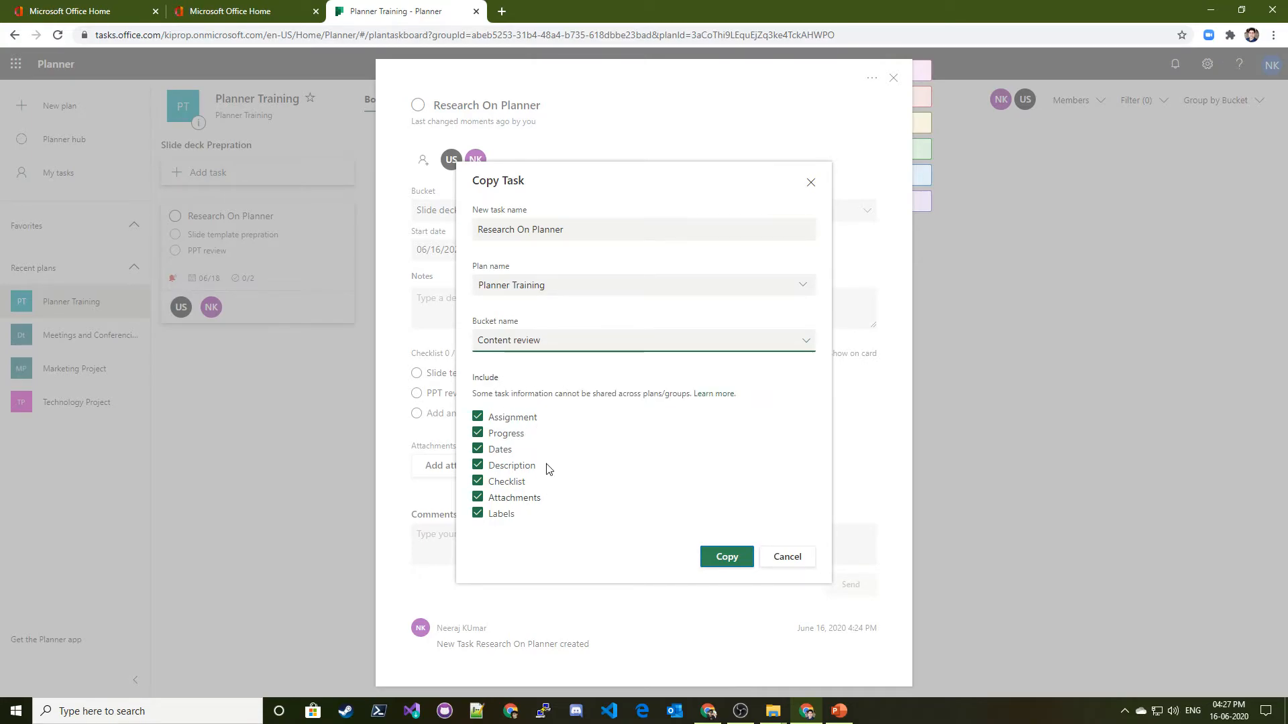
click(724, 557)
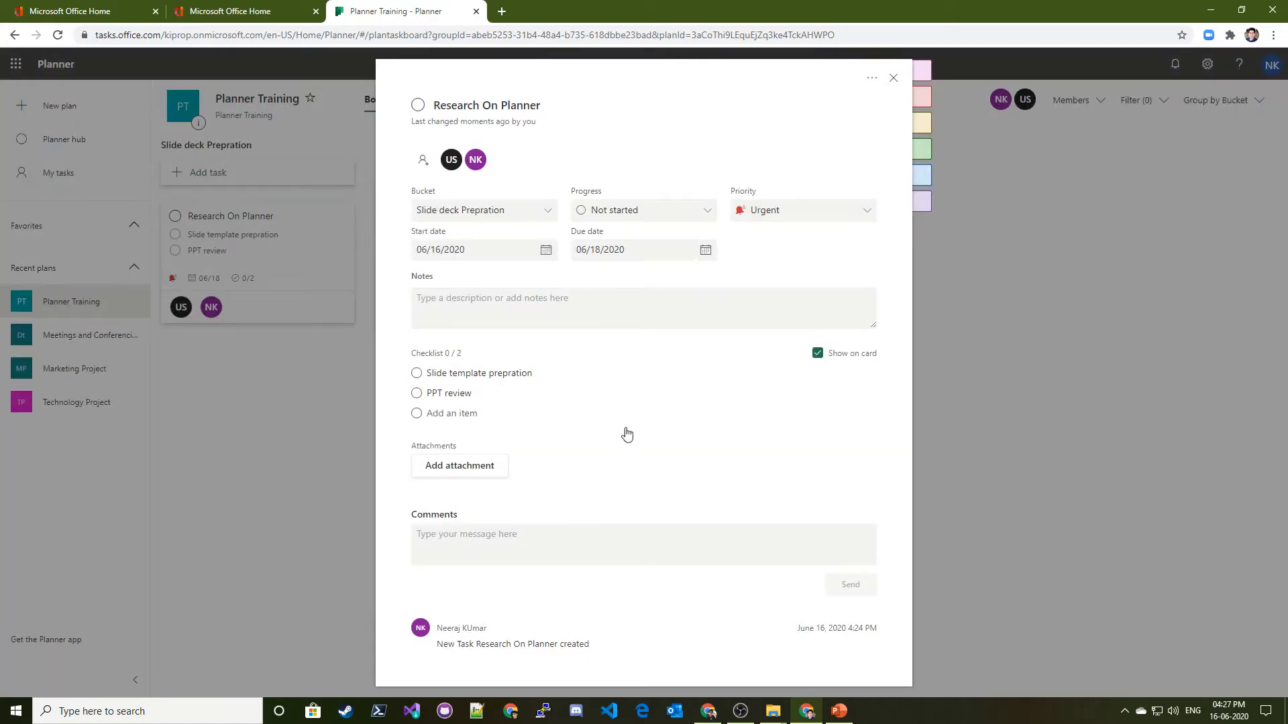
Step: Apply the Pink label to the original Research On Planner task and close its details
mouse_move(925, 93)
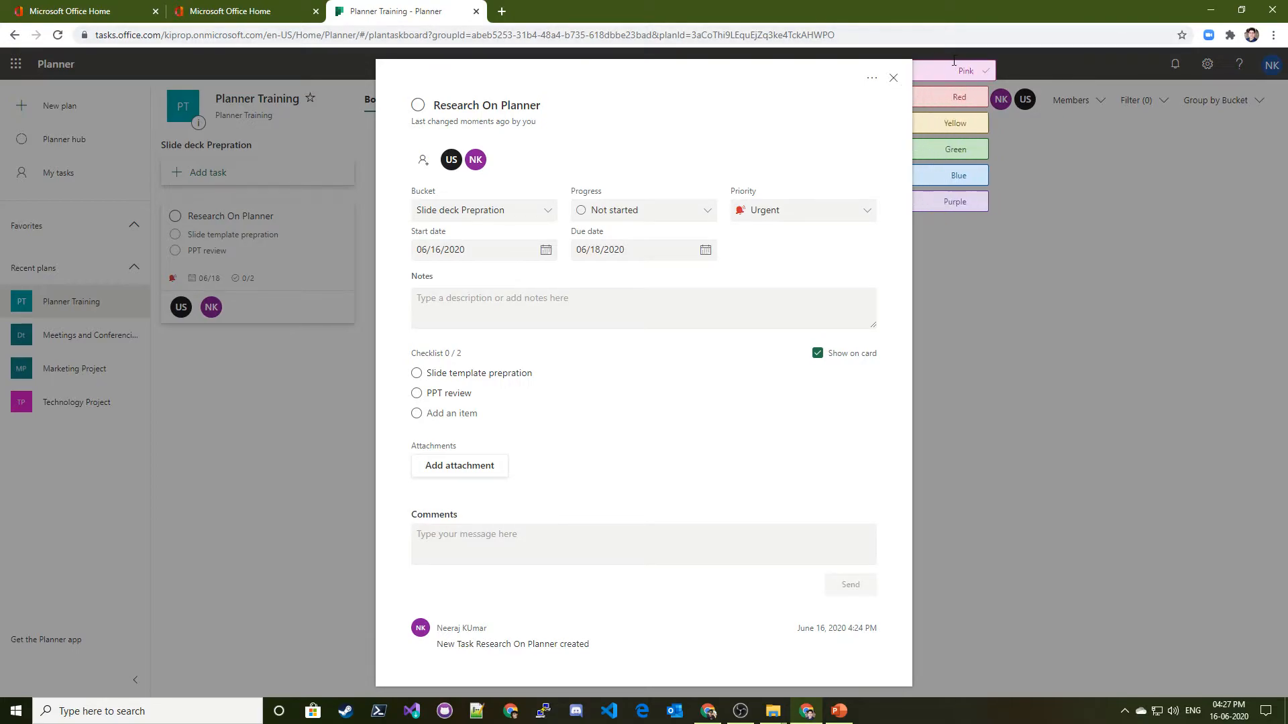
click(976, 71)
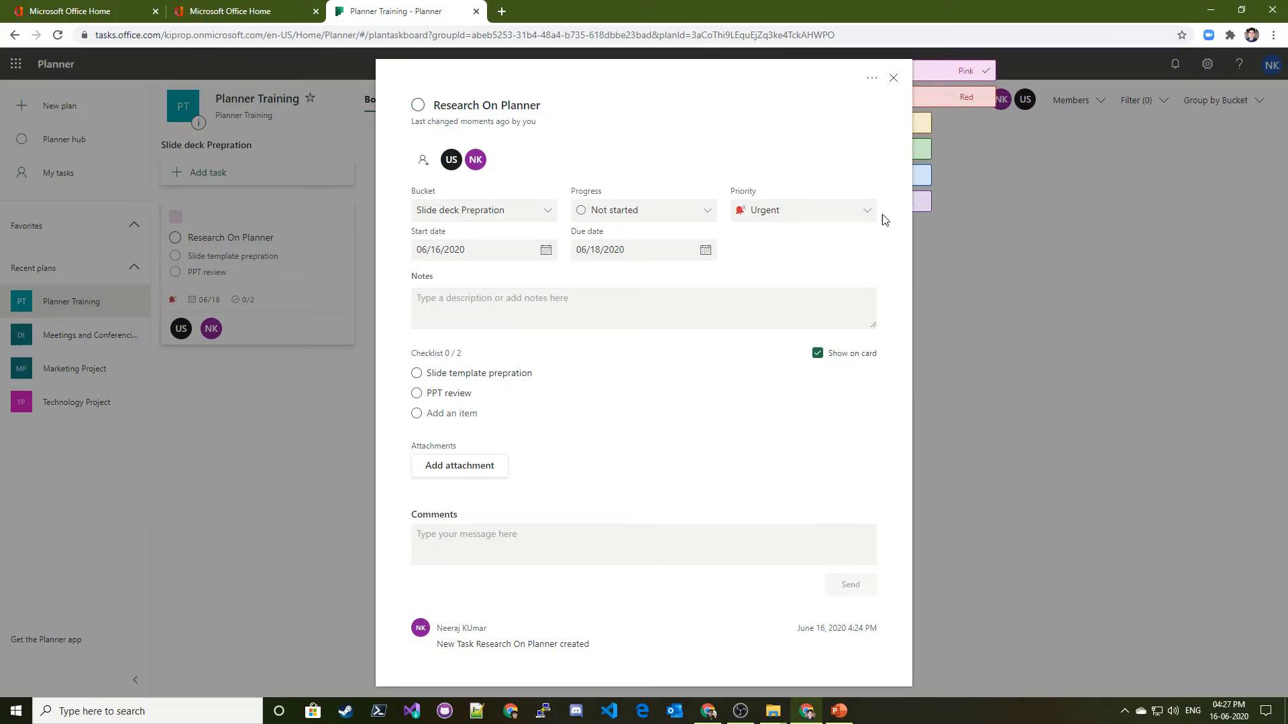
click(893, 80)
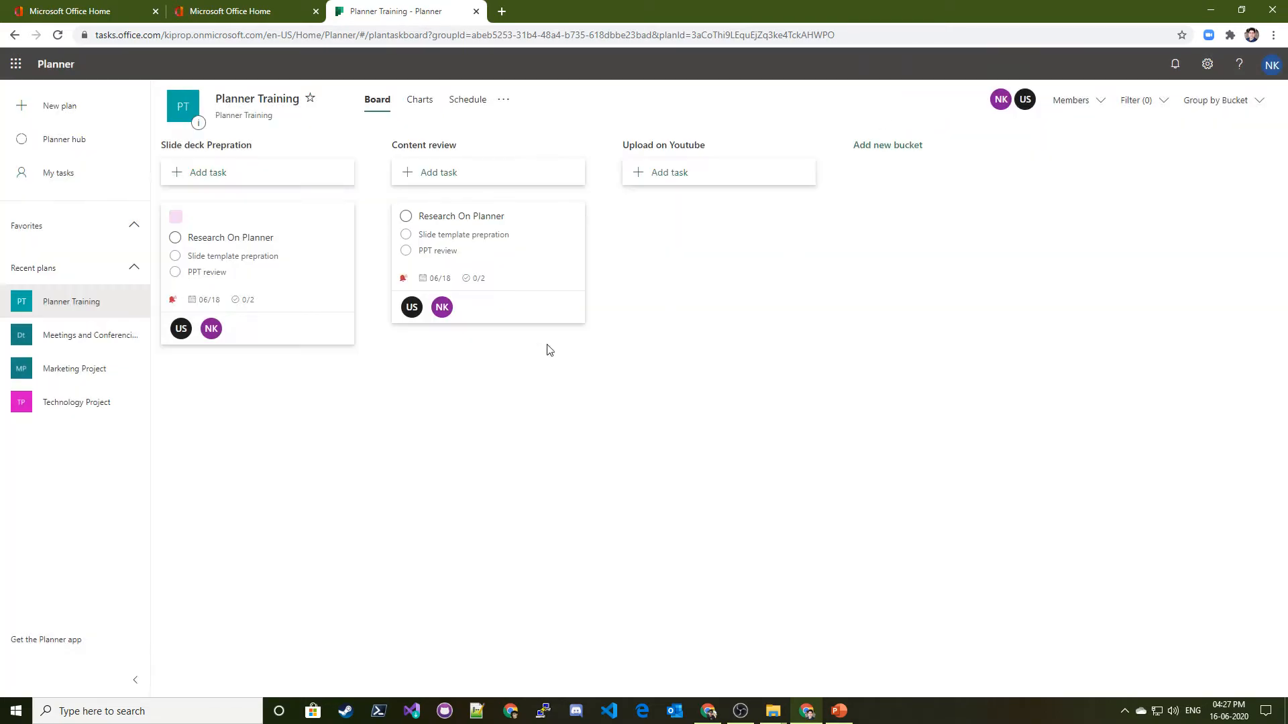
Step: Examine the board's filter options for due date, priority, label, bucket and assignment
click(1135, 102)
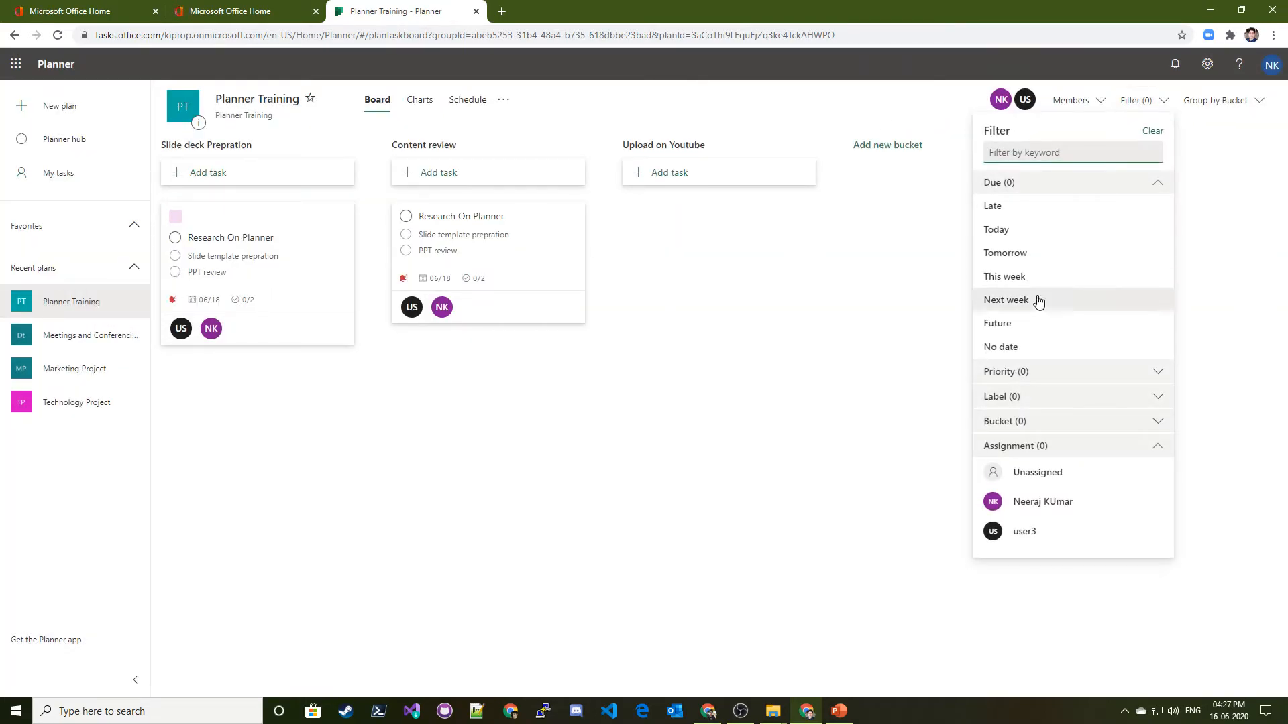
click(1148, 100)
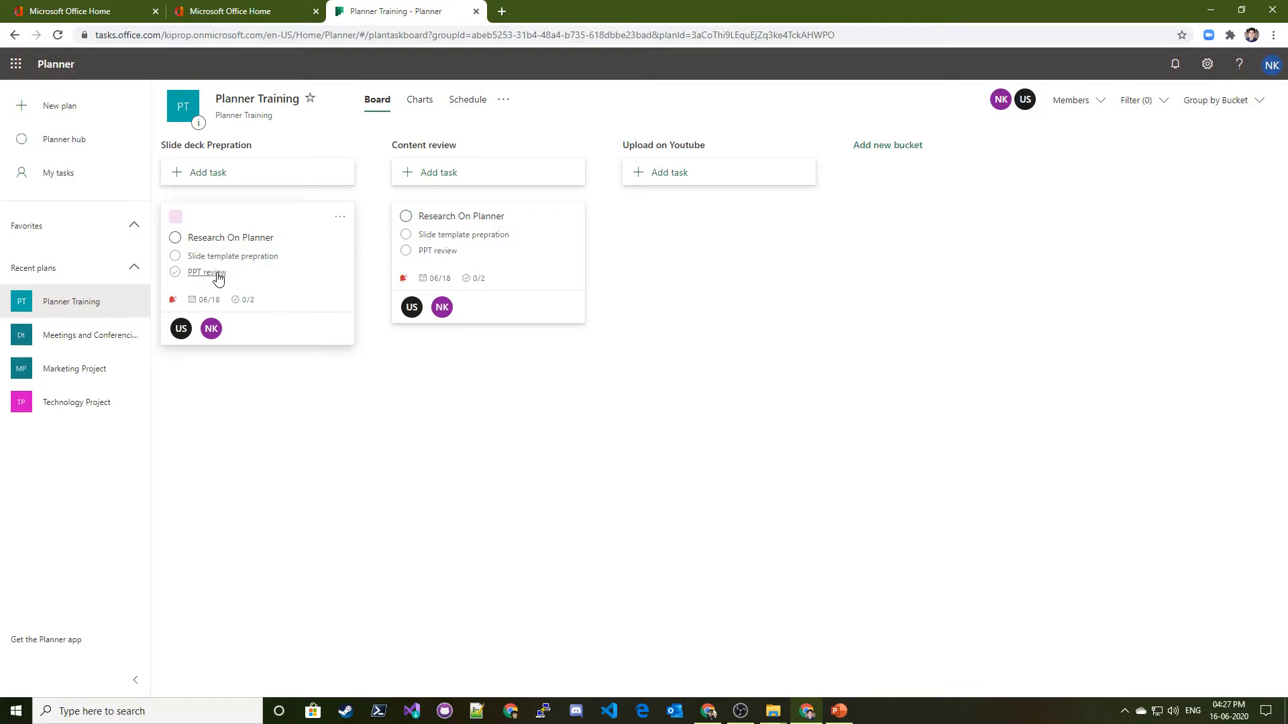
Step: Mark the PPT review item complete on the Slide deck Prepration card, and reset it to incomplete in the task details
click(175, 272)
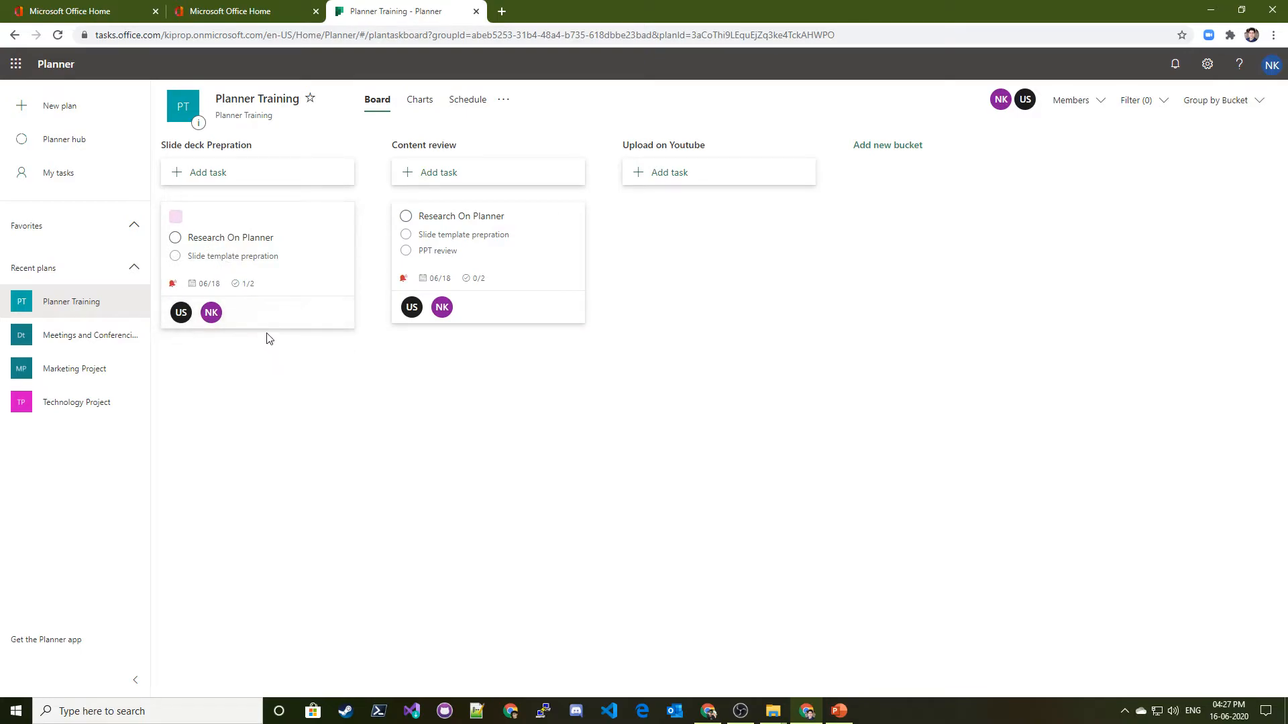
click(266, 255)
click(416, 393)
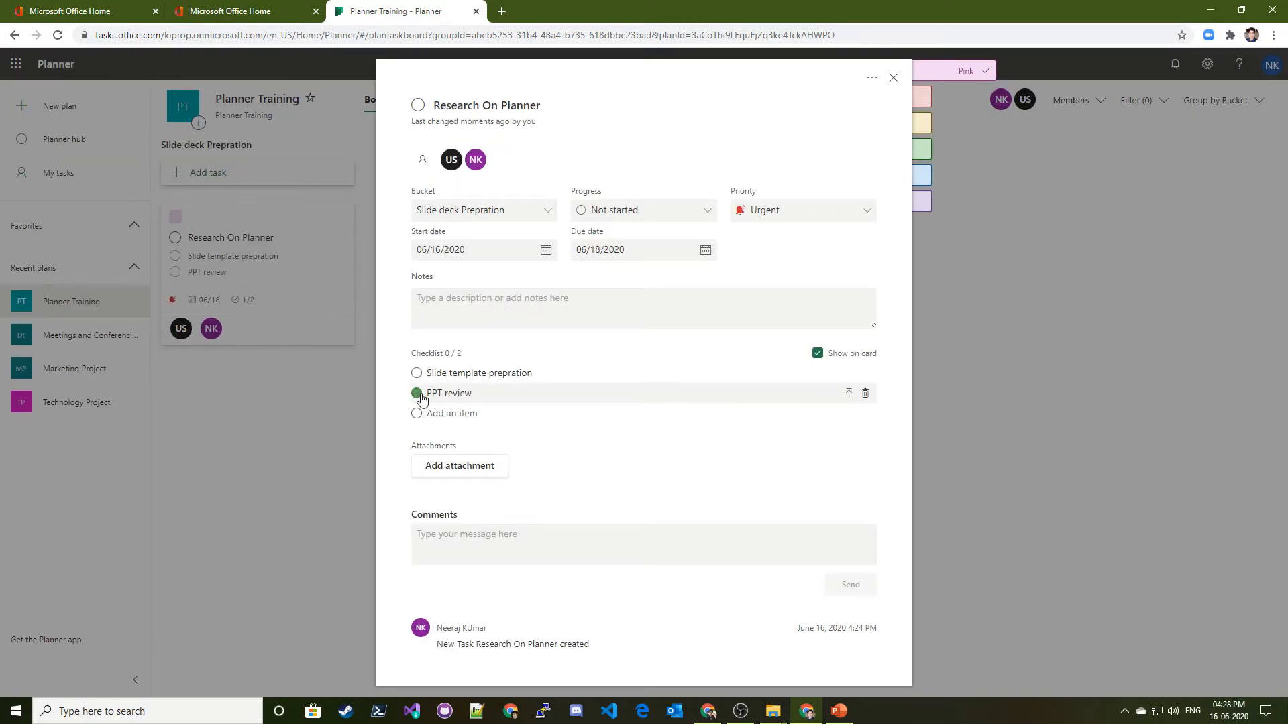
click(893, 78)
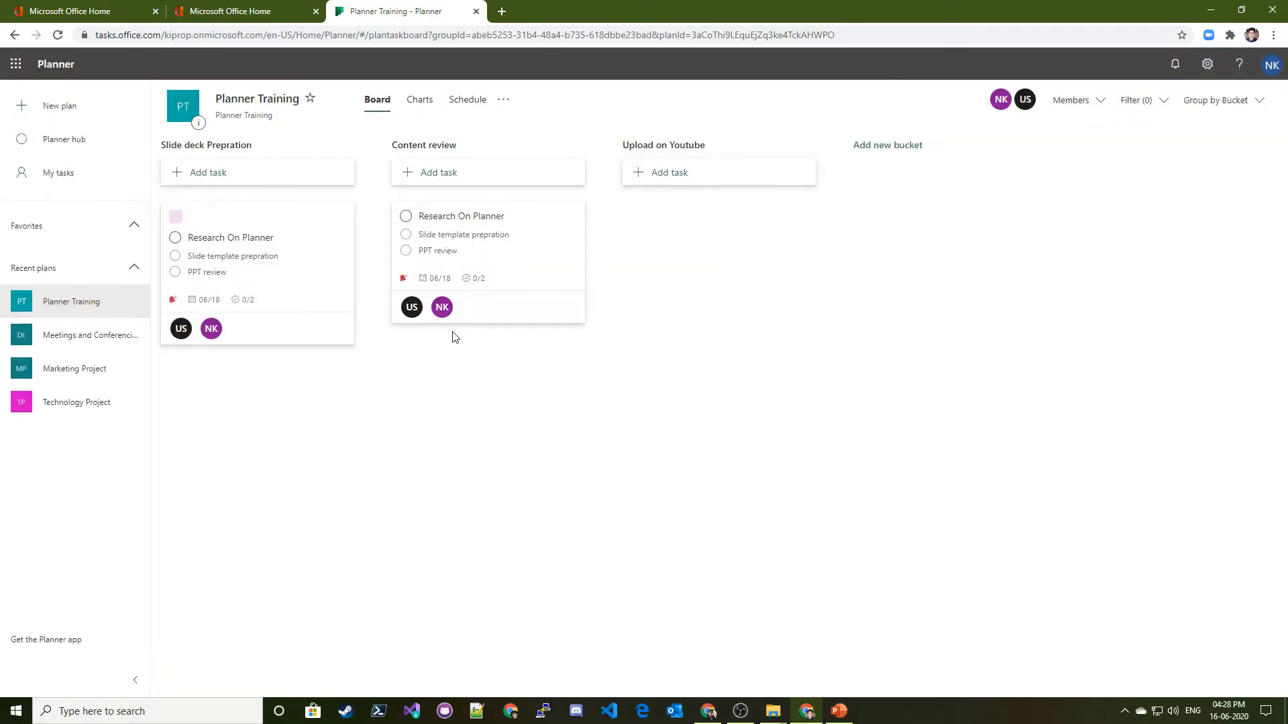
Step: Add the Red label to the Research On Planner task in Slide deck Prepration, and check its details and card options
click(341, 218)
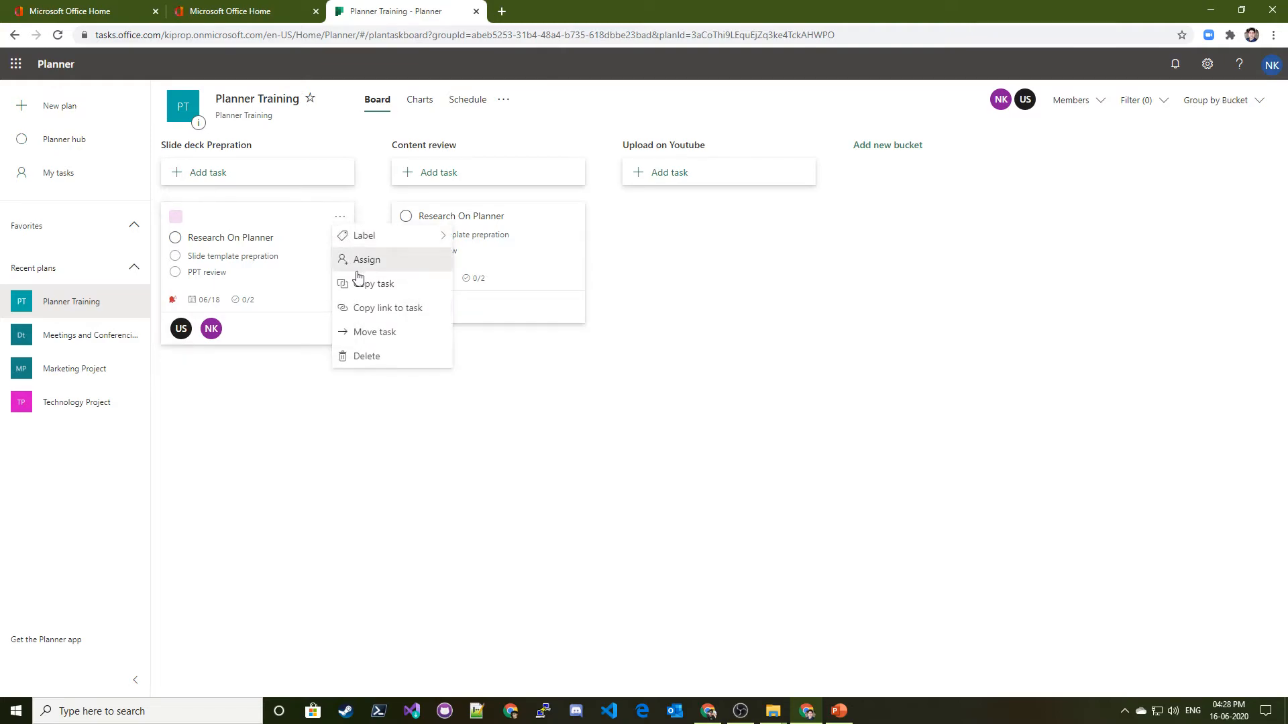
mouse_move(362, 236)
click(484, 256)
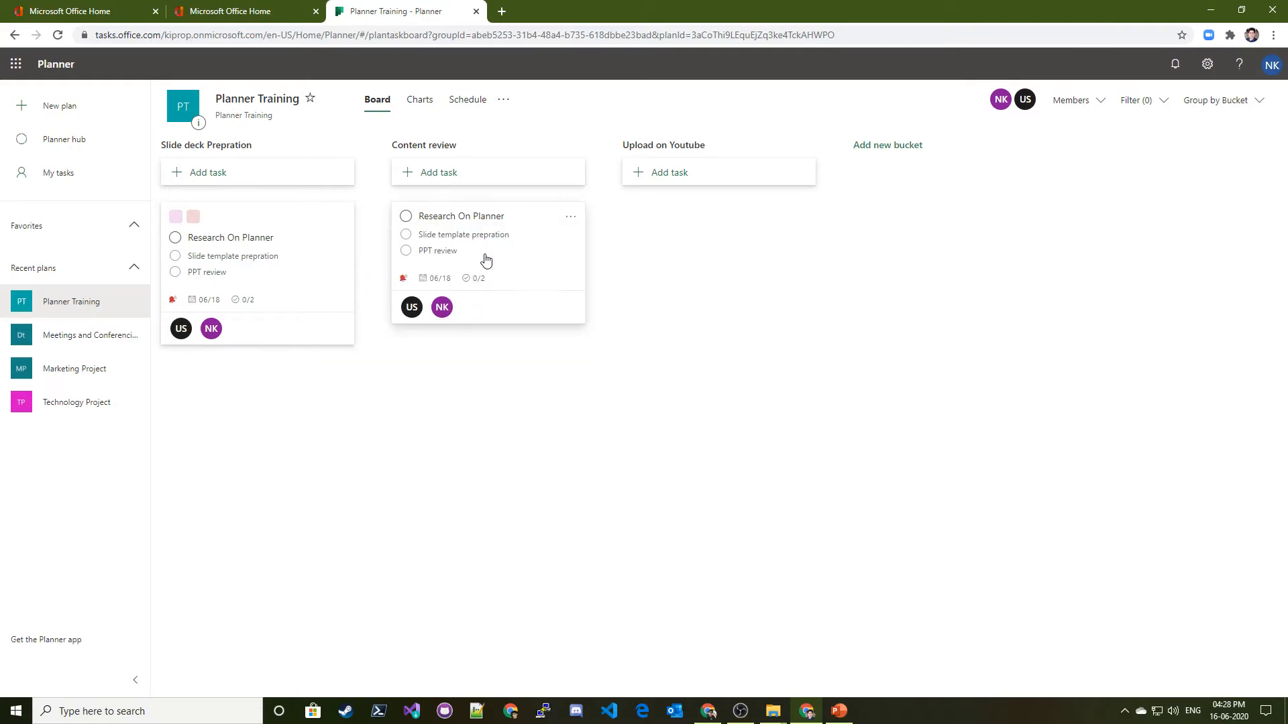
click(309, 222)
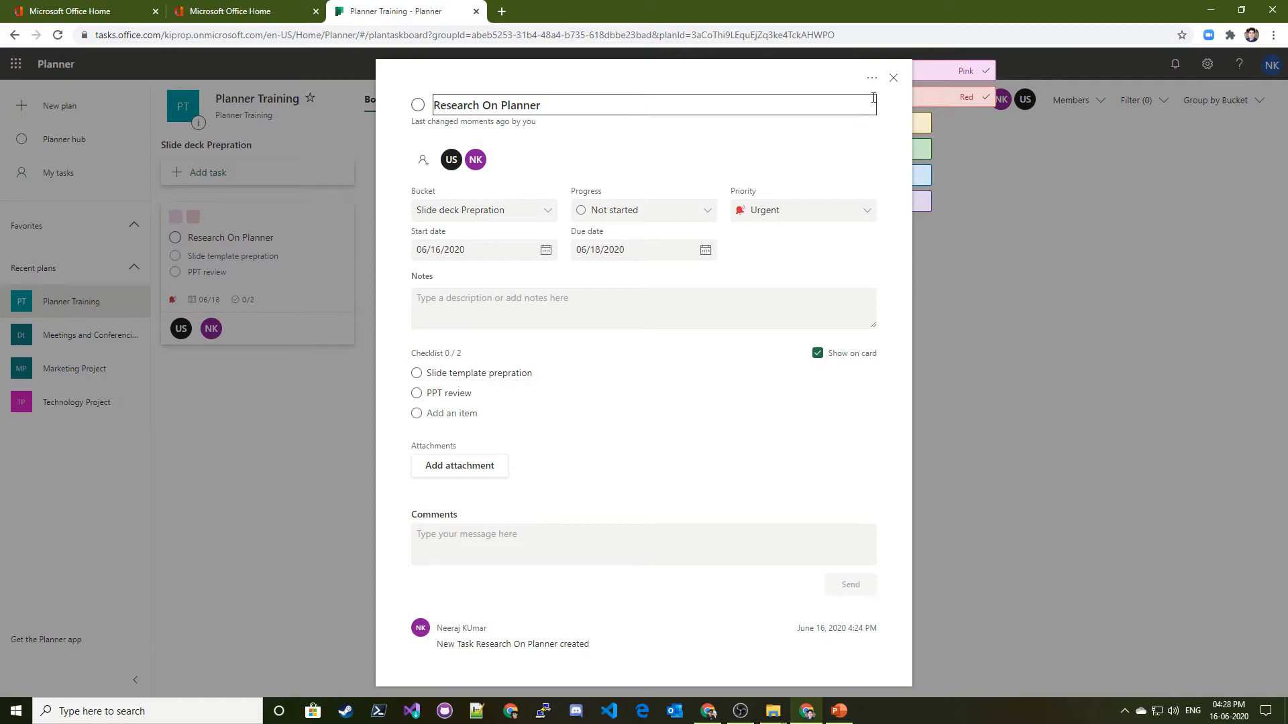
click(890, 80)
click(340, 217)
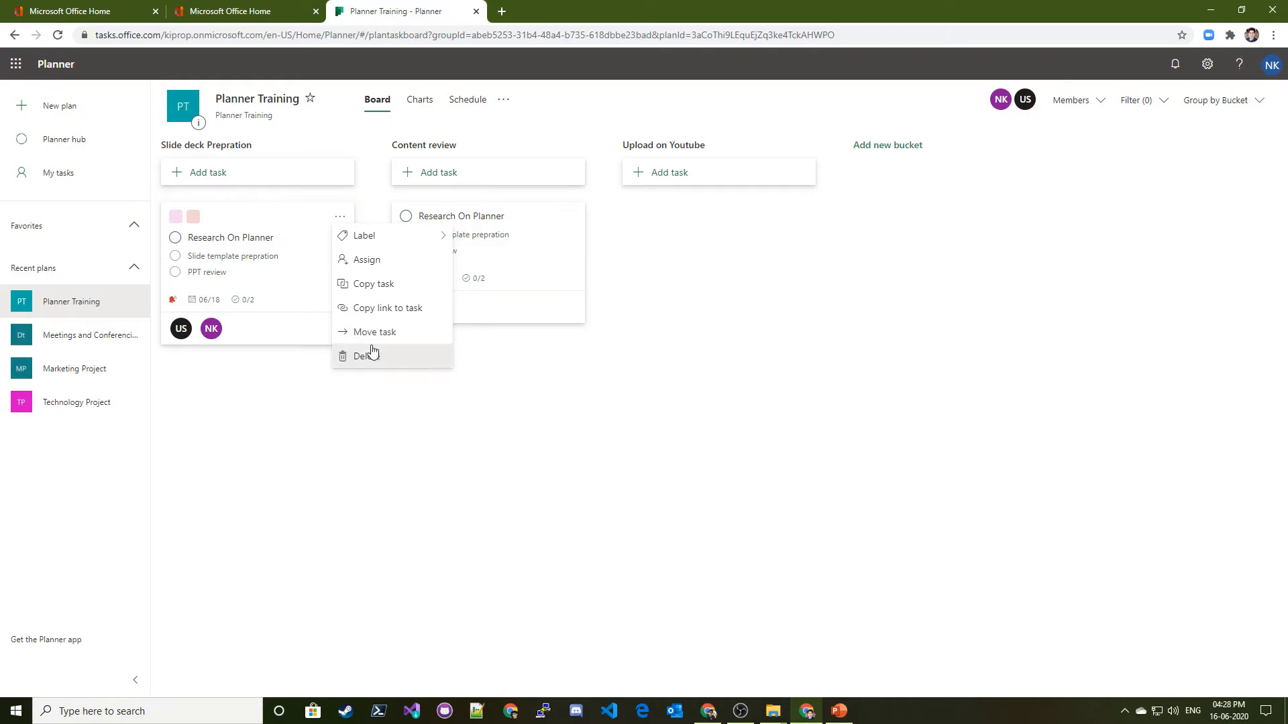
drag(253, 210, 266, 235)
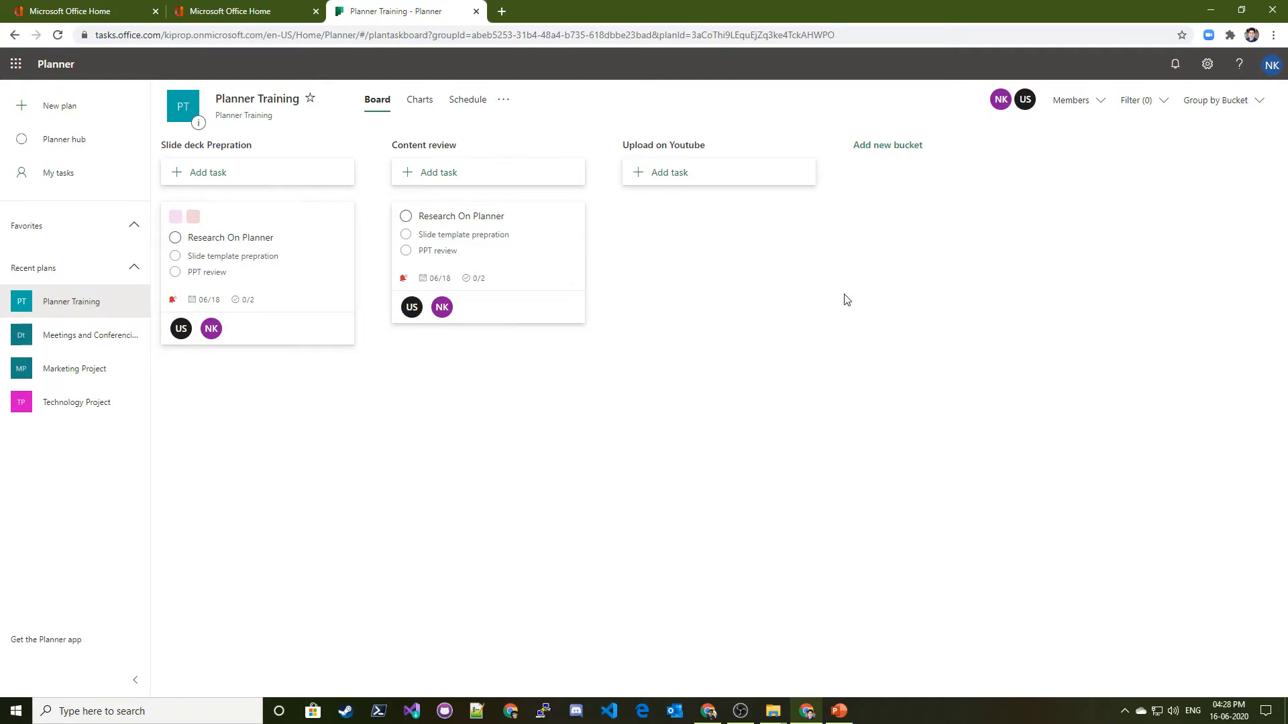
Step: Highlight the tasks assigned to the plan's second member and view the member list
click(1026, 100)
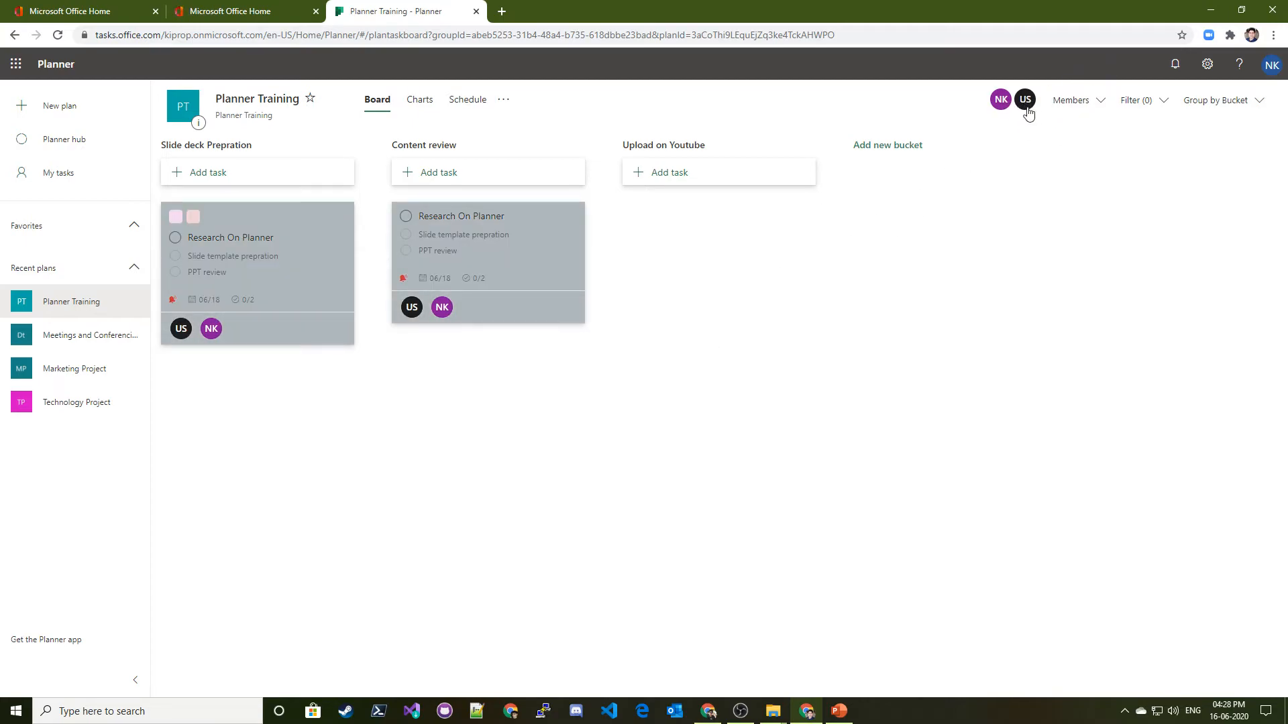
click(1099, 107)
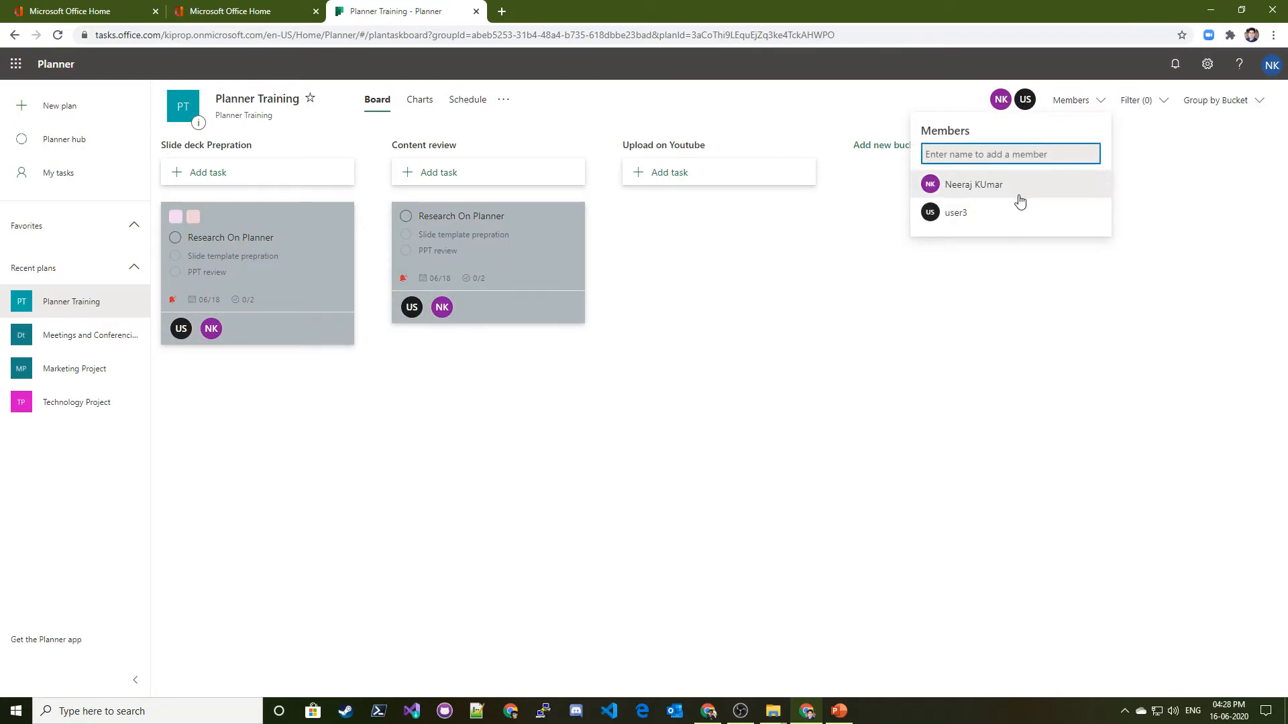
click(1069, 356)
Step: Filter the board to tasks due Tomorrow and This week
click(1133, 102)
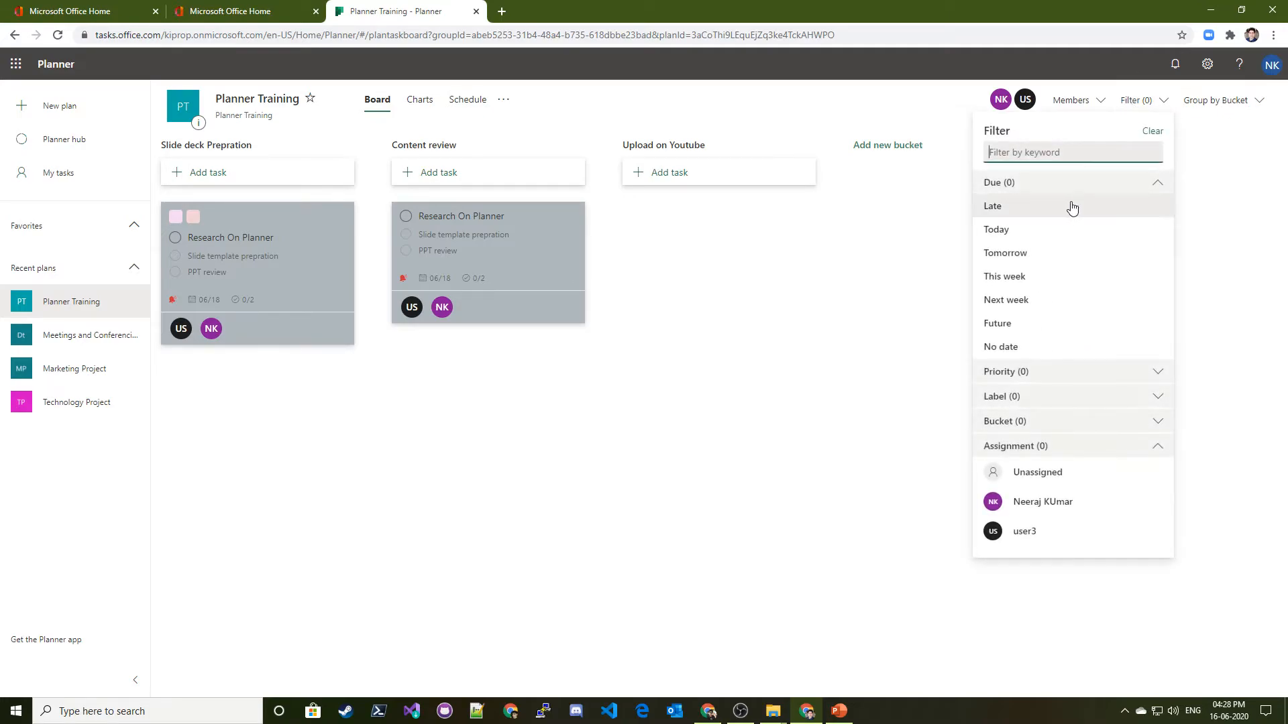
click(1017, 191)
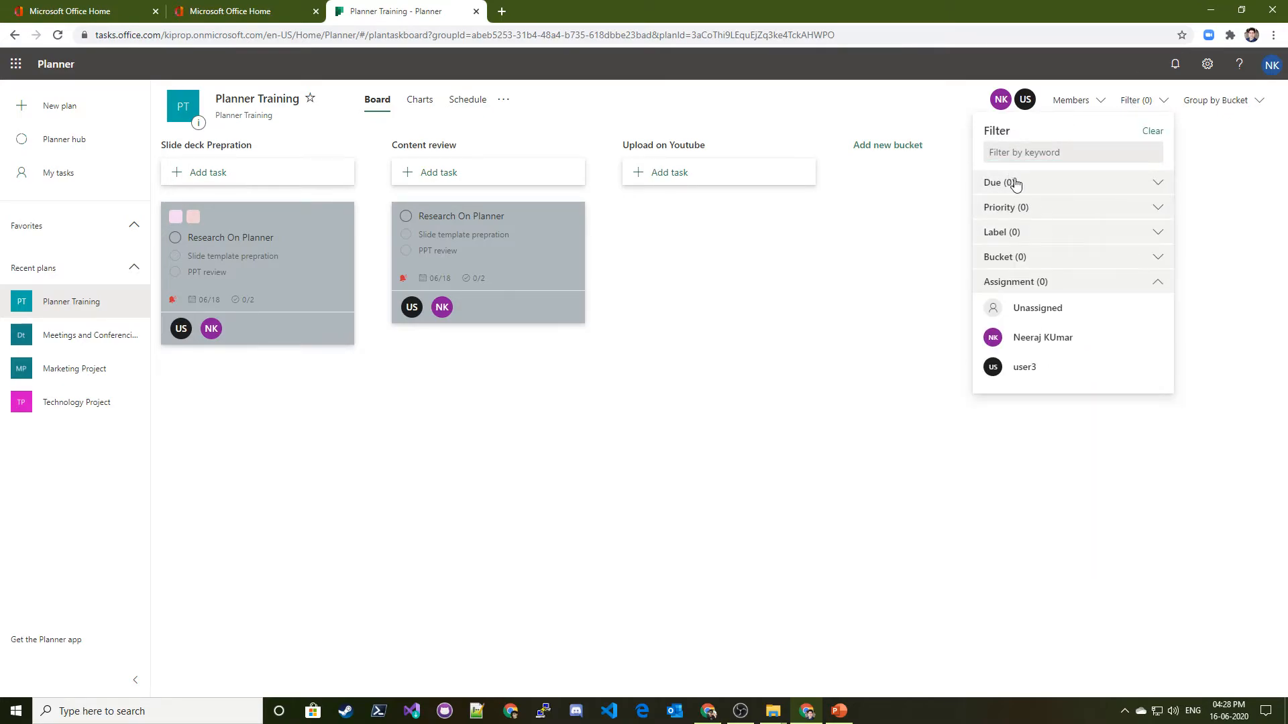
click(1015, 185)
click(1026, 255)
click(1037, 278)
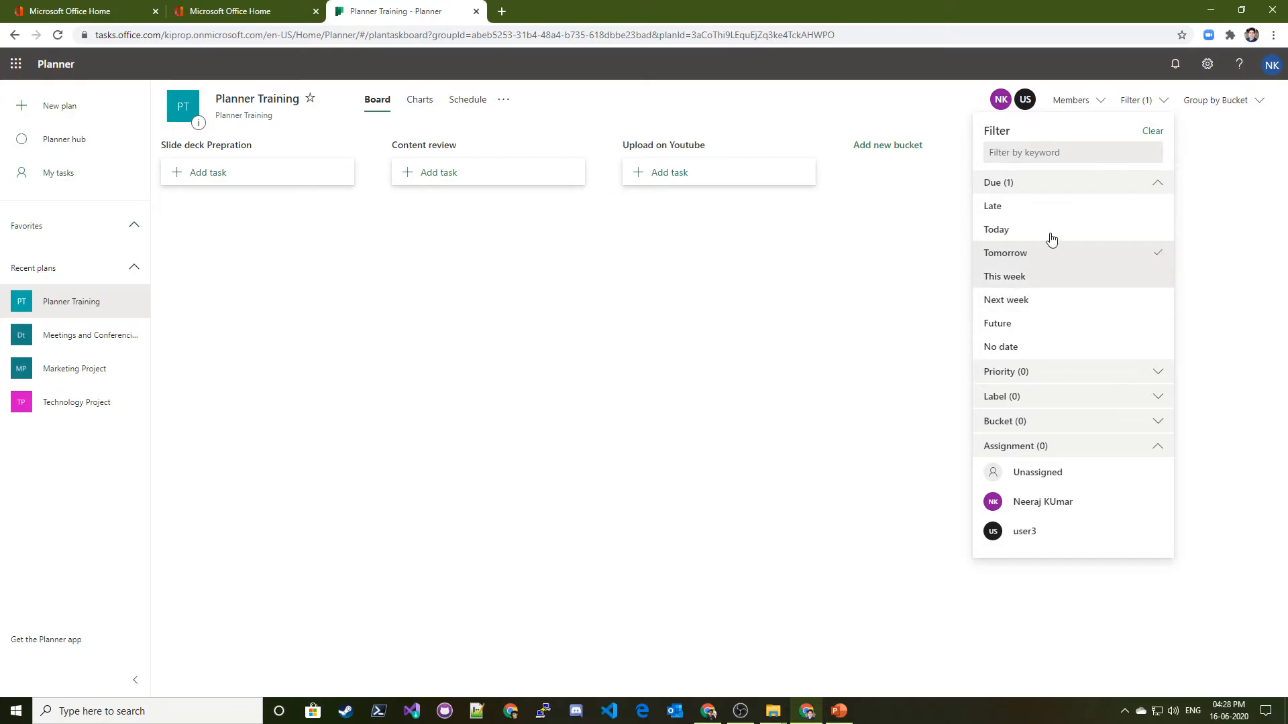
click(721, 416)
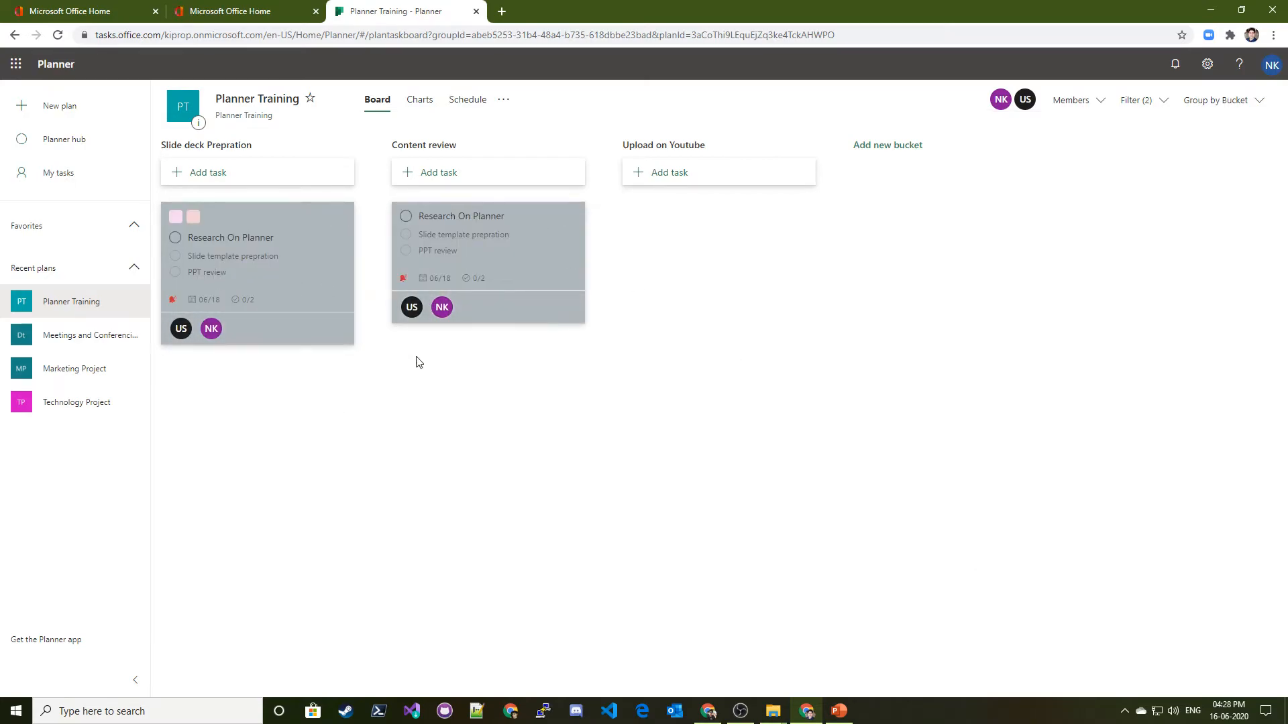
Step: Remove the Tomorrow and This week due date filters from the board
click(1135, 100)
click(1066, 253)
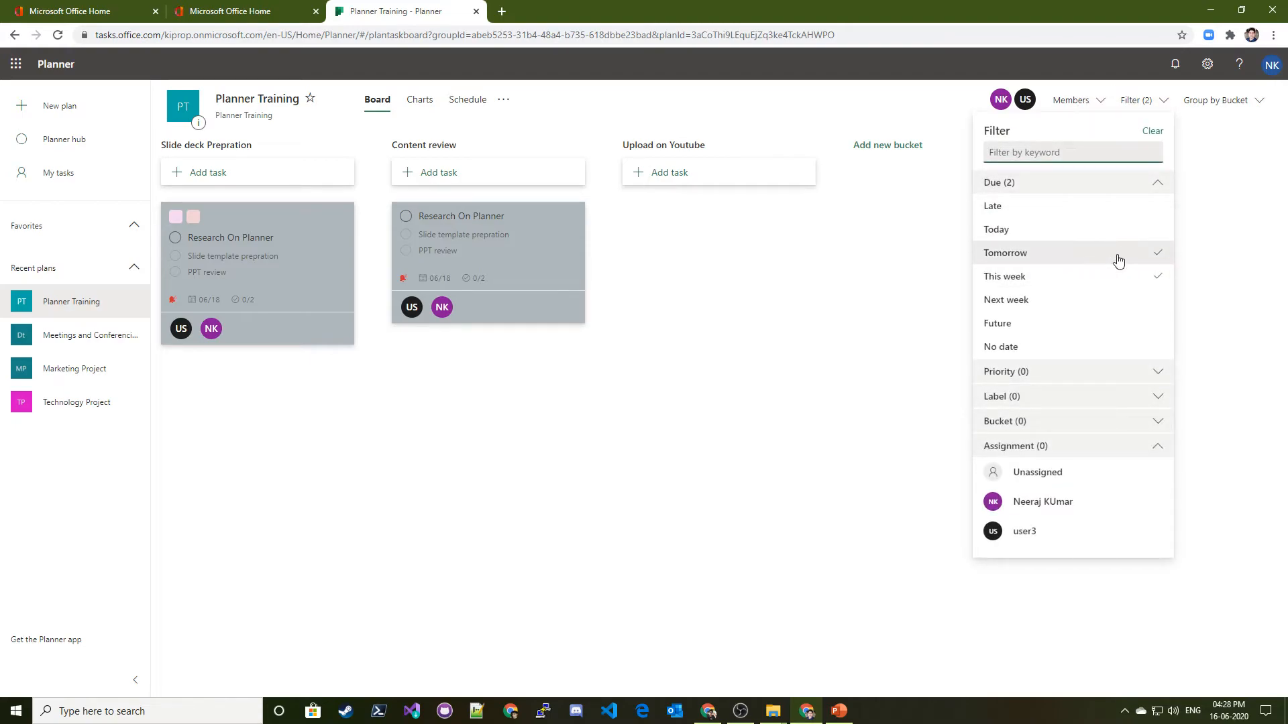
click(1128, 276)
Step: Filter the board by Urgent priority and open the Research On Planner task in Content review to check its details
click(1052, 370)
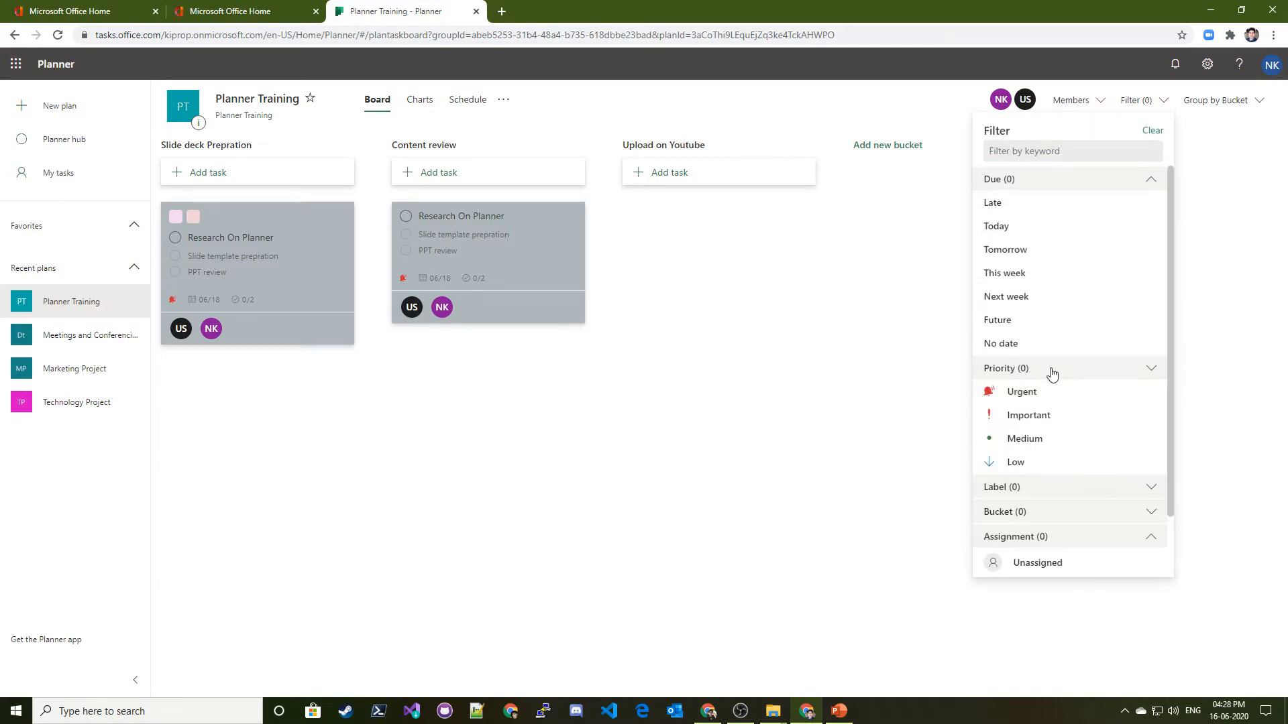
click(1219, 265)
drag(873, 394, 884, 395)
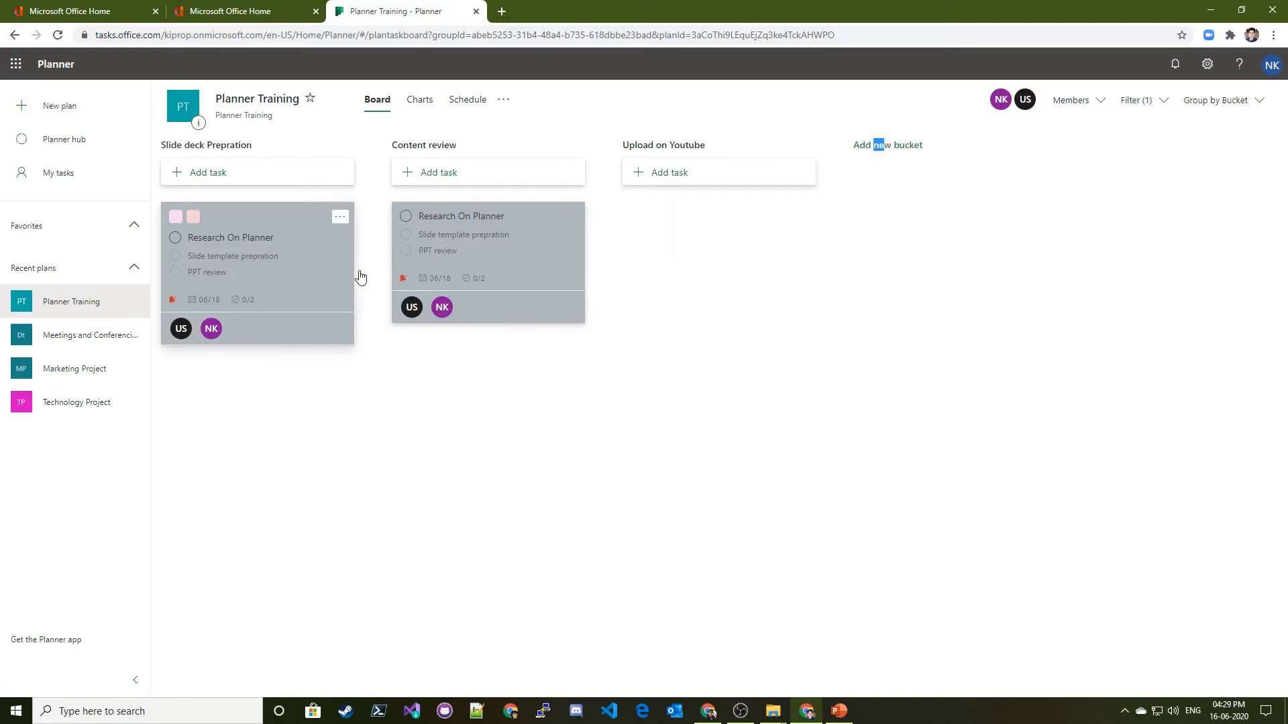
click(512, 255)
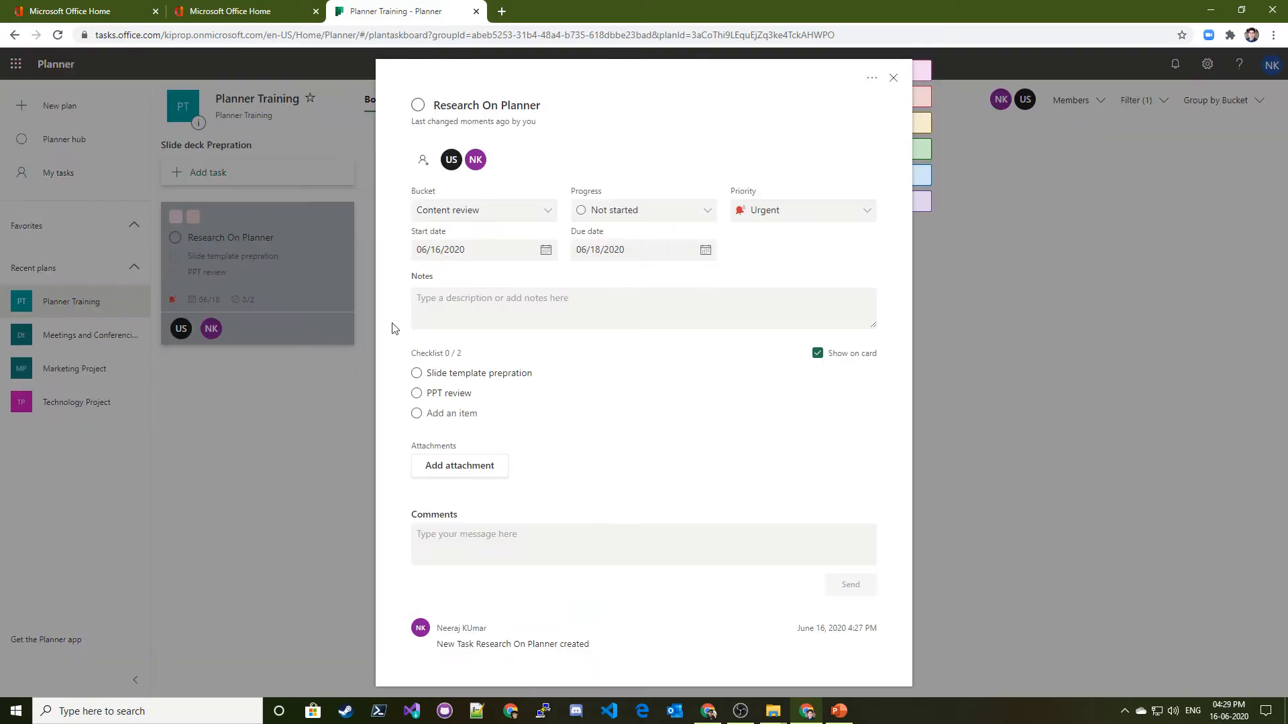
Step: Set the priority of the Content review bucket's Research On Planner task to Important and close its details
click(767, 216)
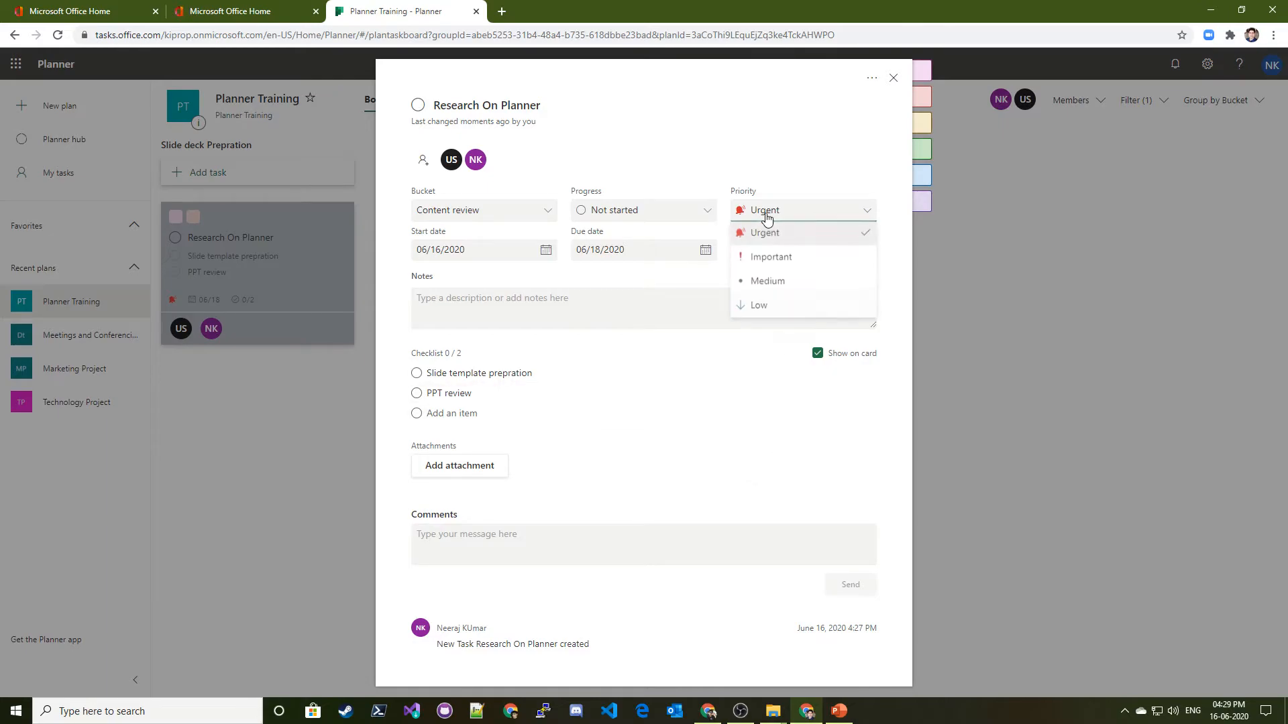
click(770, 258)
click(892, 81)
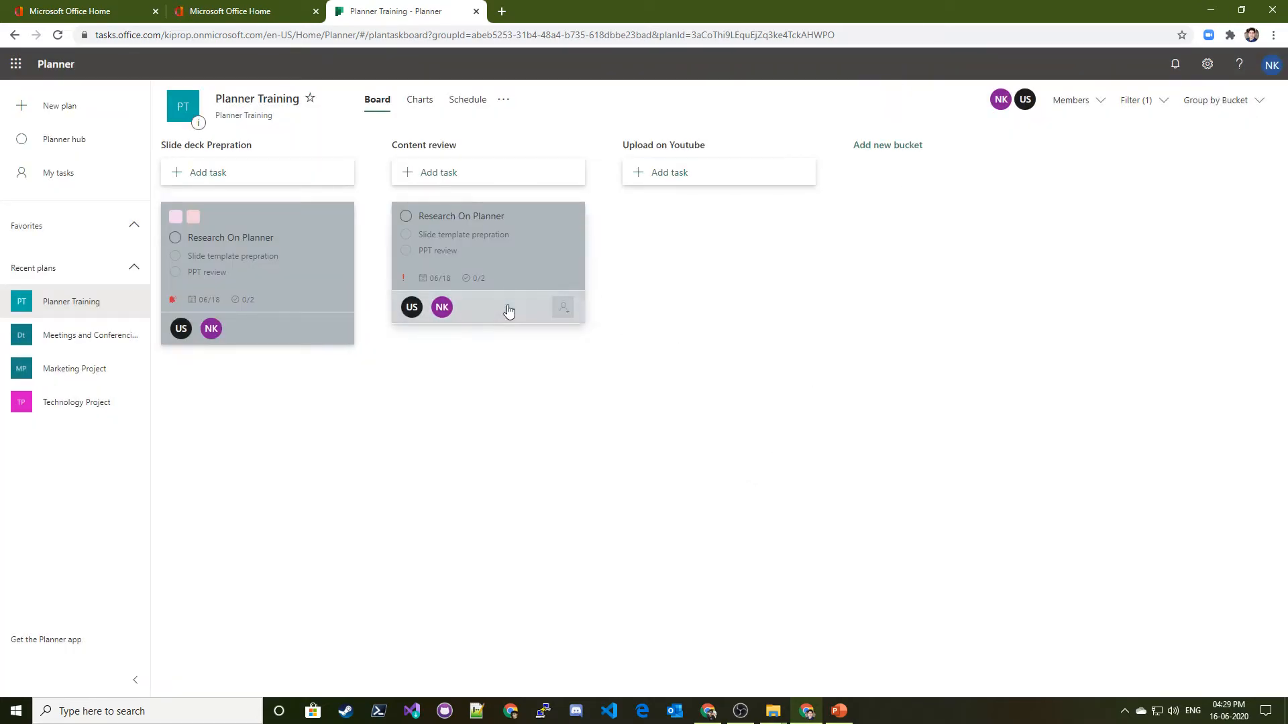
Step: Switch the board's priority filter from Urgent to Important and view the filtered tasks
click(1136, 100)
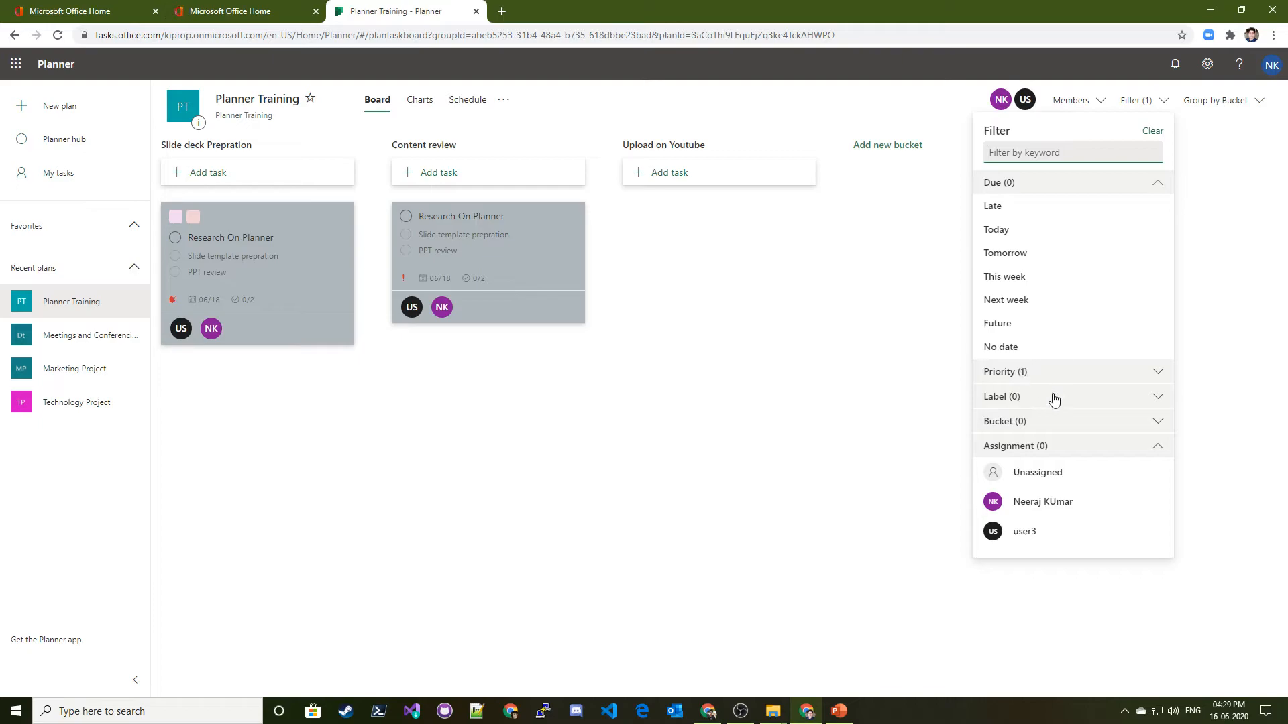
click(1053, 372)
click(1031, 414)
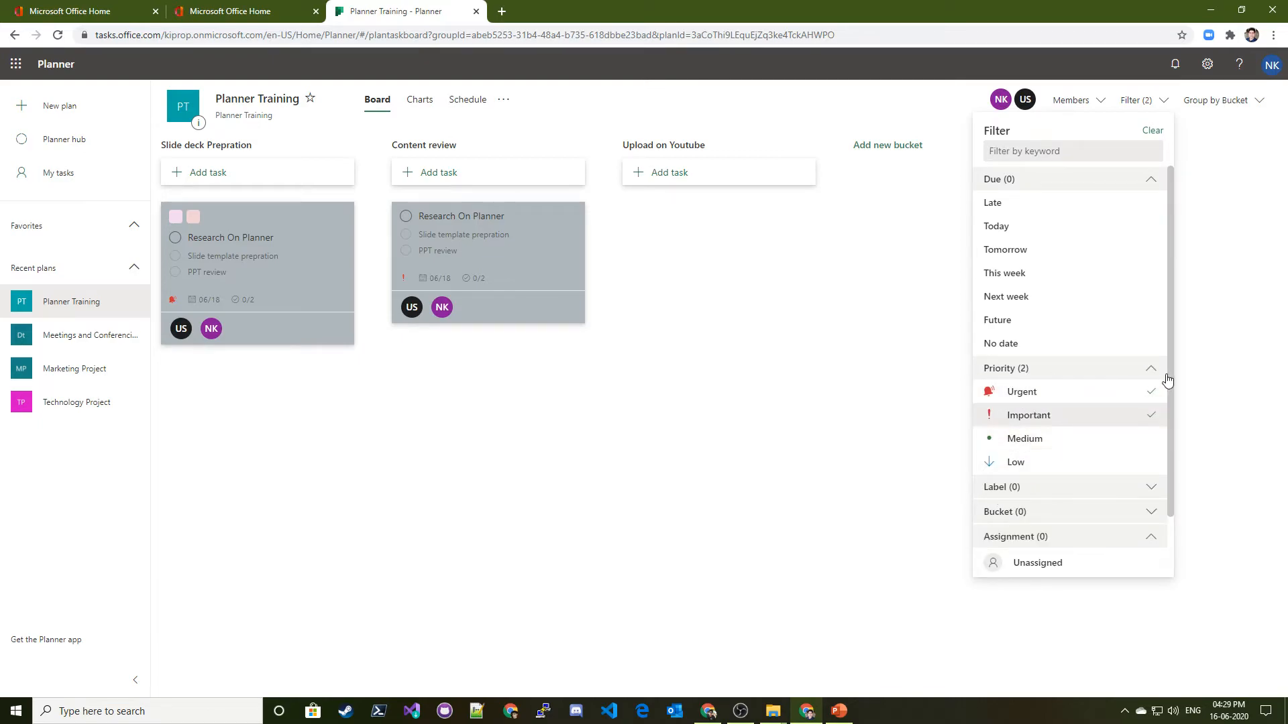
click(1132, 396)
click(830, 394)
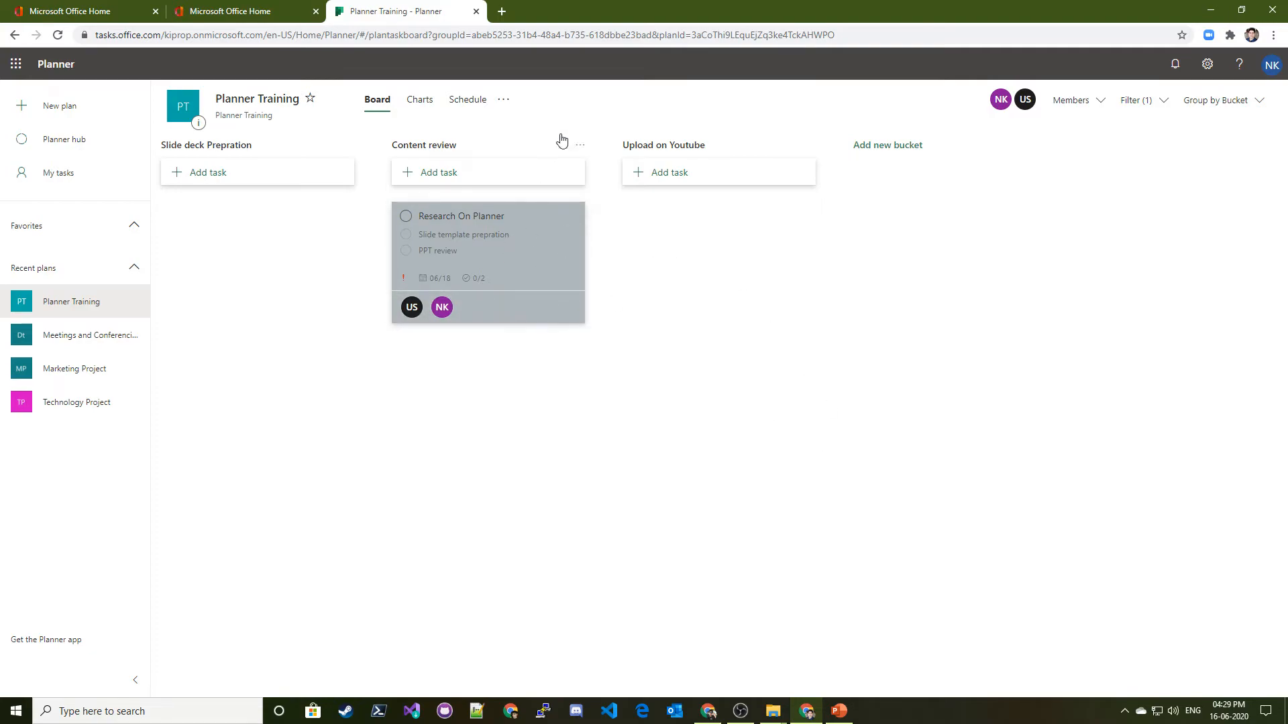
Step: Remove the Important priority filter from the board and collapse the Due filter options
click(1140, 101)
click(1116, 375)
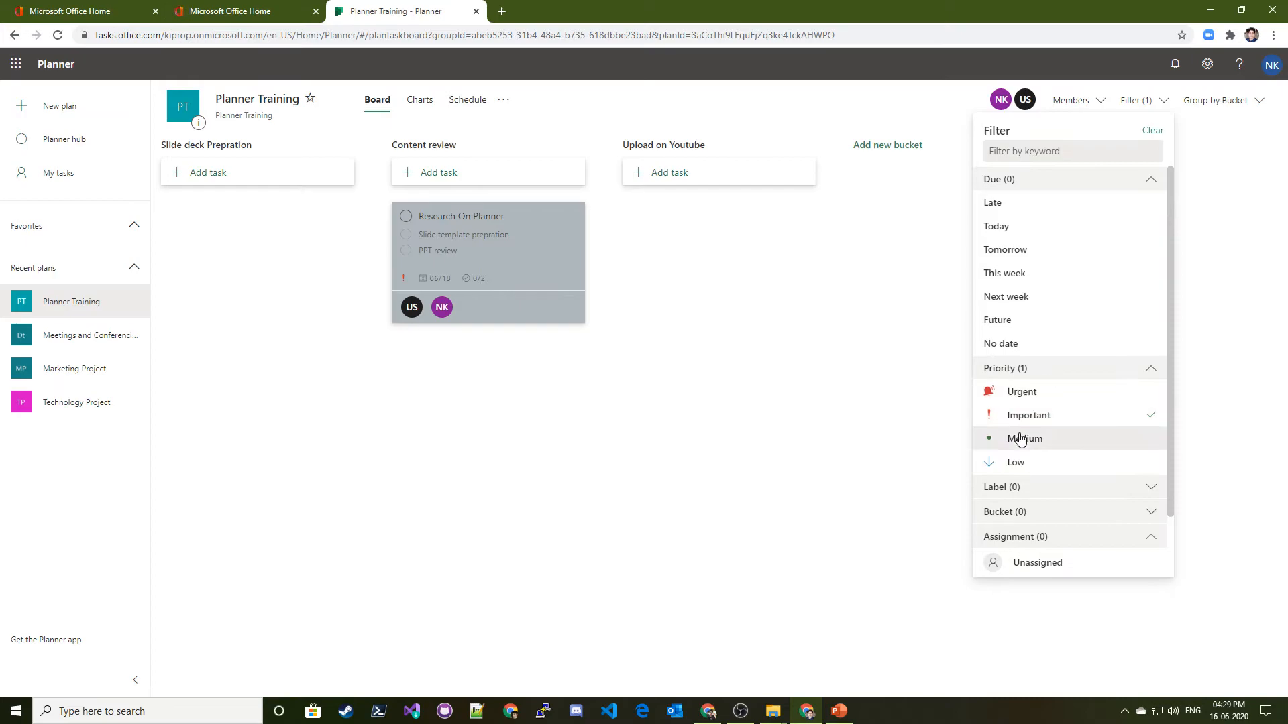
click(992, 420)
click(1153, 185)
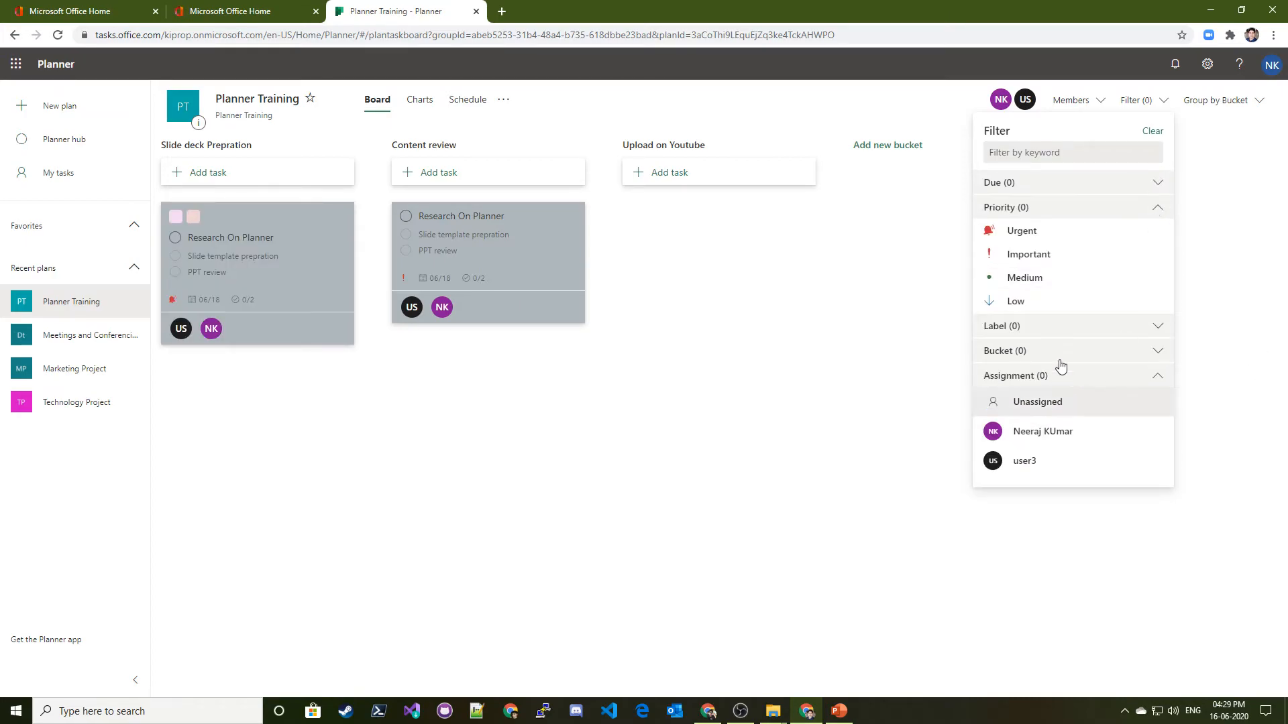
Step: Filter the board by No label and separately by the Pink label, clearing each label filter after viewing it
click(1087, 325)
scroll(1046, 349, down, 1)
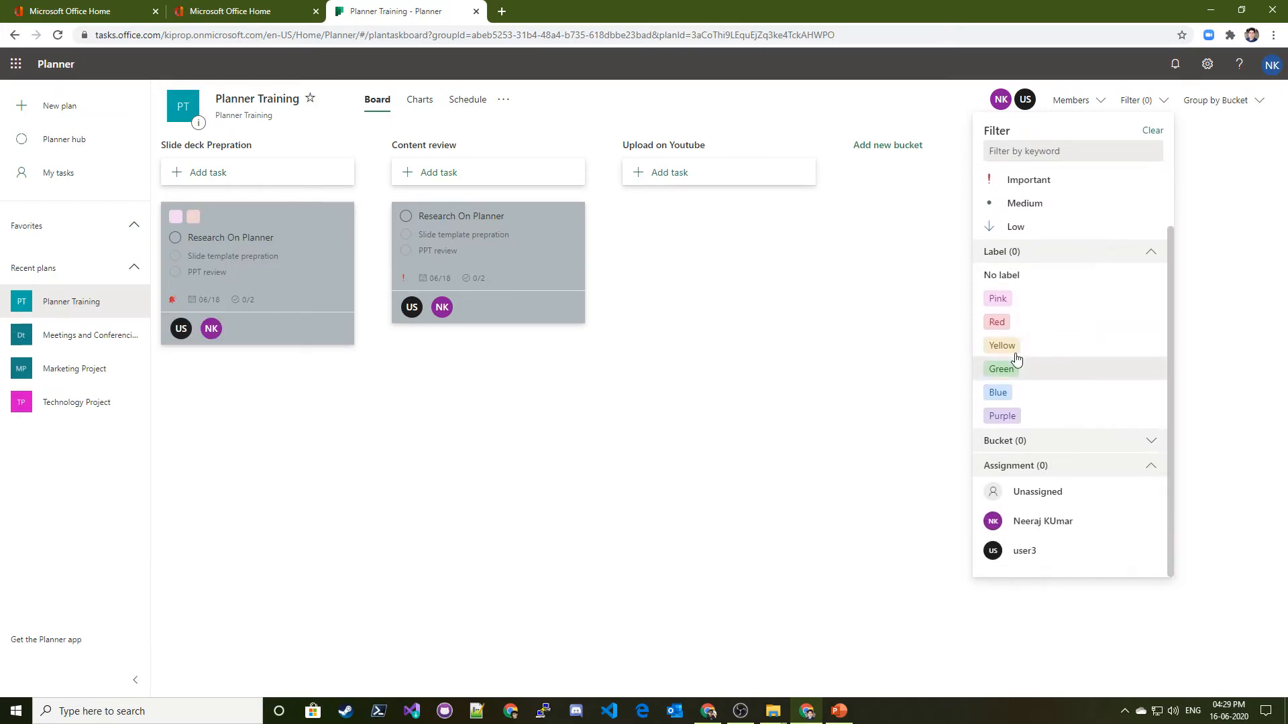
scroll(992, 329, up, 1)
scroll(1006, 339, down, 1)
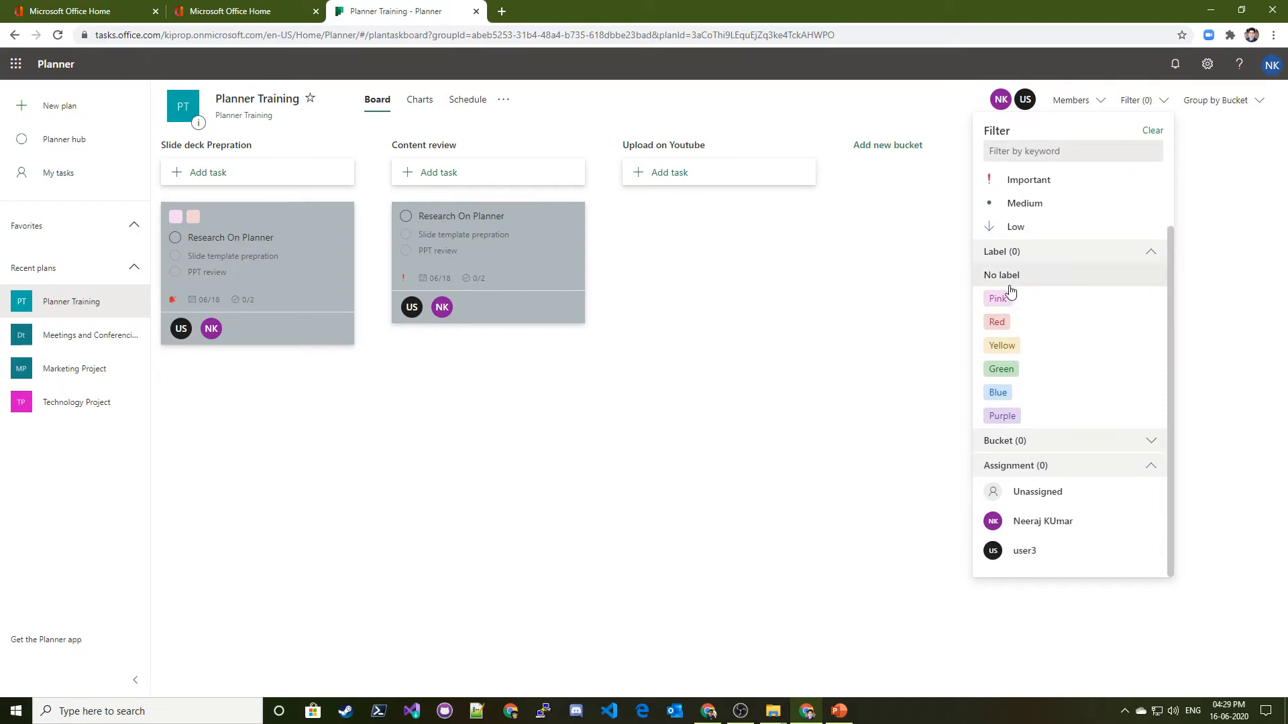
click(1006, 275)
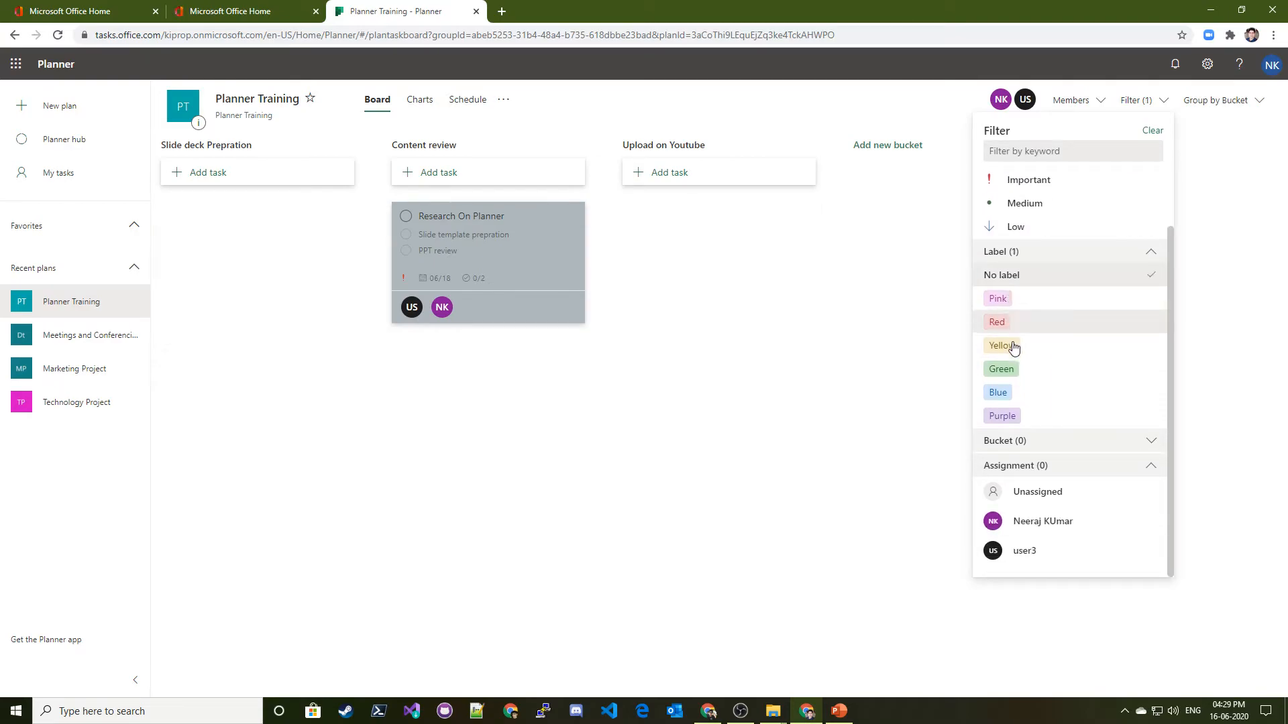
click(1020, 277)
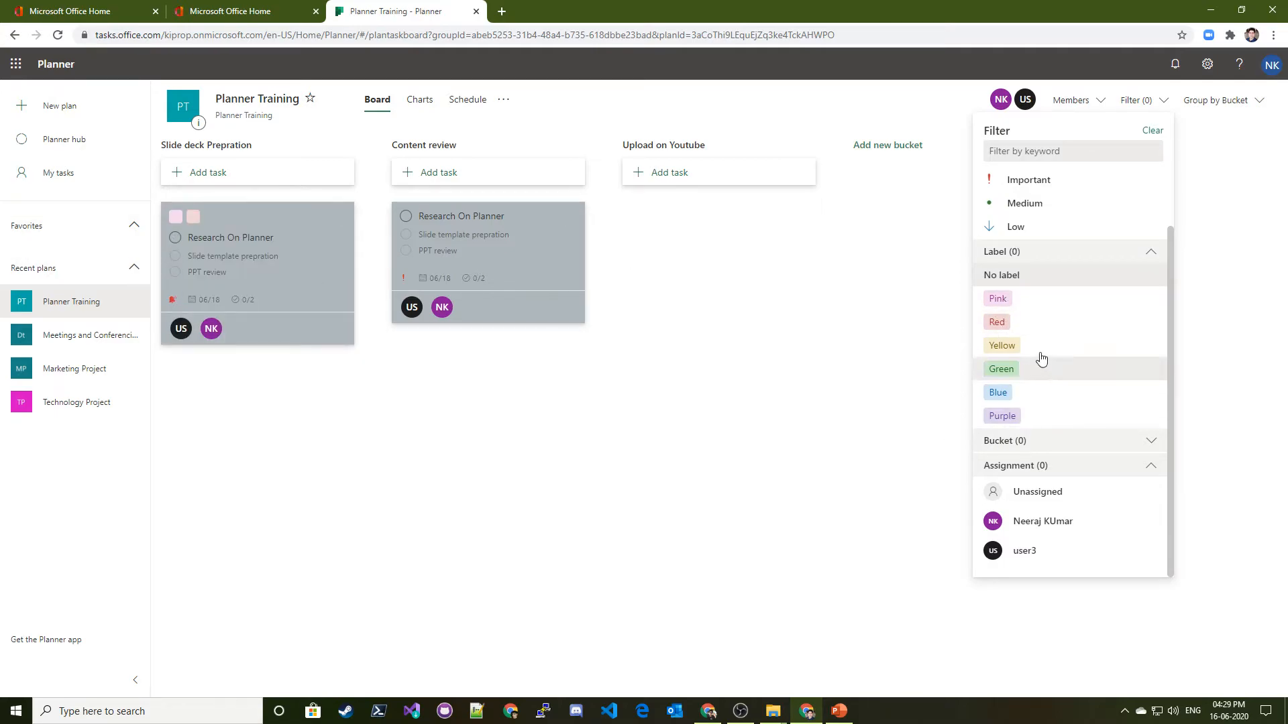
click(1001, 303)
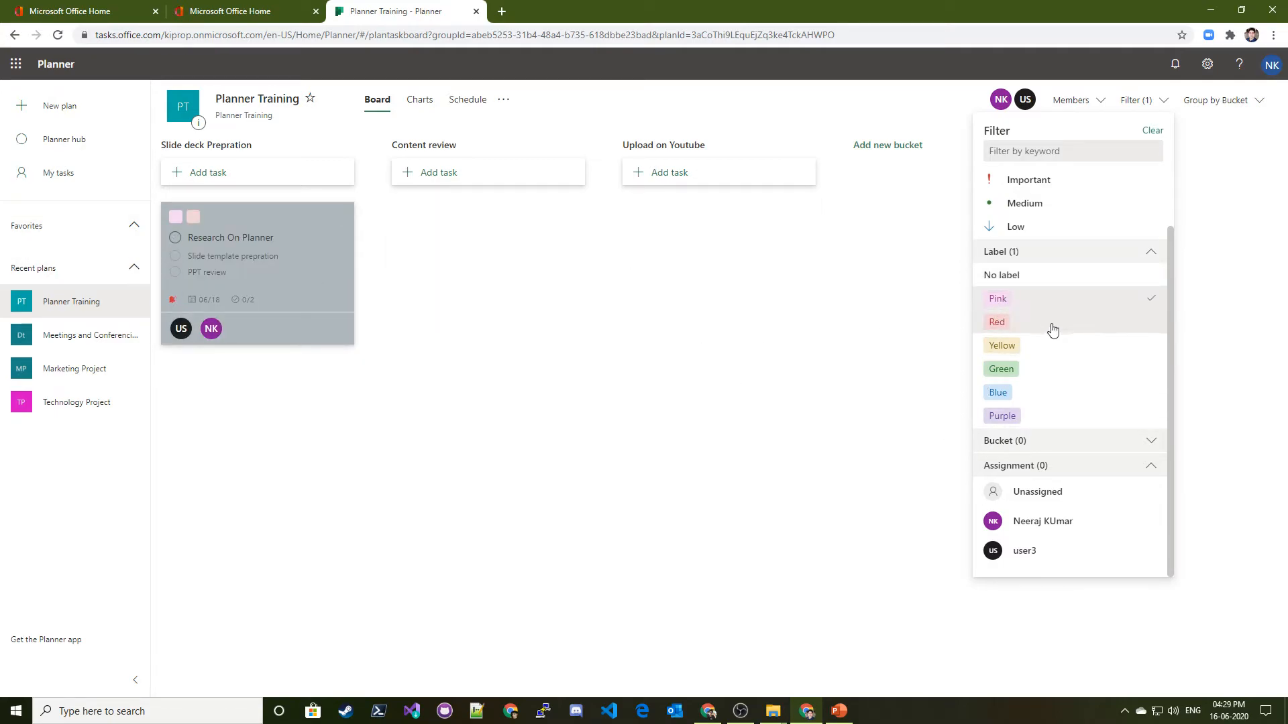
click(999, 300)
Step: Filter the board by the Slide deck Prepration bucket, then clear that bucket filter
click(1052, 442)
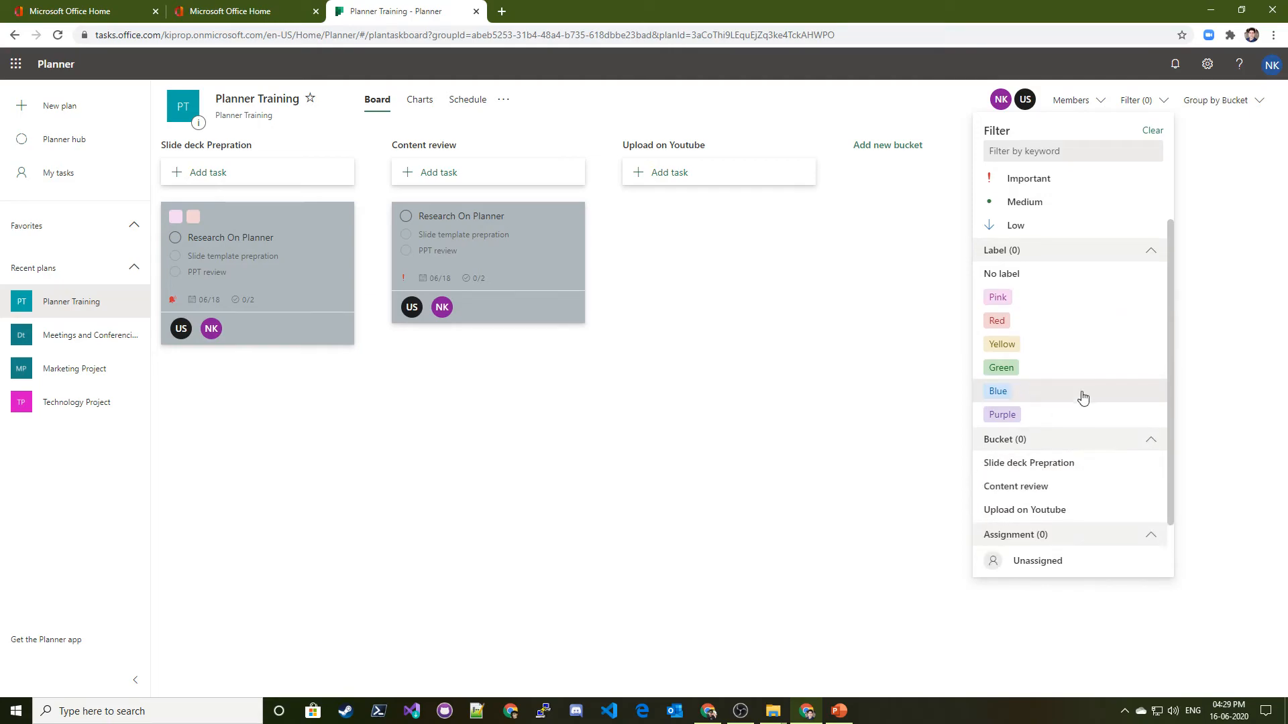
scroll(1073, 395, down, 1)
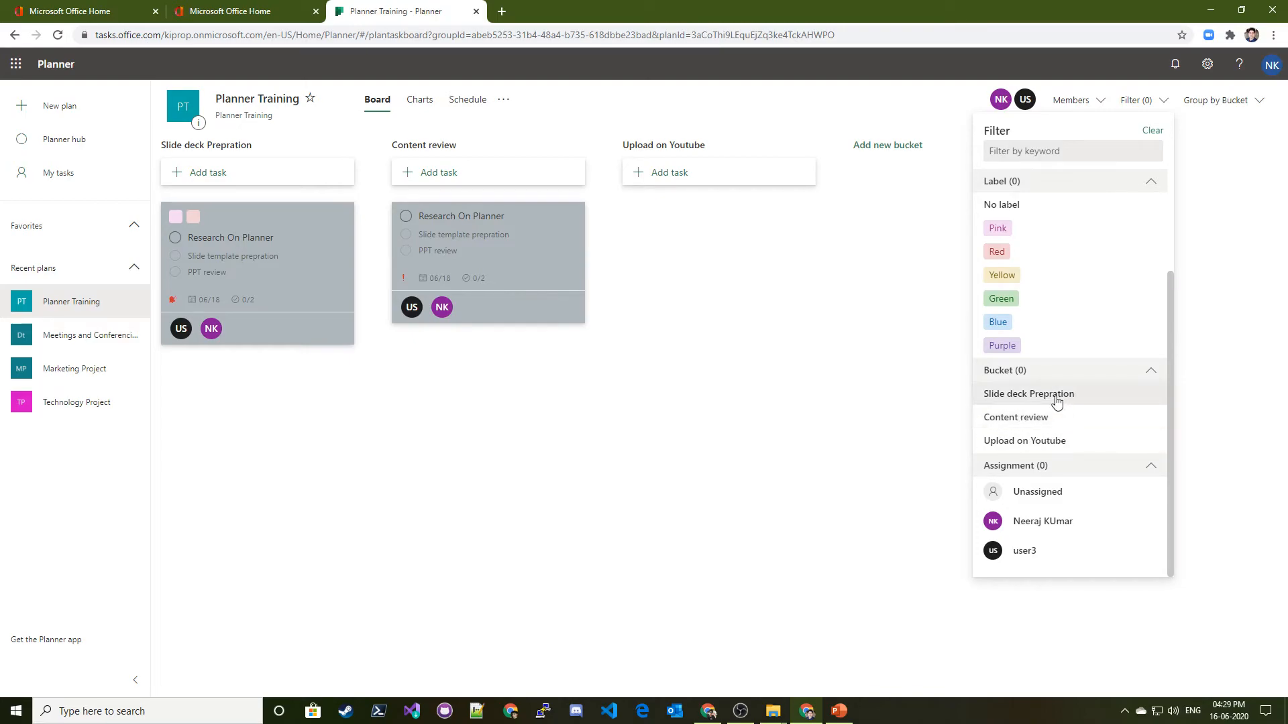
click(1018, 405)
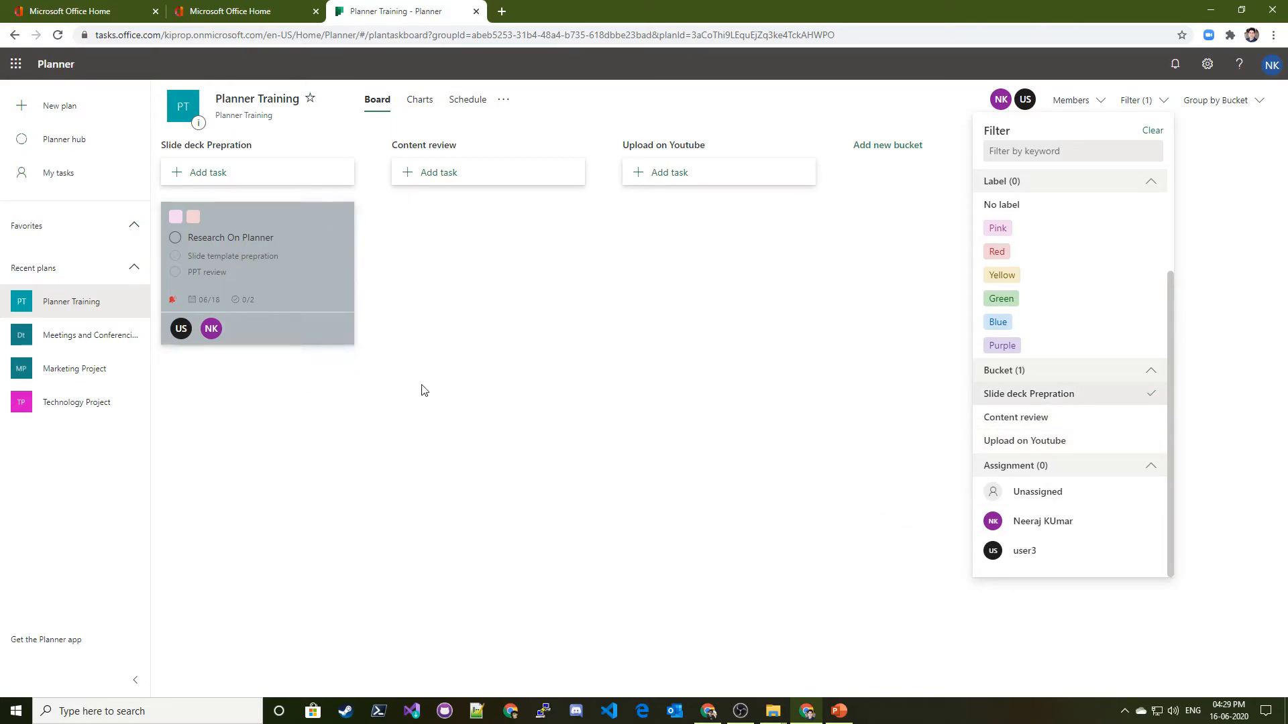
click(1069, 401)
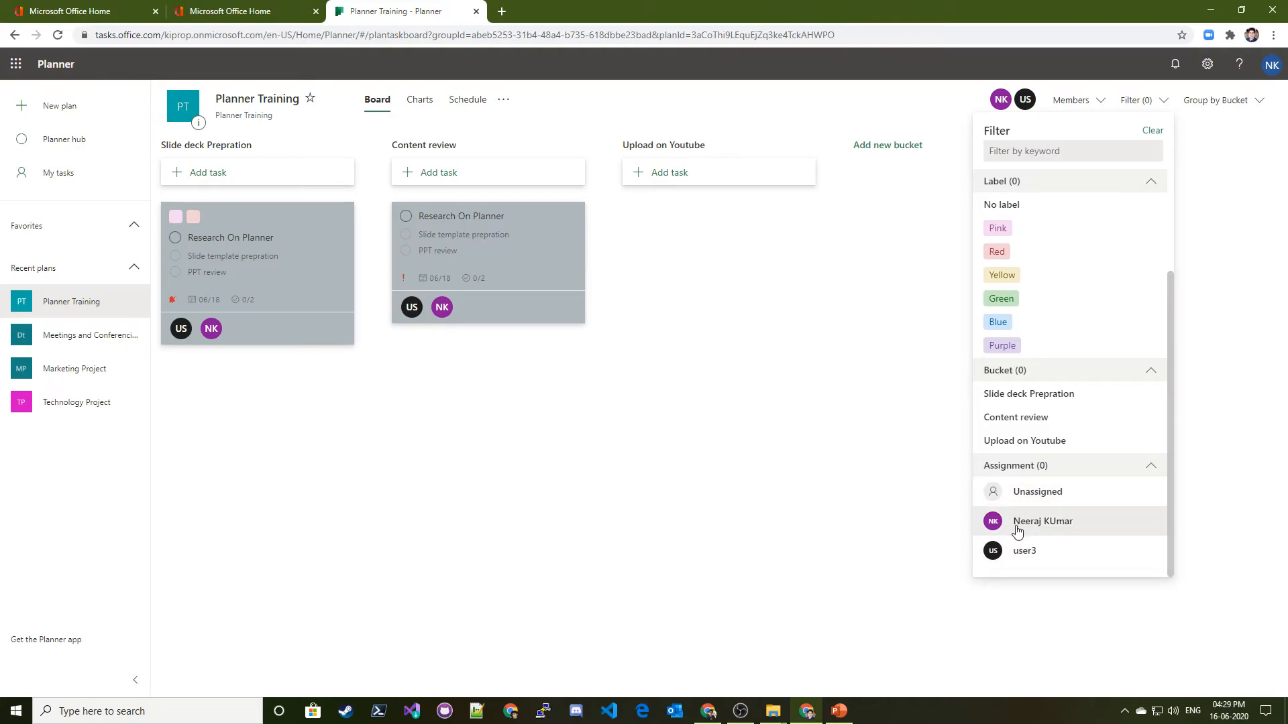
Step: Filter the board to tasks assigned to the plan's first member, then clear that assignment filter
click(1052, 522)
click(1219, 460)
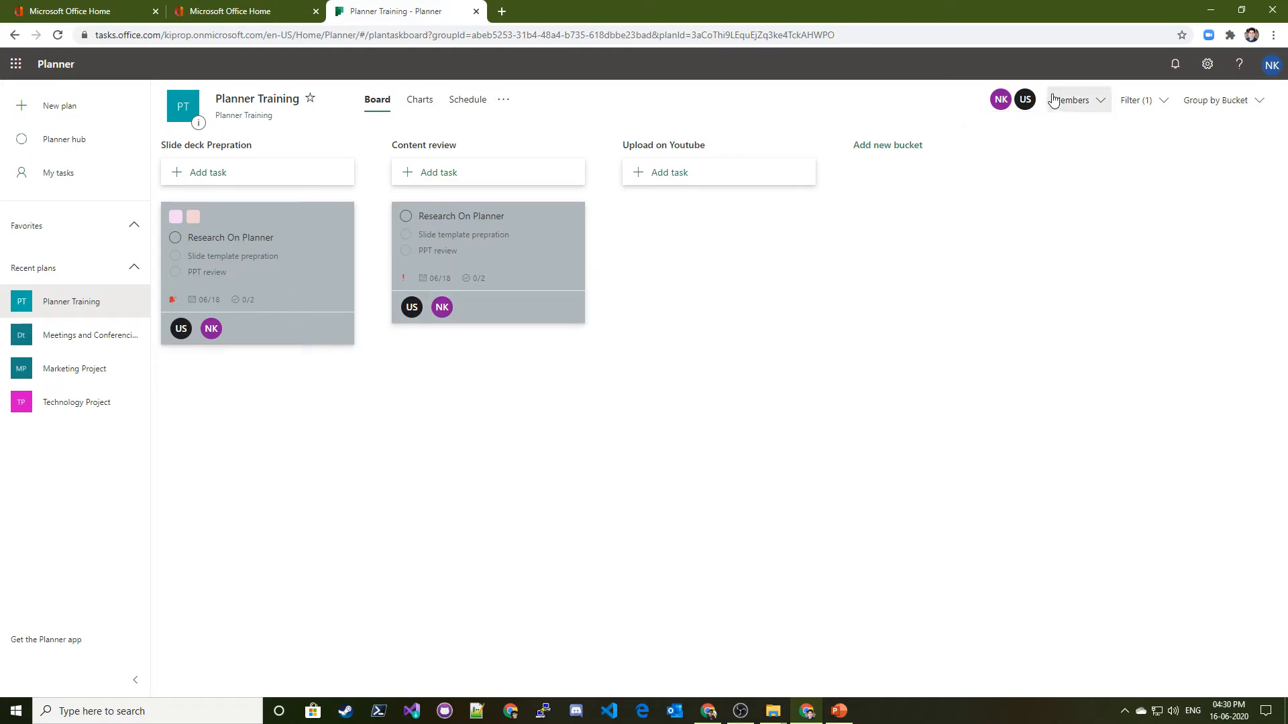
click(1144, 100)
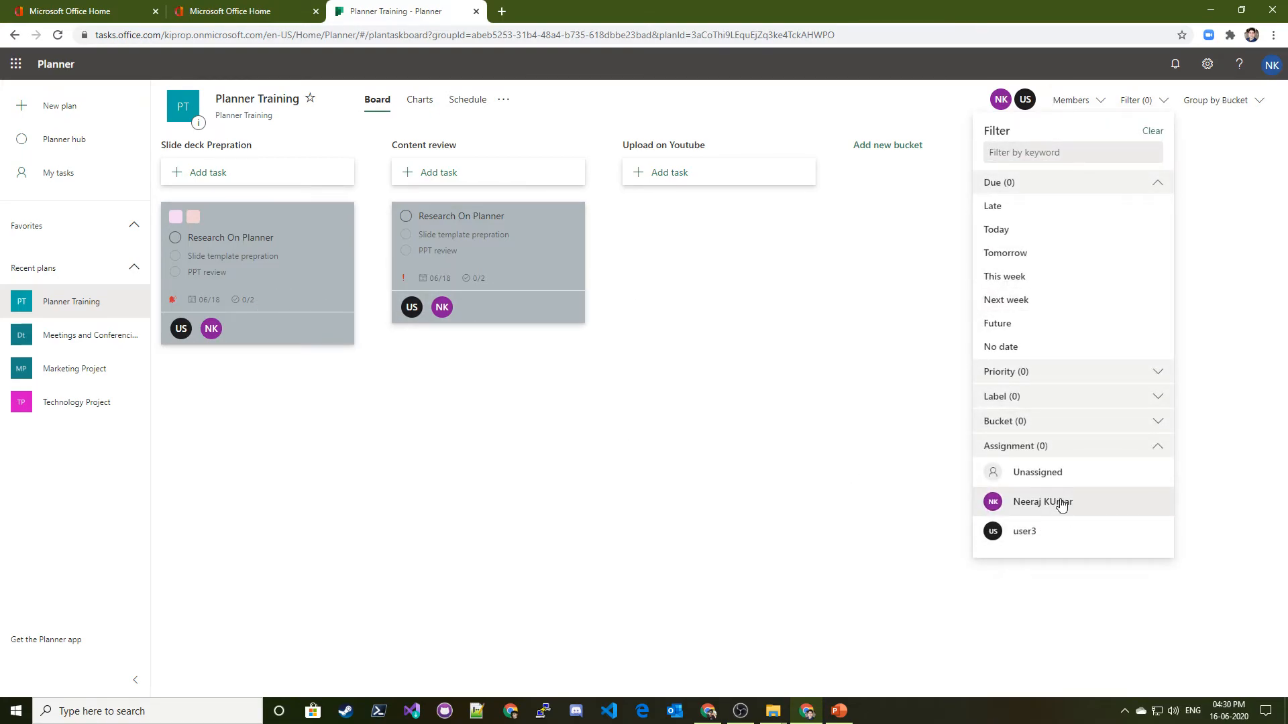
click(1274, 368)
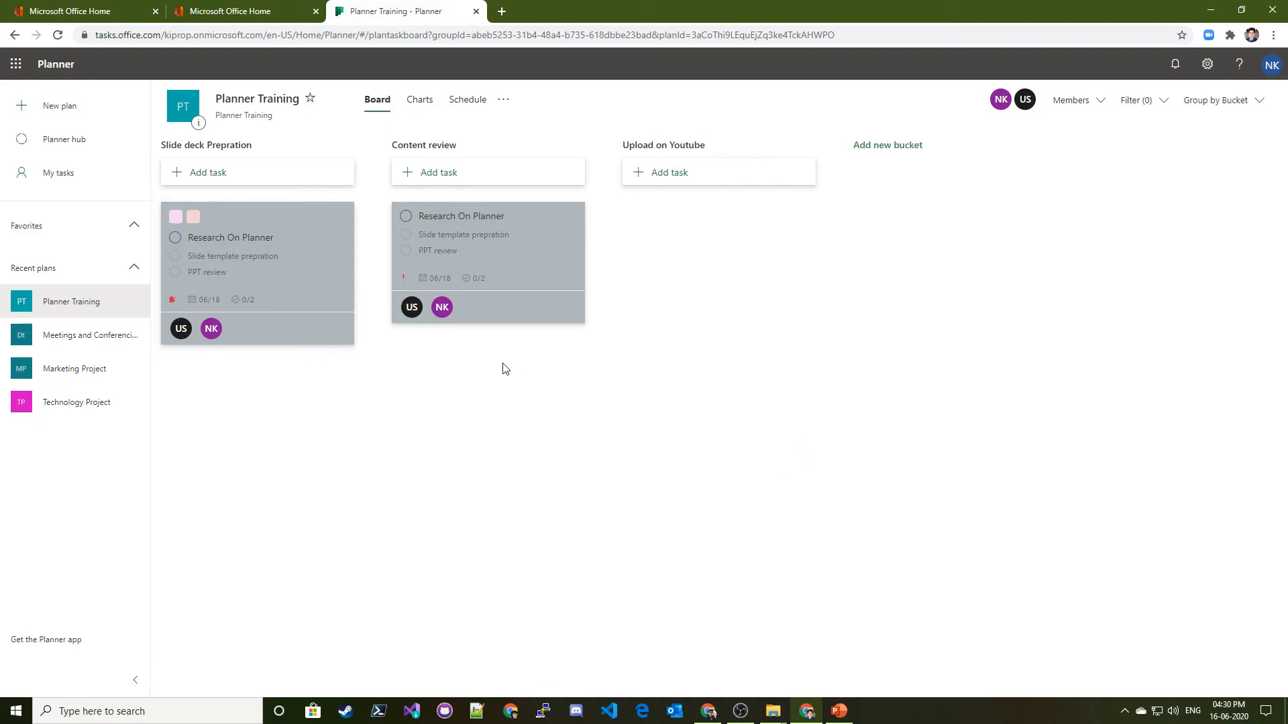
Step: Group the board by Assigned to
click(1223, 103)
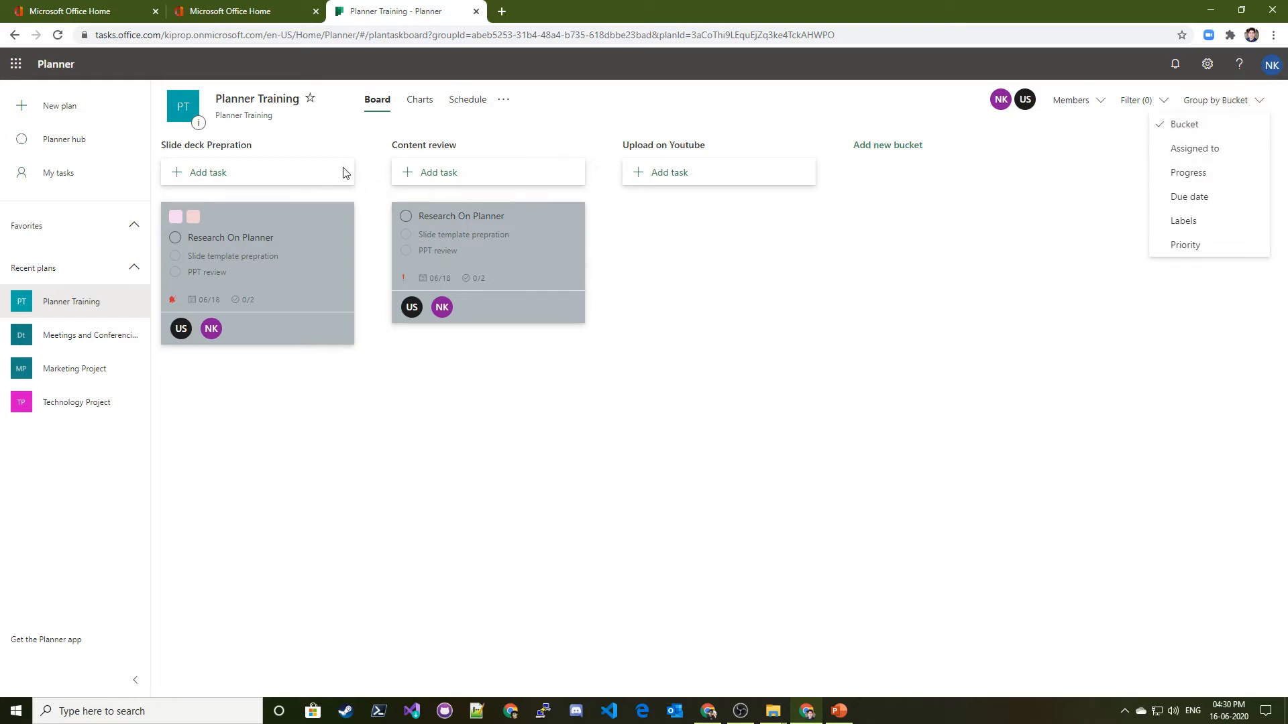
click(1200, 153)
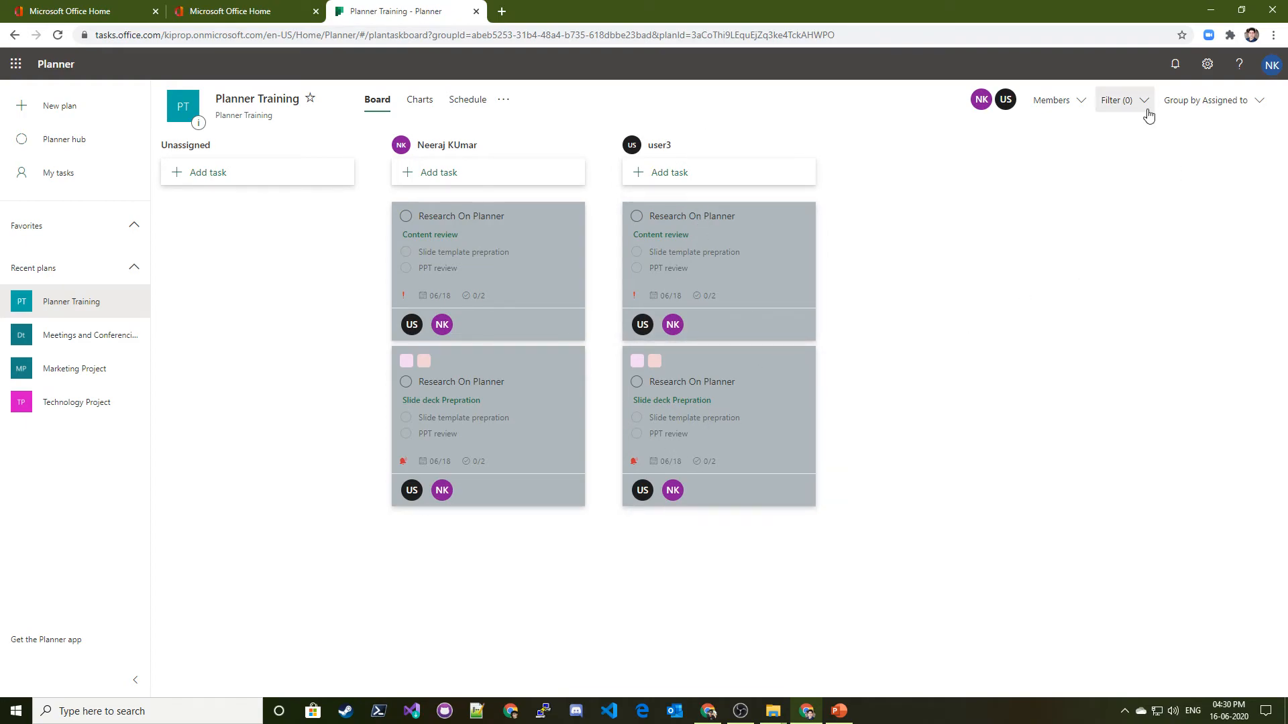
Step: Group the board by Progress and move the Content review task to In progress and the Slide deck Prepration task to Completed
click(1204, 104)
click(1191, 178)
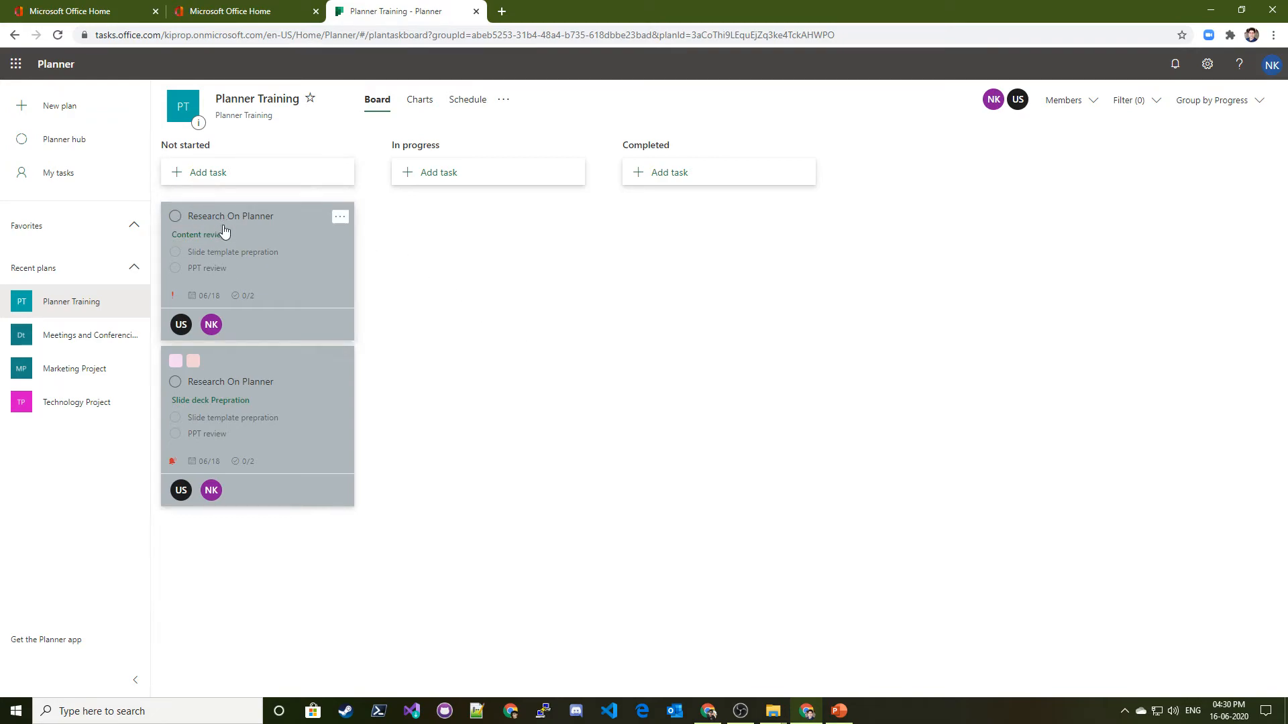
drag(252, 233, 491, 227)
drag(252, 224, 745, 247)
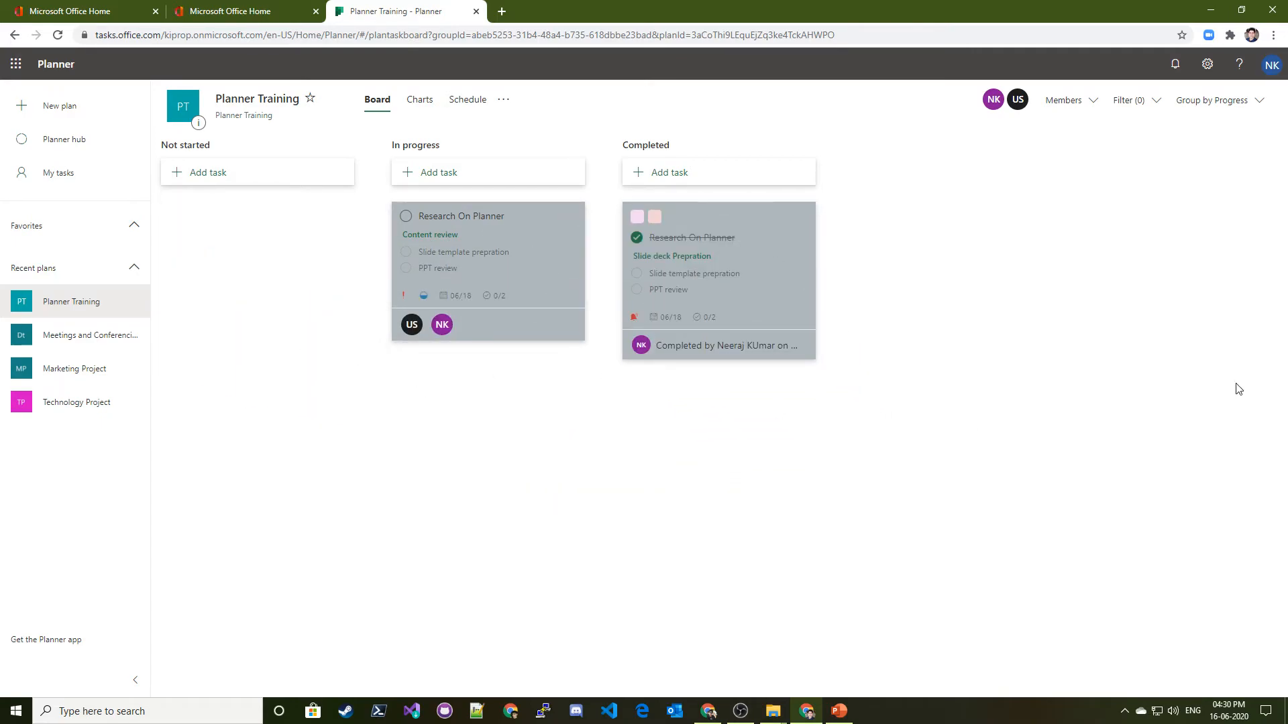
Step: Group the board by Due date and then by Labels, and look through the label columns
click(1228, 100)
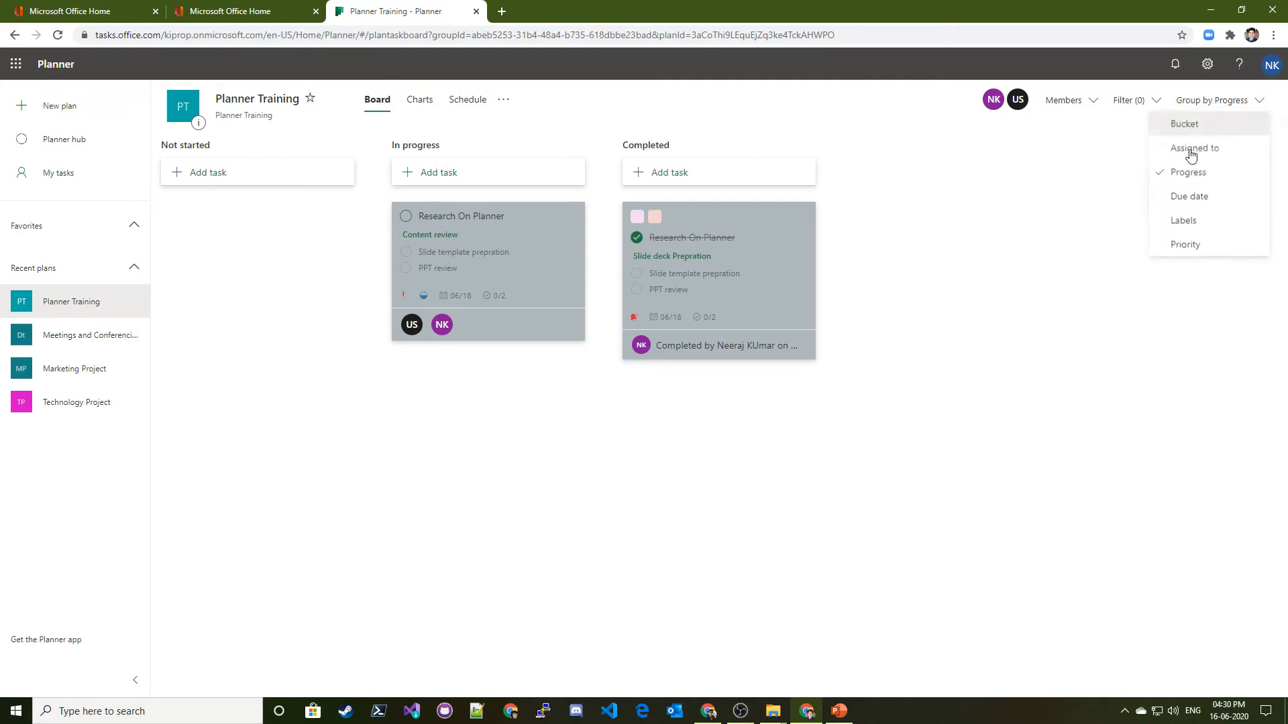
click(1185, 195)
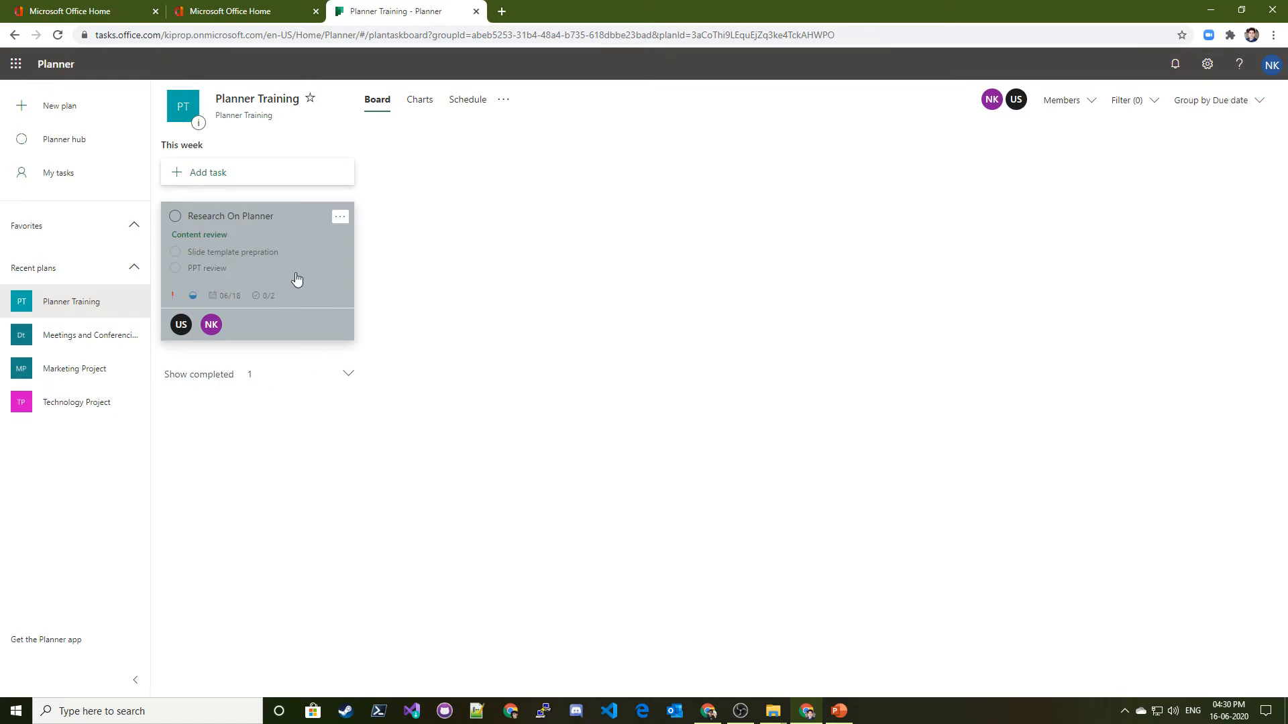
click(1210, 100)
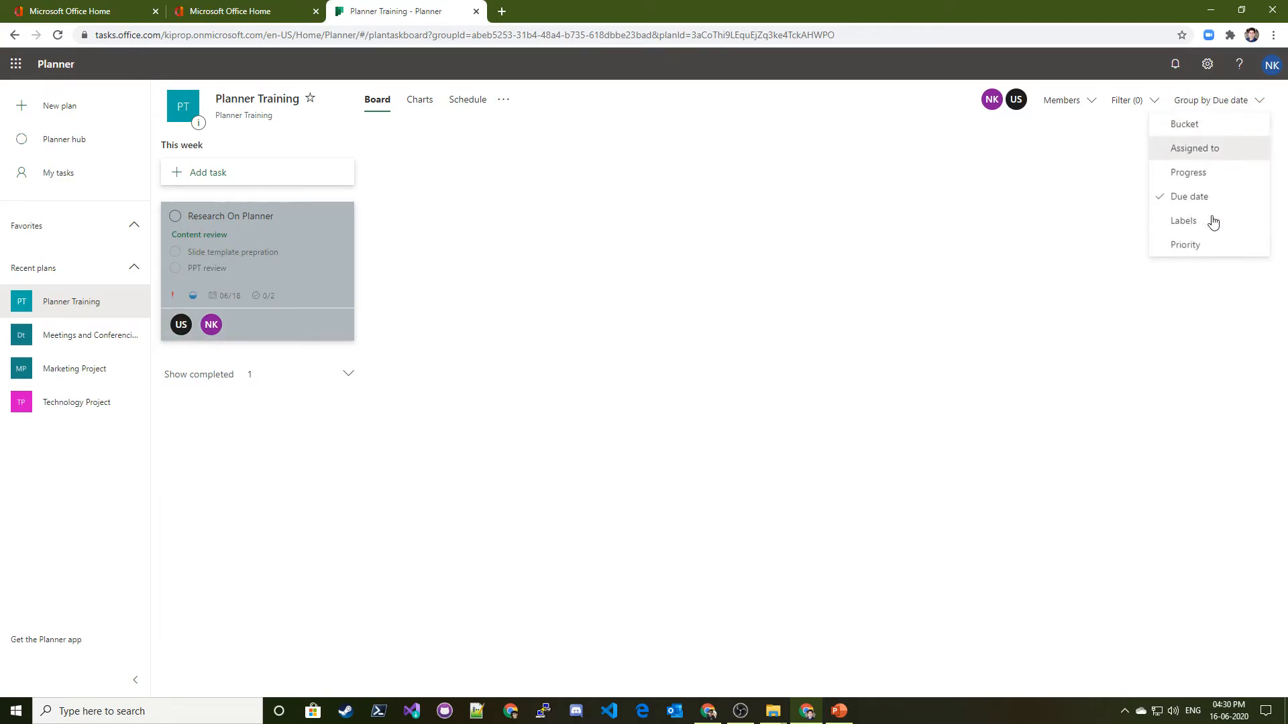
click(1185, 222)
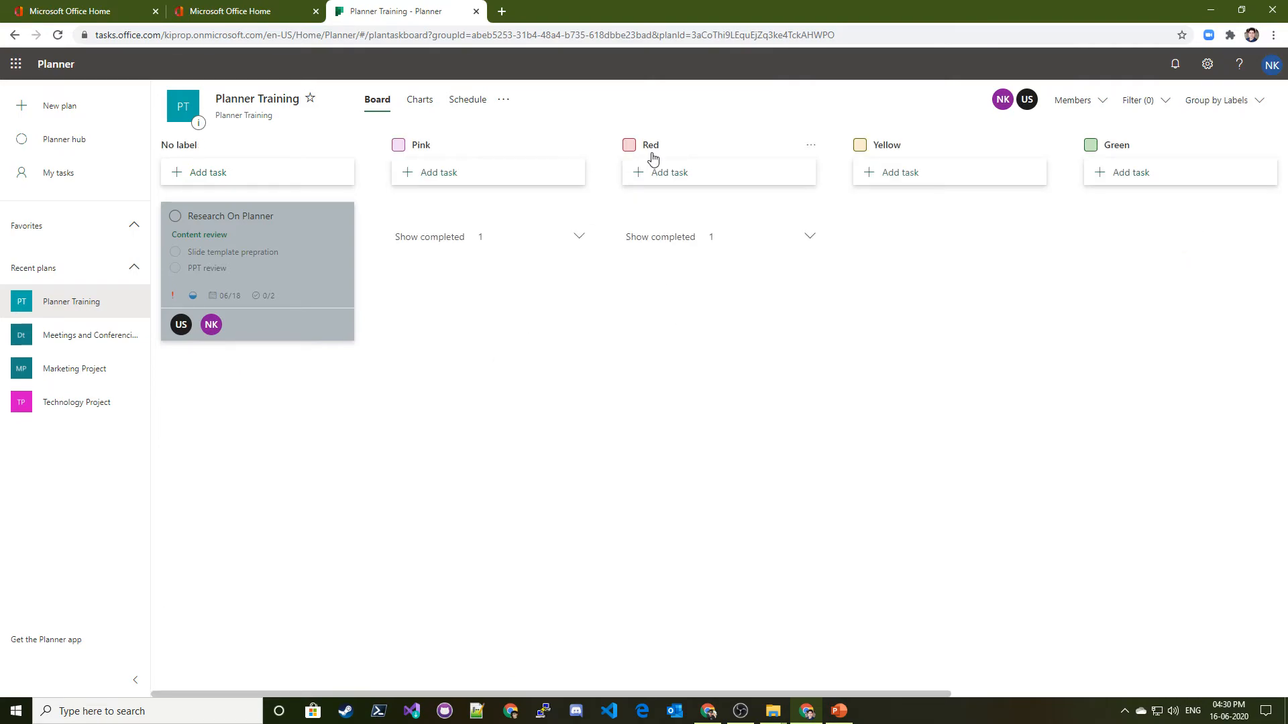
click(1215, 99)
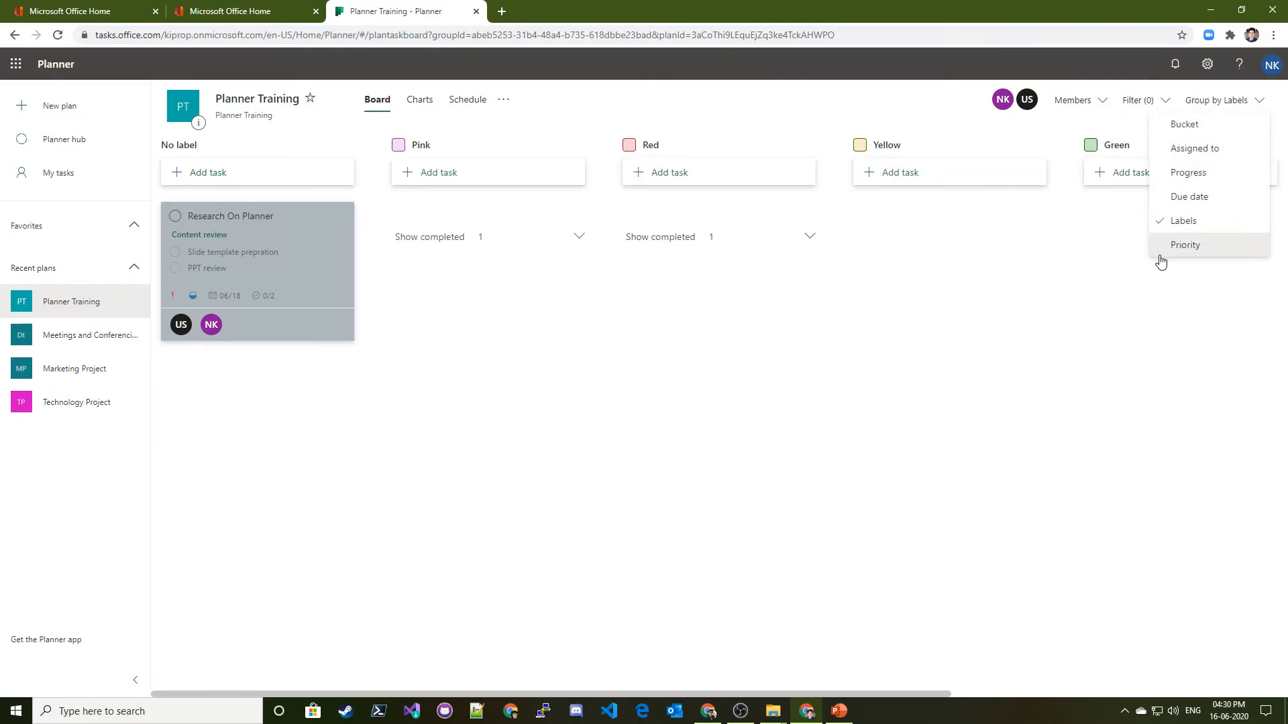
click(1054, 369)
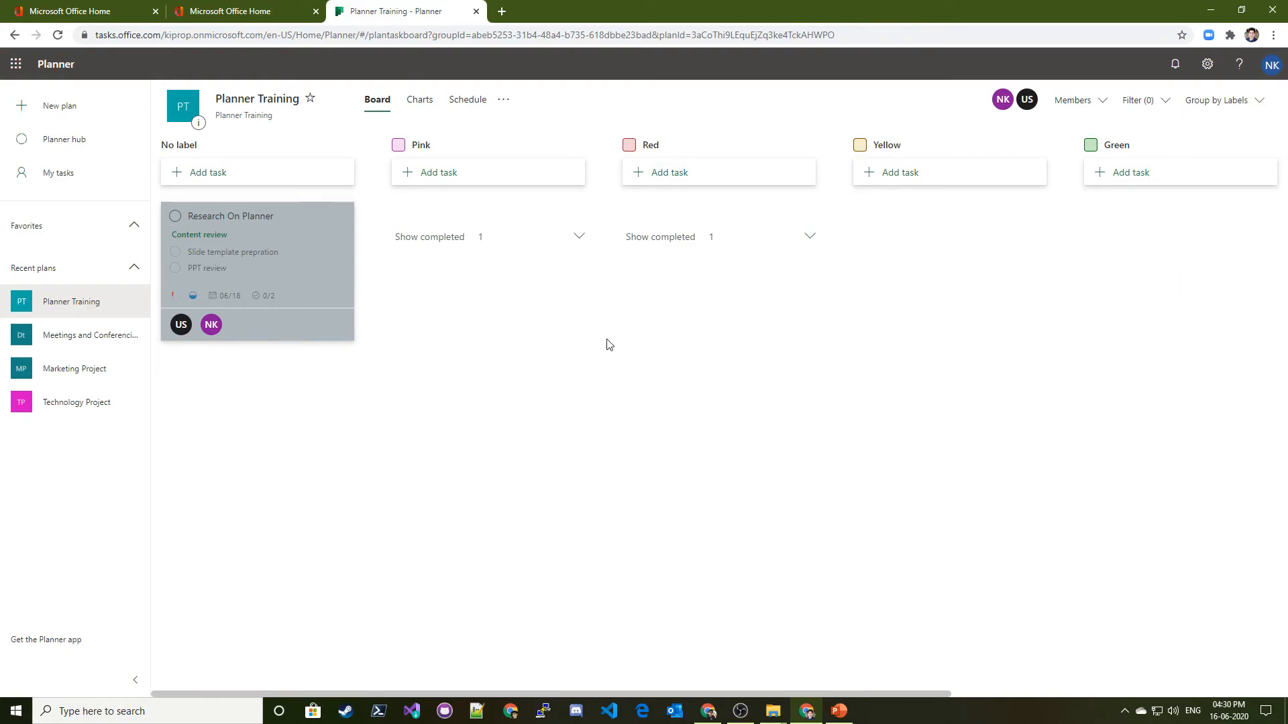
scroll(727, 380, right, 5)
scroll(525, 387, left, 5)
Step: Group the board by Priority and show the completed task in the Urgent column
click(1217, 100)
click(1192, 247)
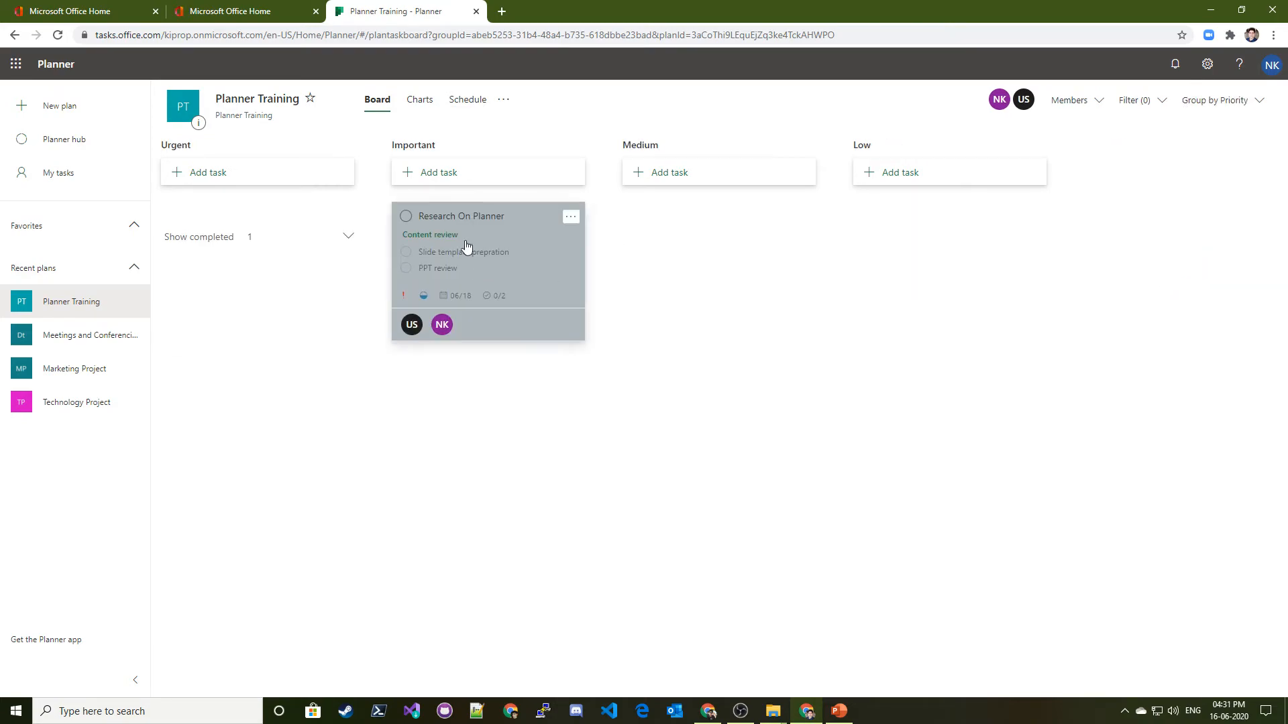
click(300, 240)
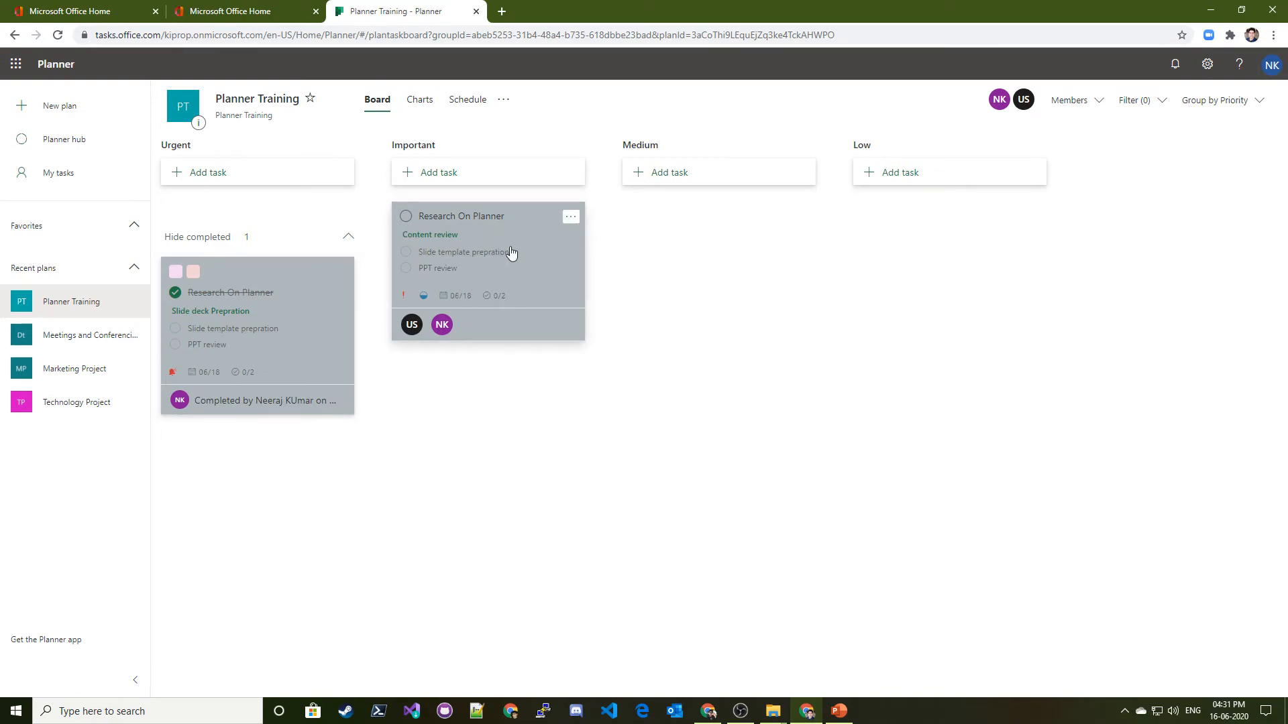
click(1217, 100)
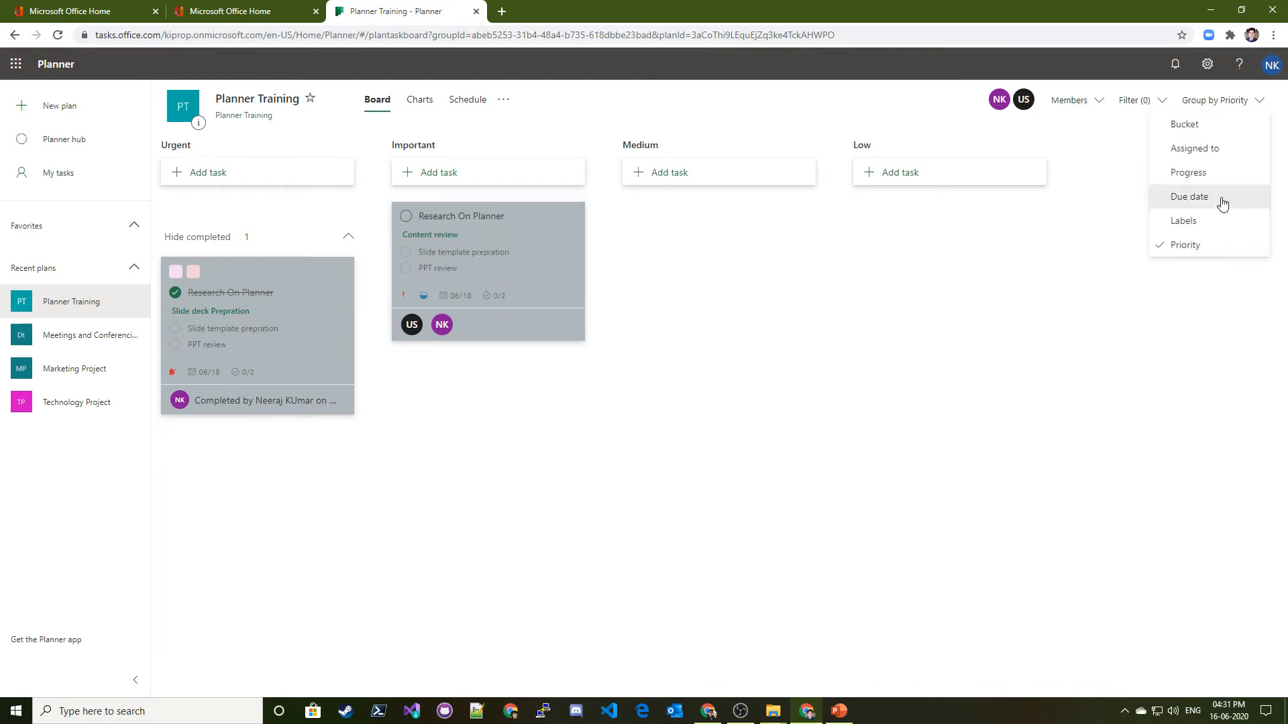
click(712, 331)
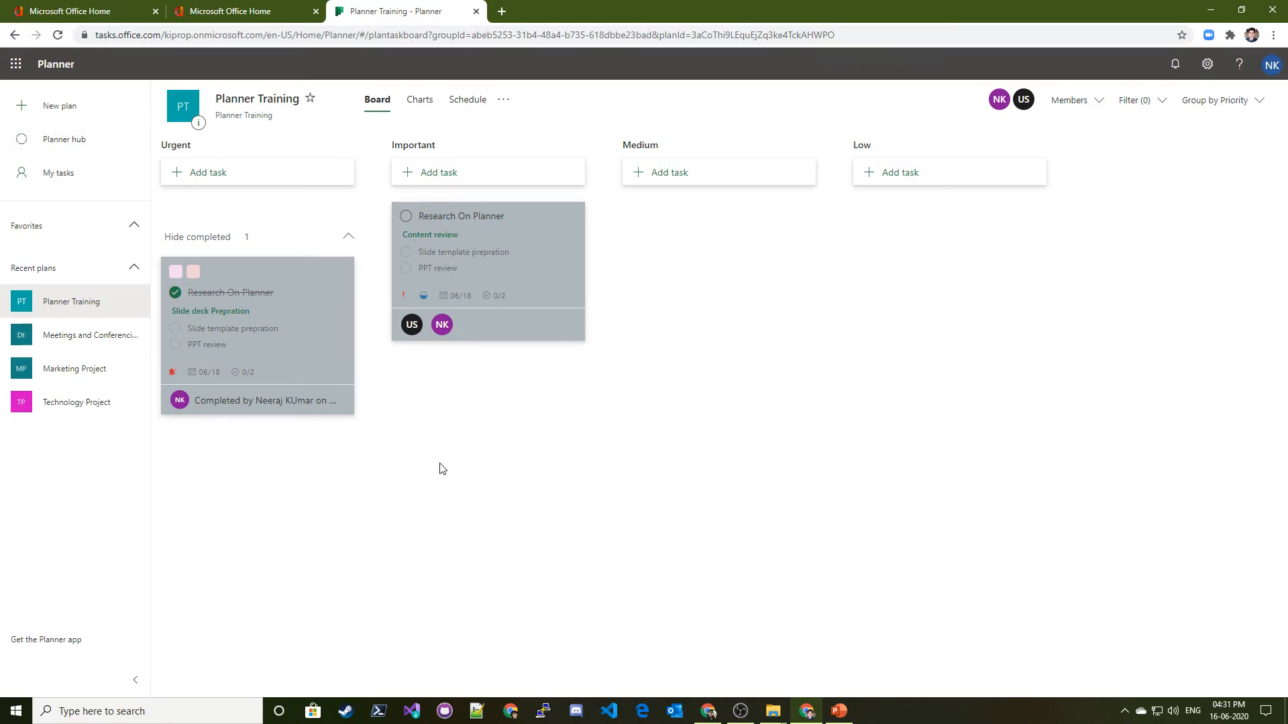
Step: Add the Planner Training plan to the favorites and open the Planner hub
click(311, 100)
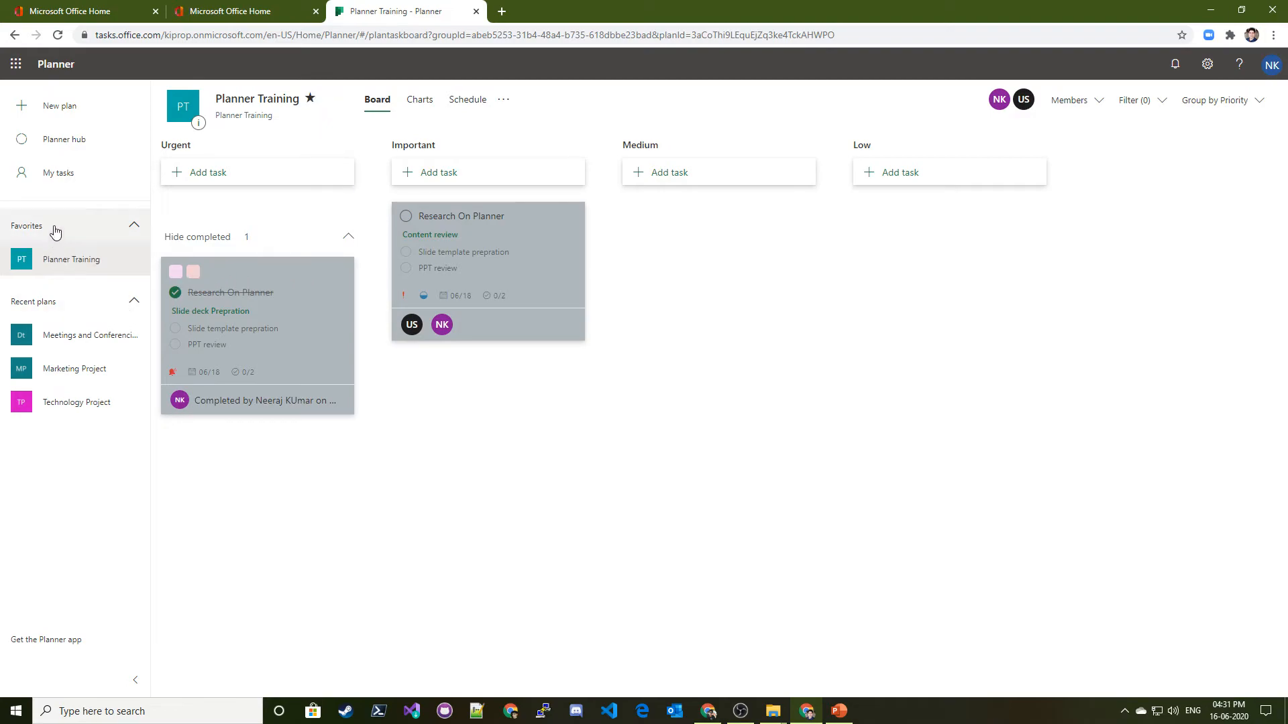
click(55, 143)
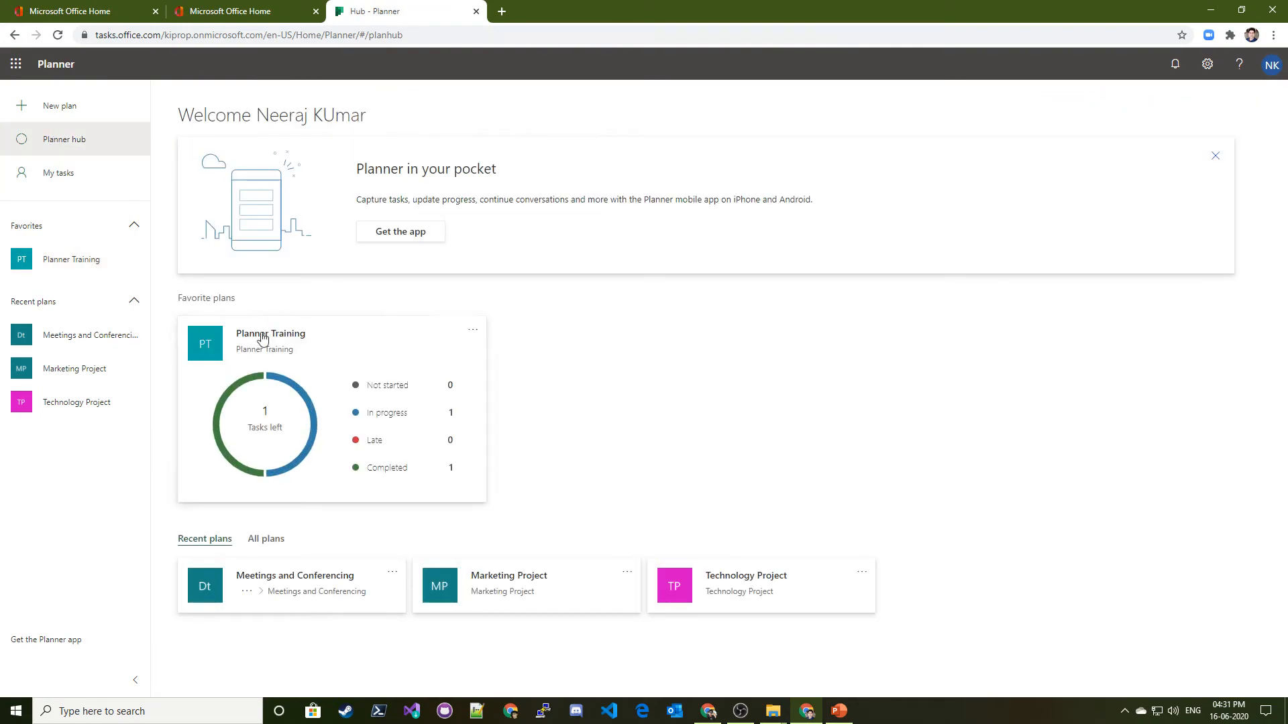
Step: Examine the favorite plan's progress summary, compare the all plans and recent plans lists, and open My tasks
mouse_move(308, 410)
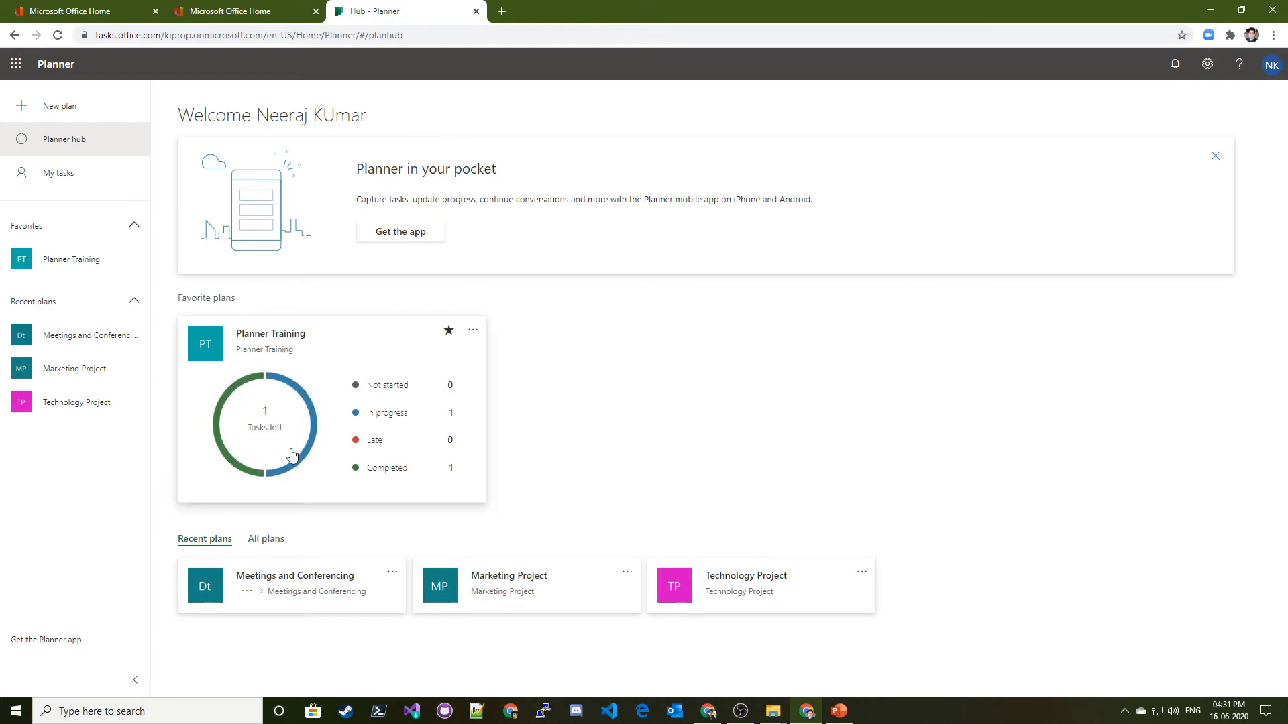
click(275, 541)
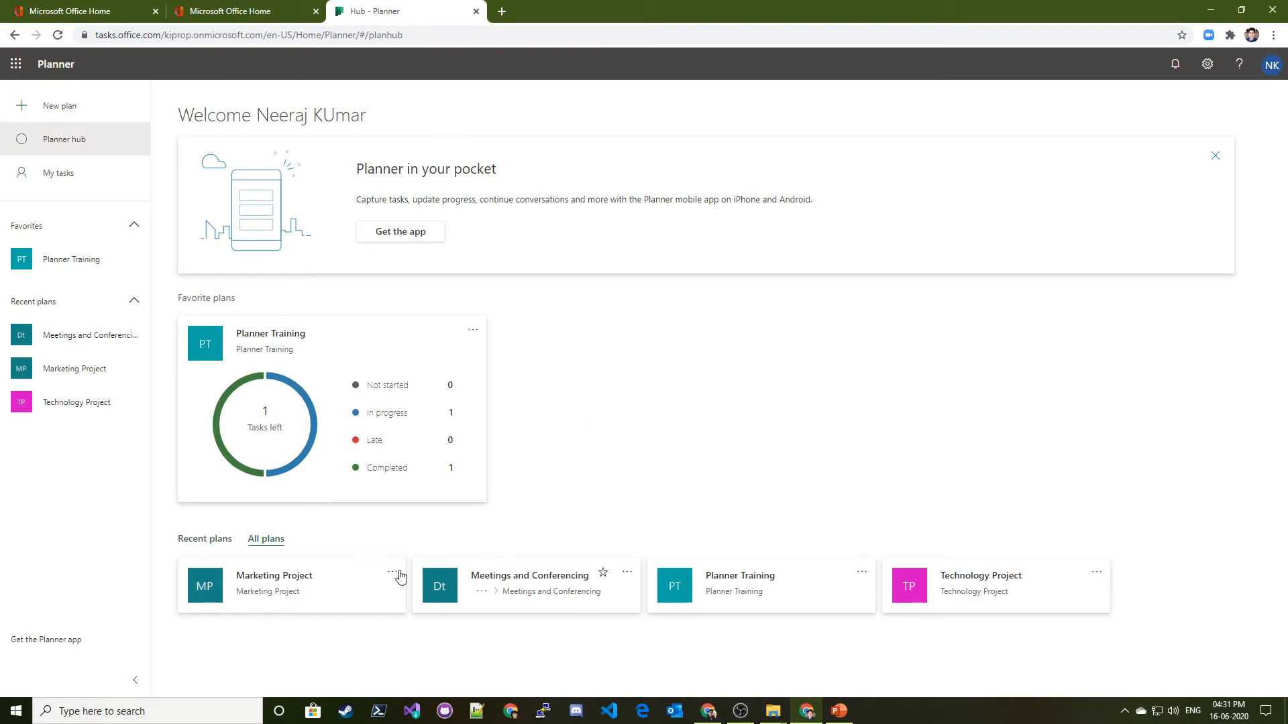
click(196, 543)
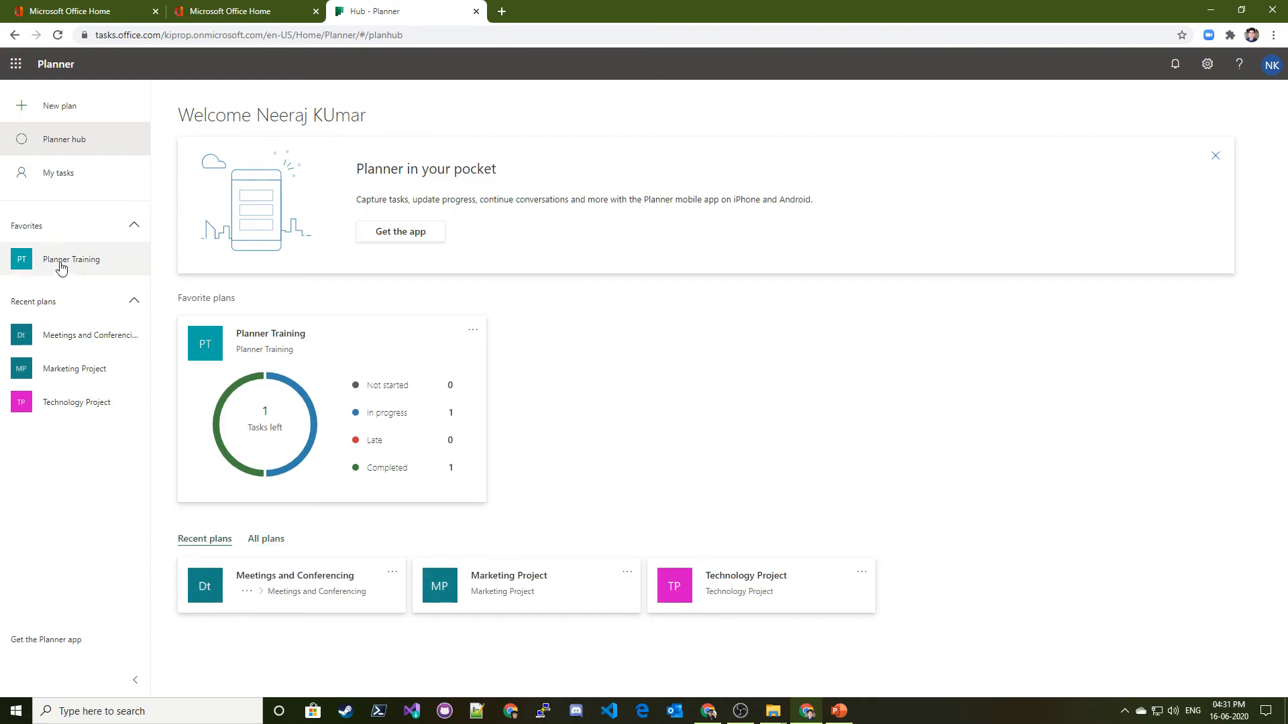
click(58, 178)
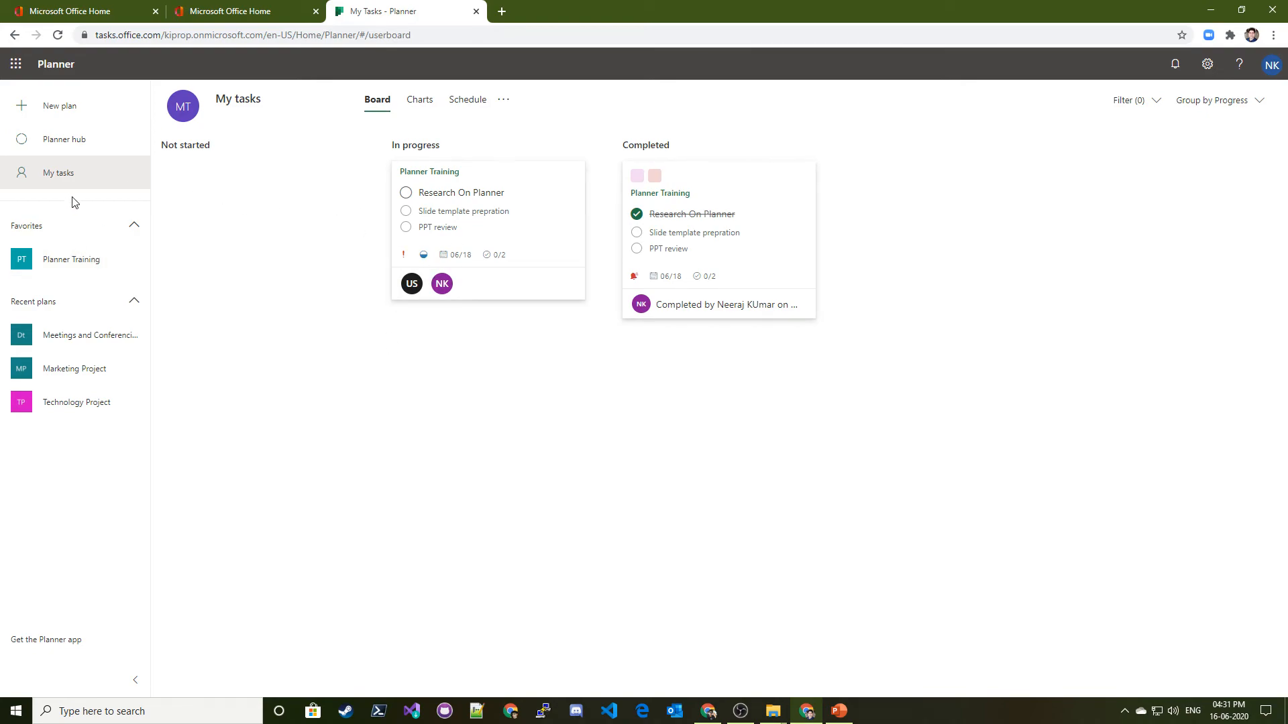
Step: Open the Planner Training plan and mark the completed Slide deck Prepration task in the Urgent column as not complete
click(75, 263)
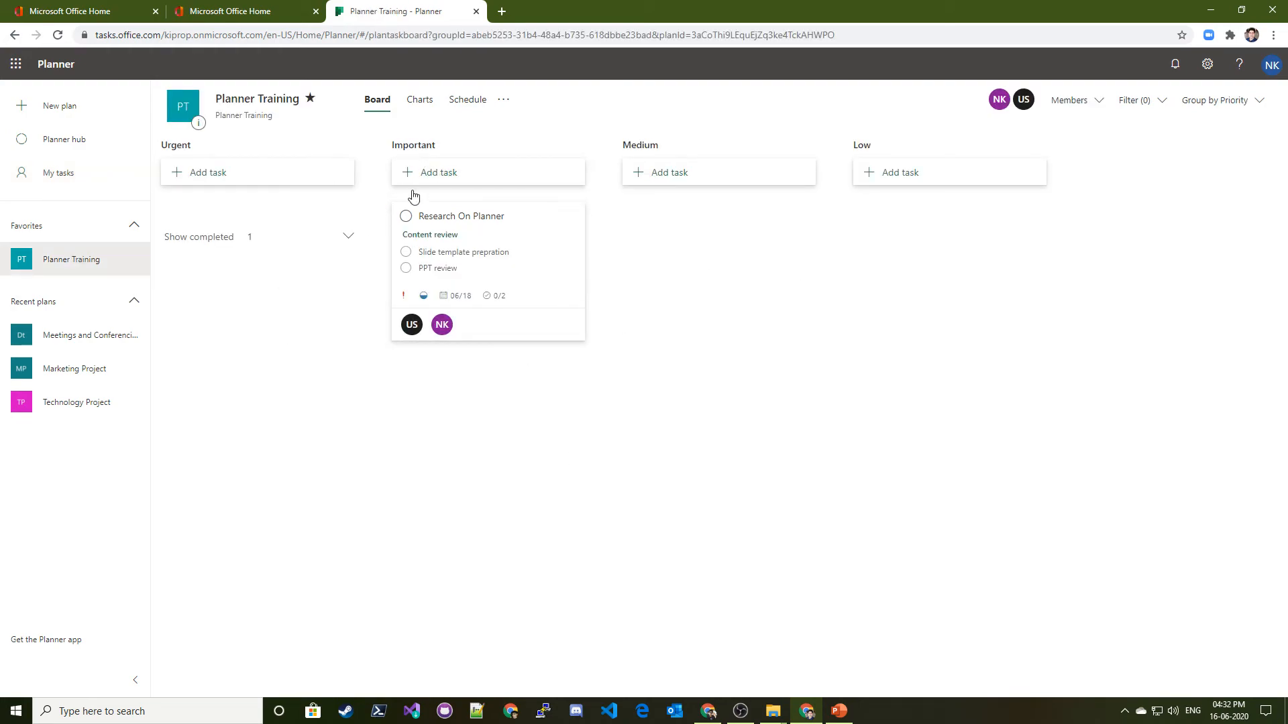
click(271, 238)
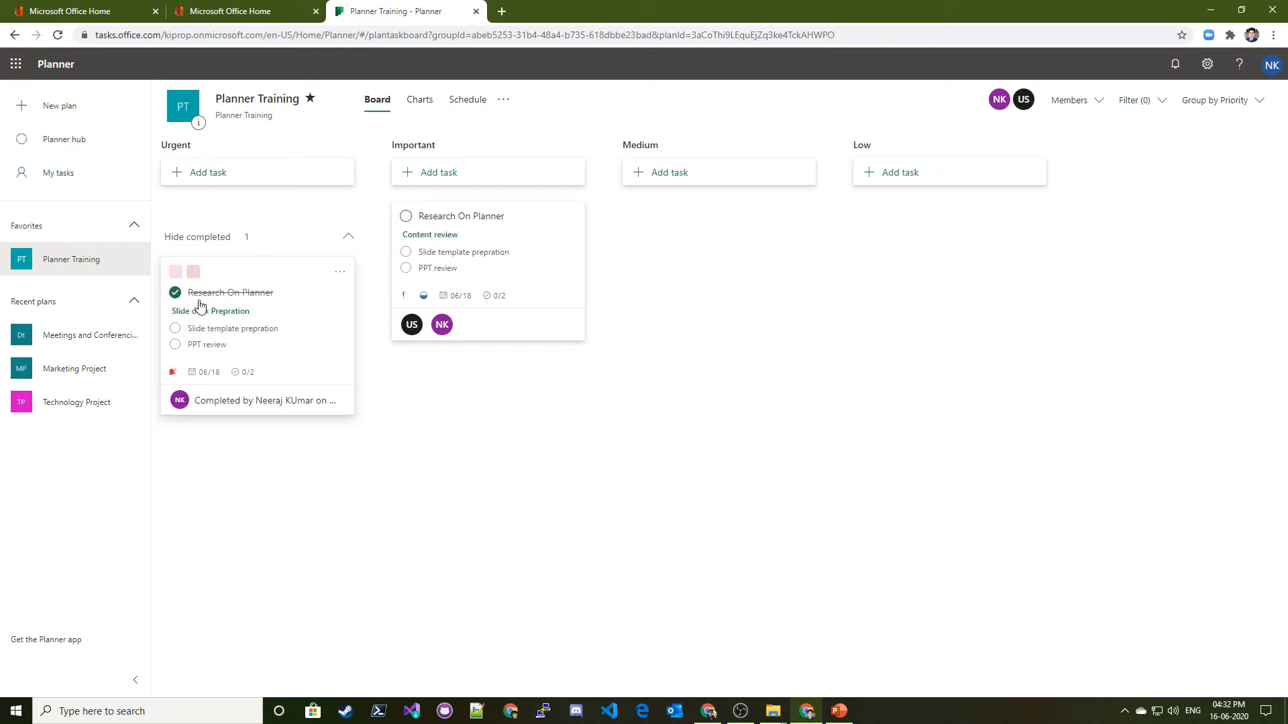
click(176, 291)
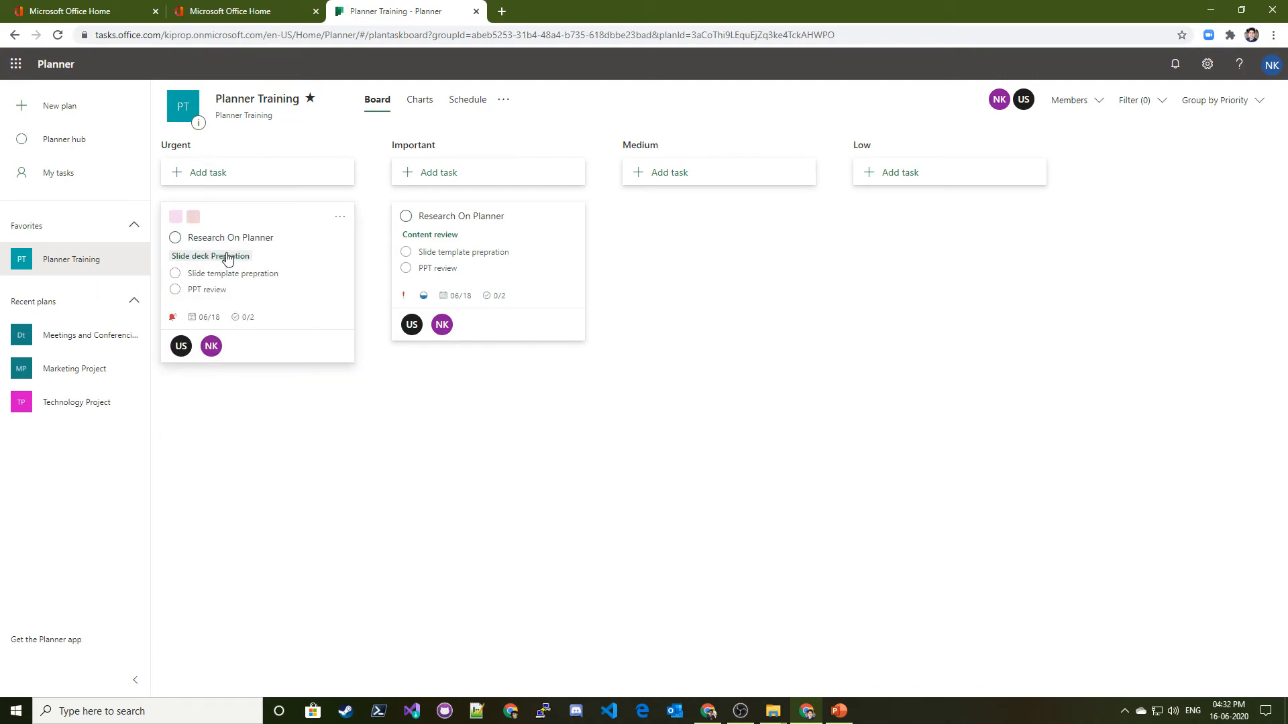
Step: Group the Planner Training board by Bucket
click(1212, 97)
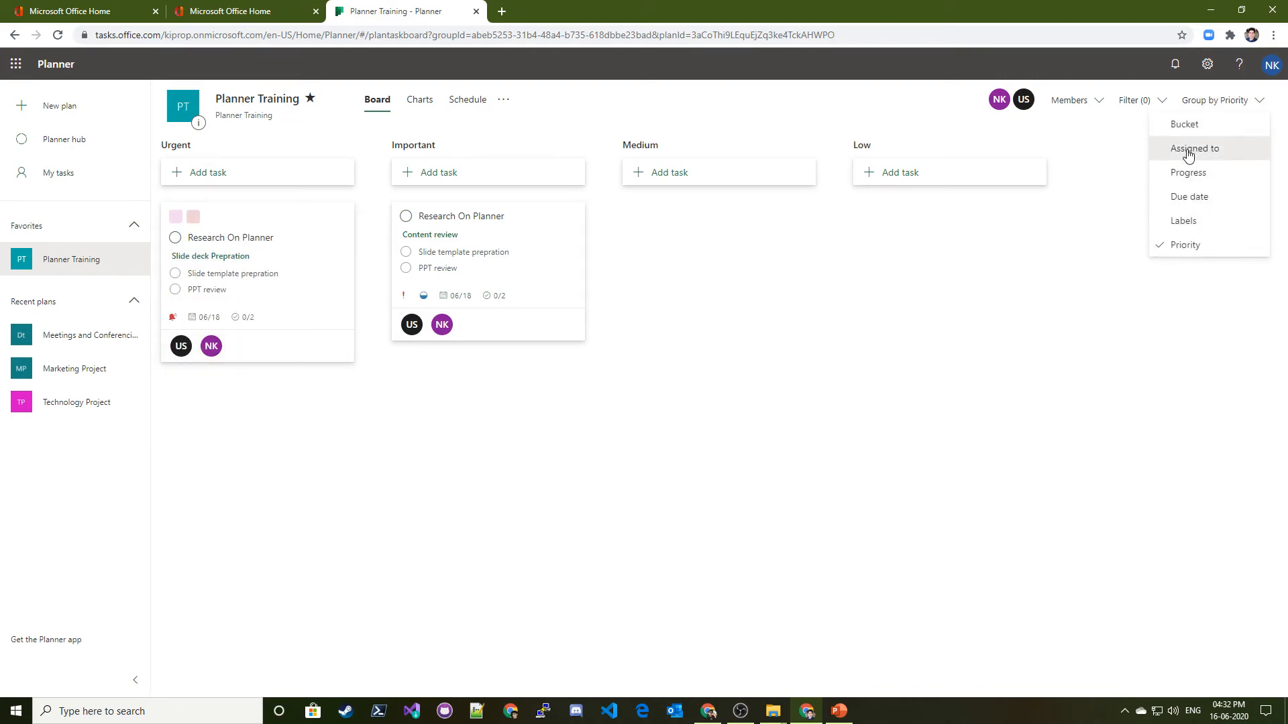
click(1195, 125)
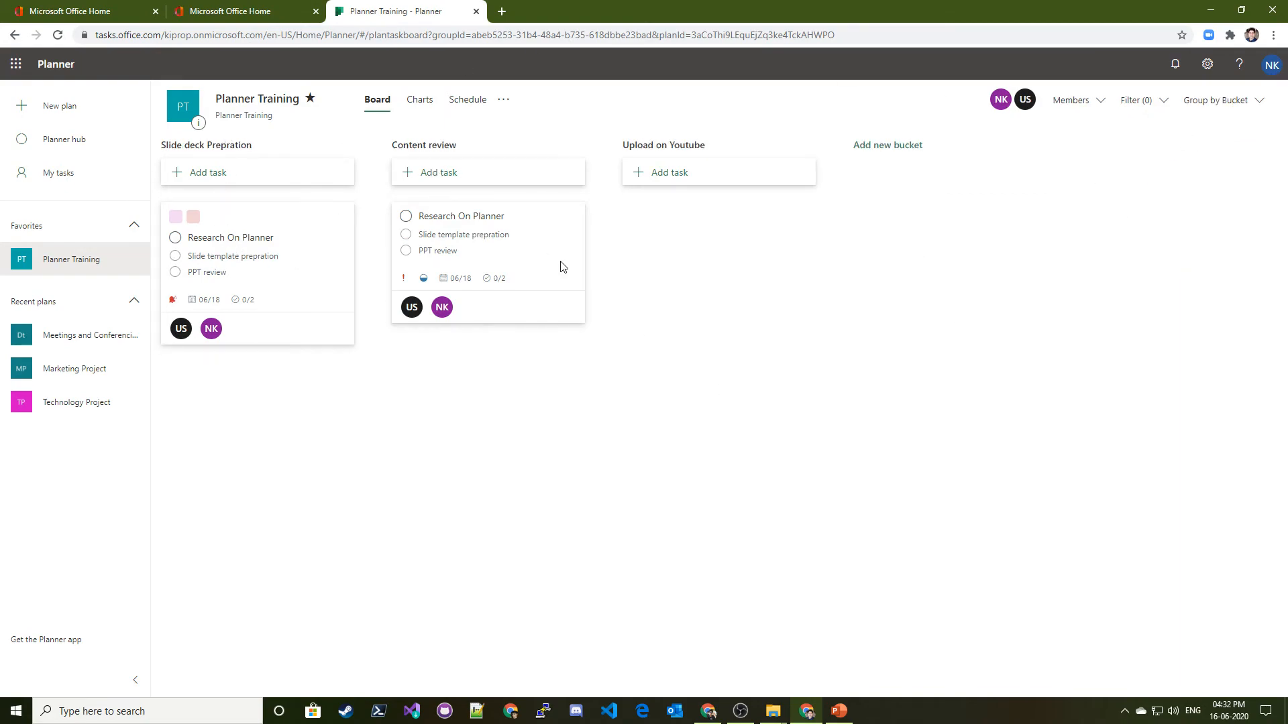
click(1220, 100)
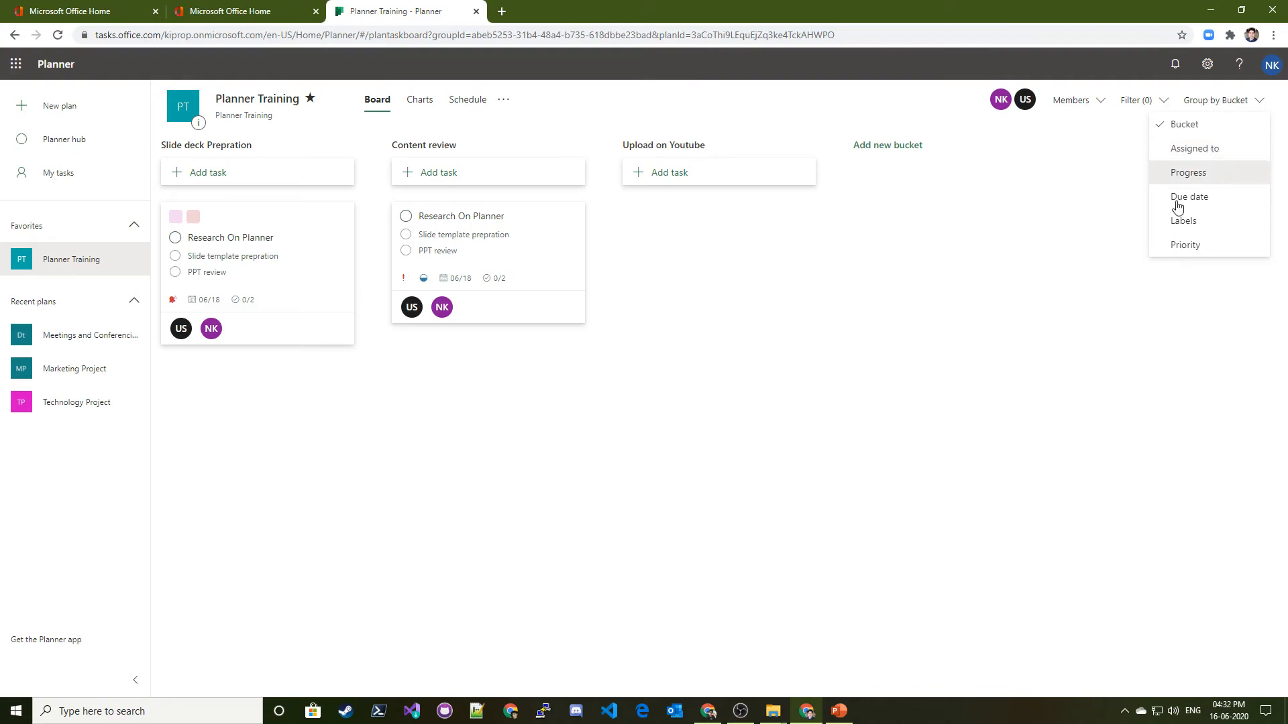
click(888, 329)
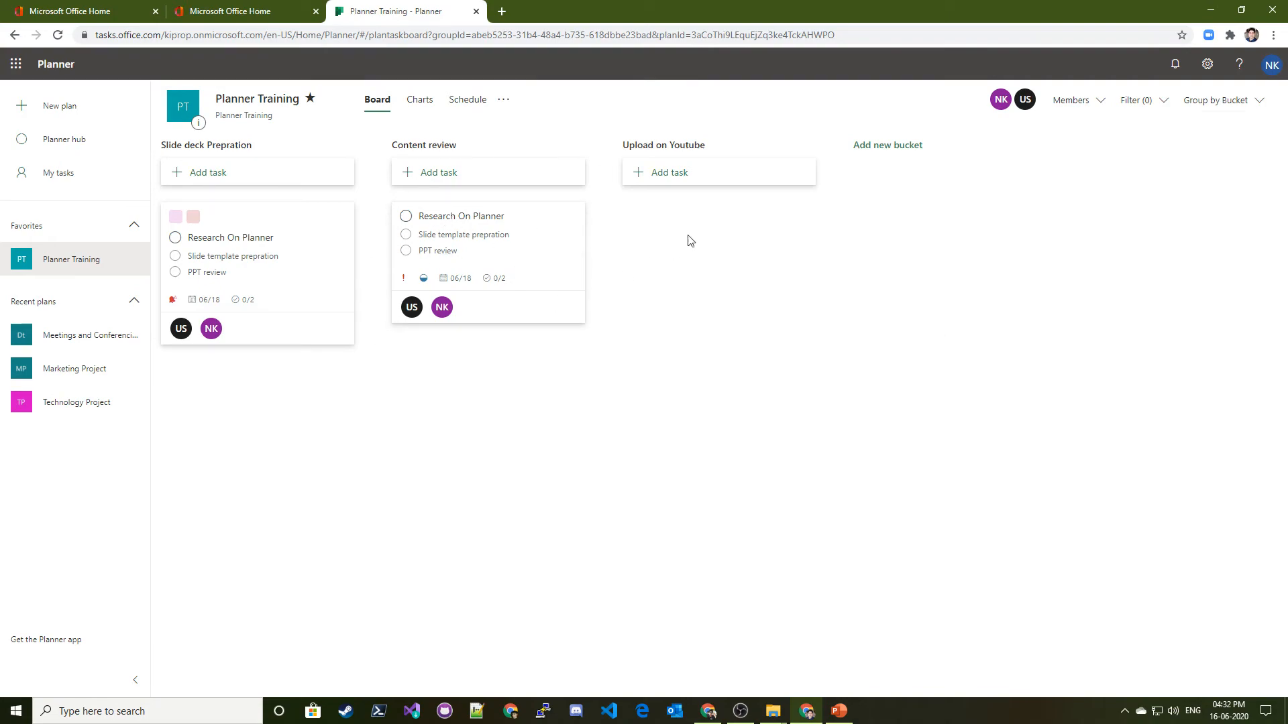
Step: View the board grouped by Assigned to, and return it to grouping by Bucket
click(1215, 100)
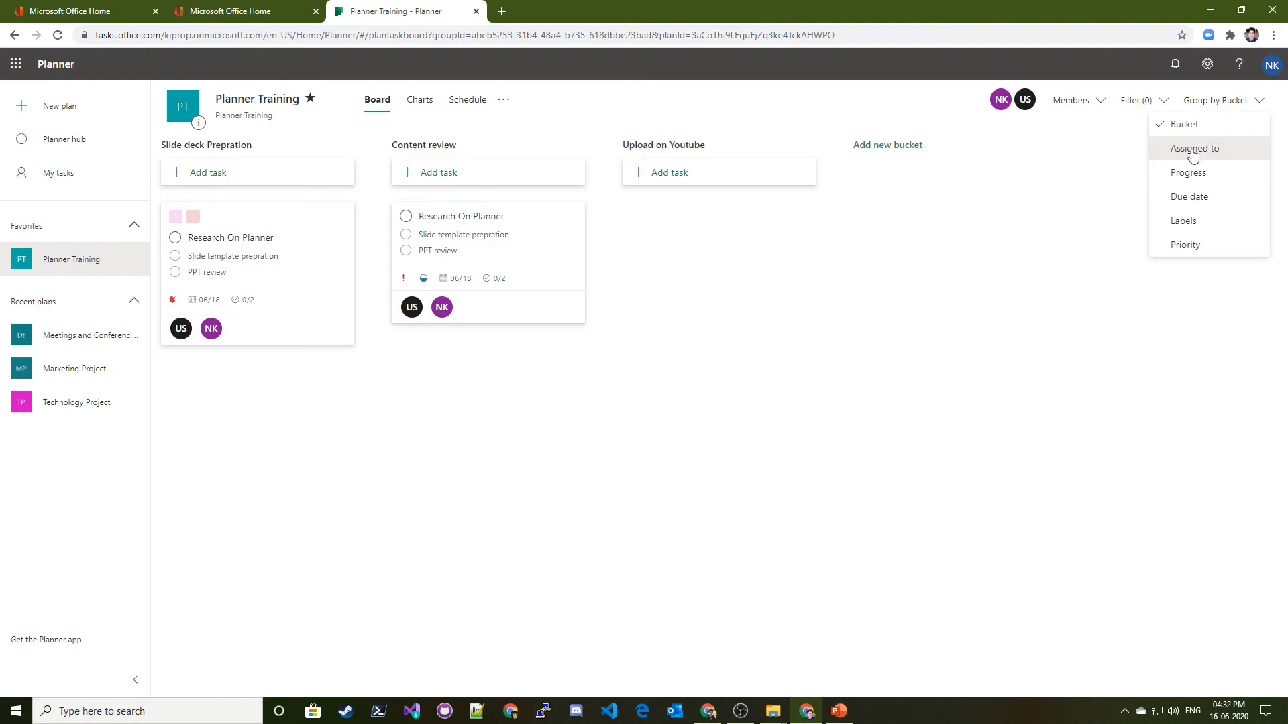
click(1192, 150)
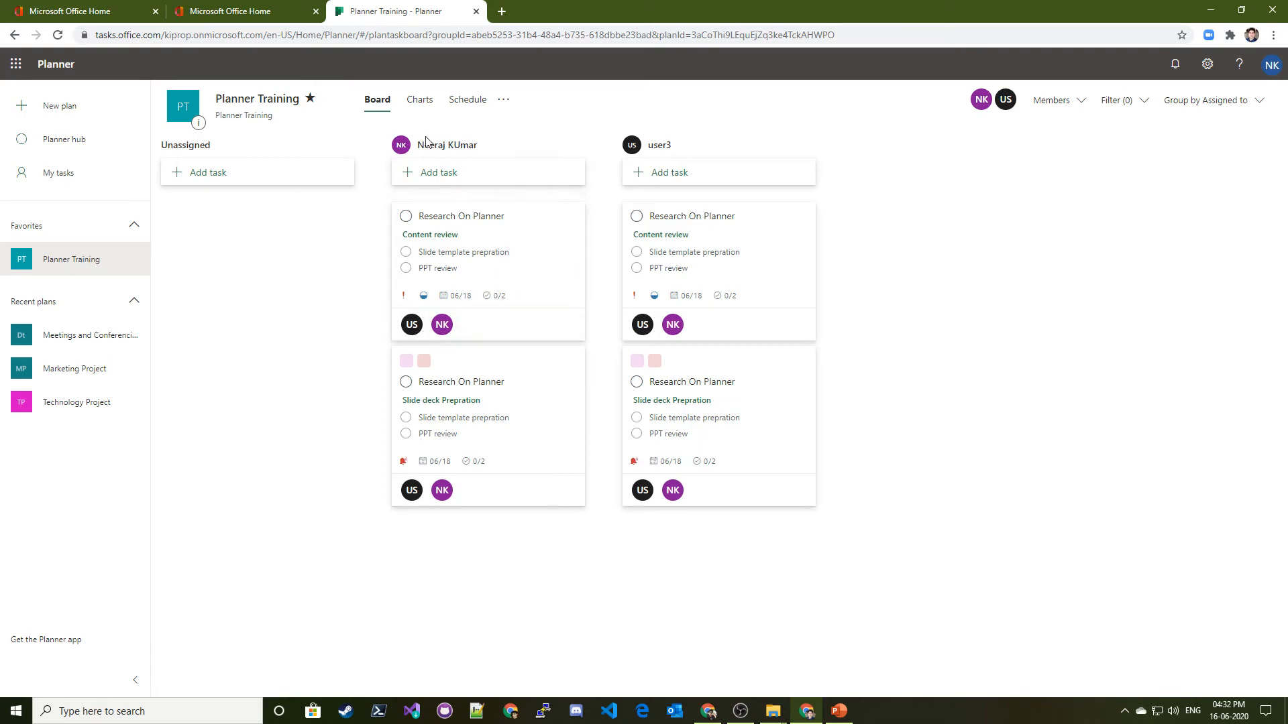
click(1227, 100)
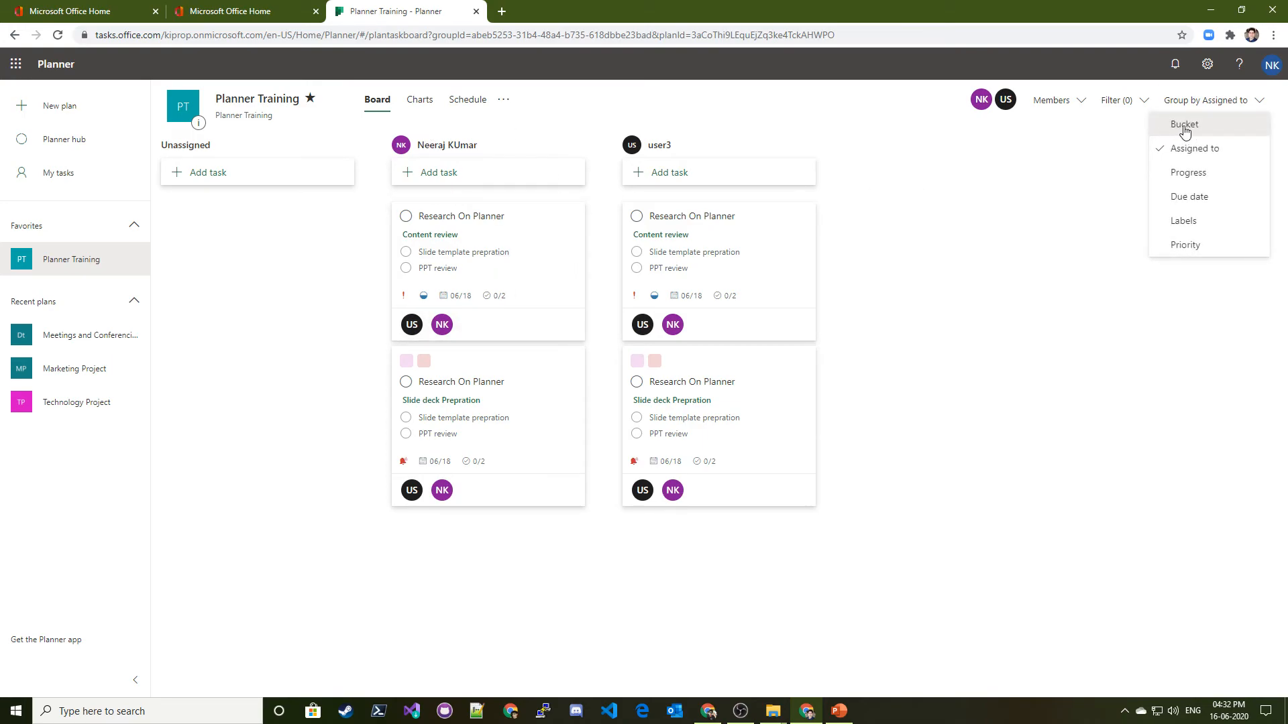
click(1182, 127)
Step: Show the plan's charts and examine the Status, Bucket, Priority and Members charts and the task list beside them
click(420, 102)
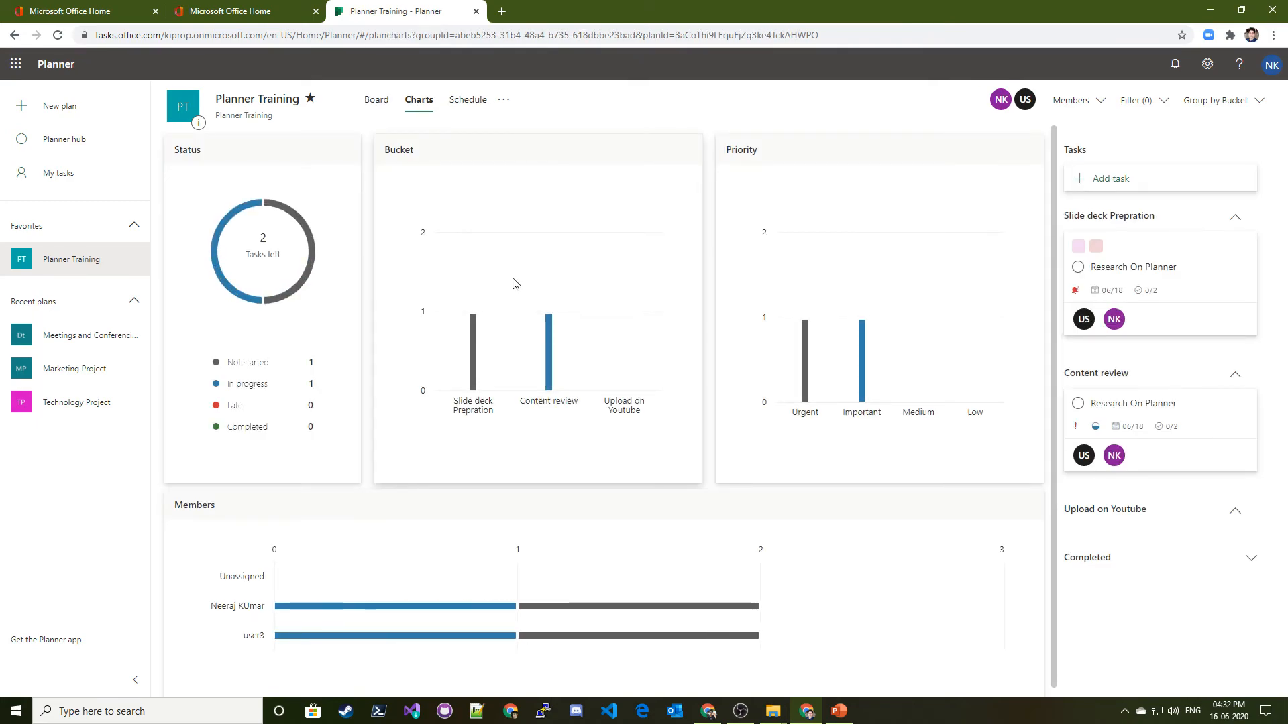
double_click(197, 505)
scroll(243, 589, down, 1)
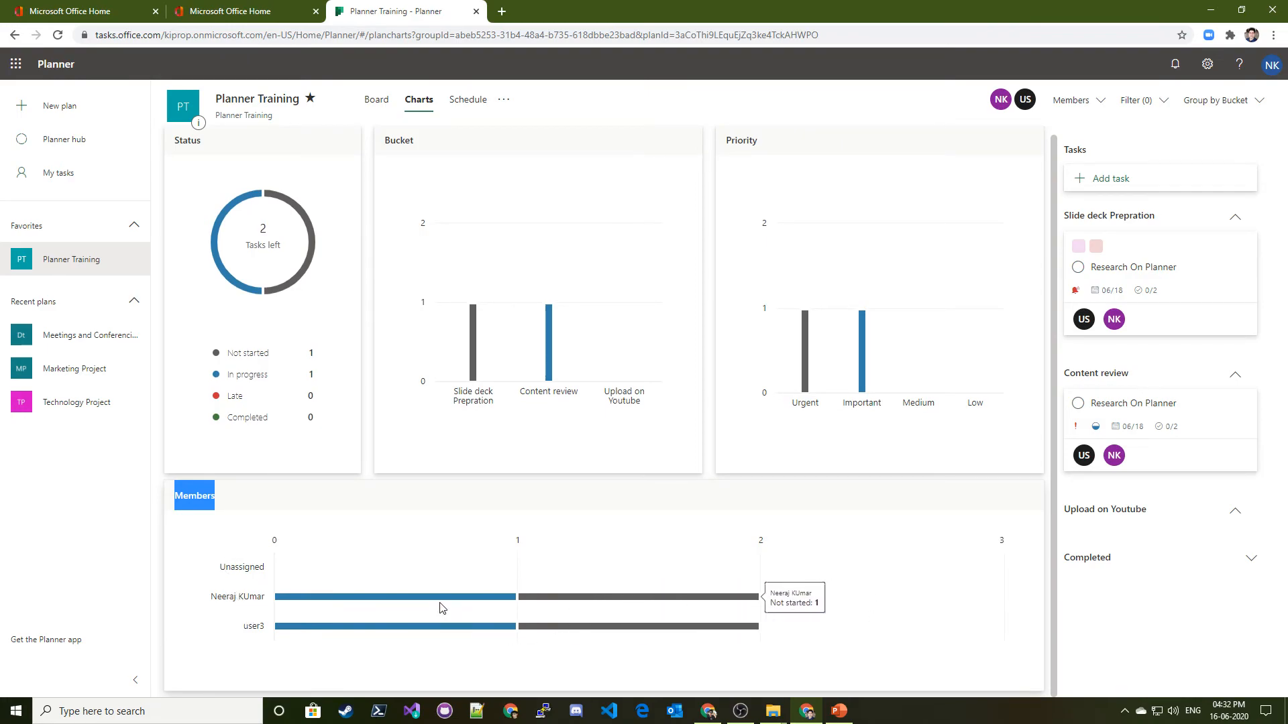
mouse_move(306, 605)
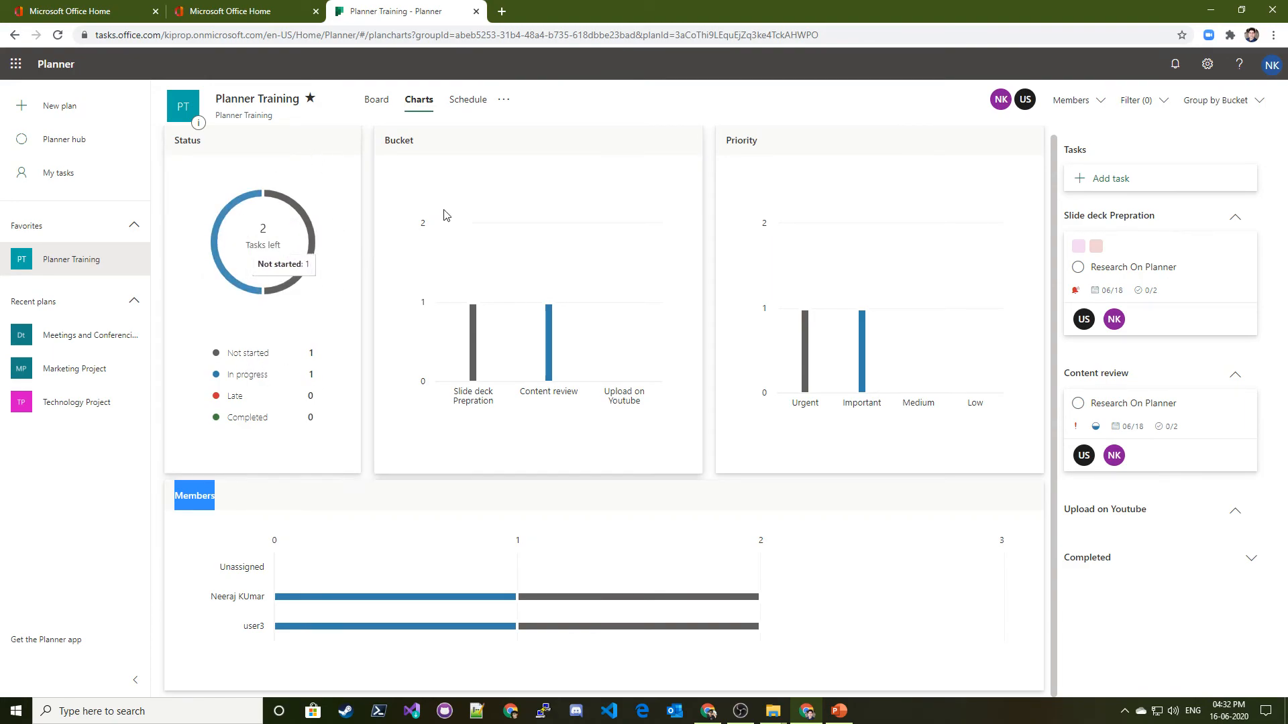
mouse_move(444, 272)
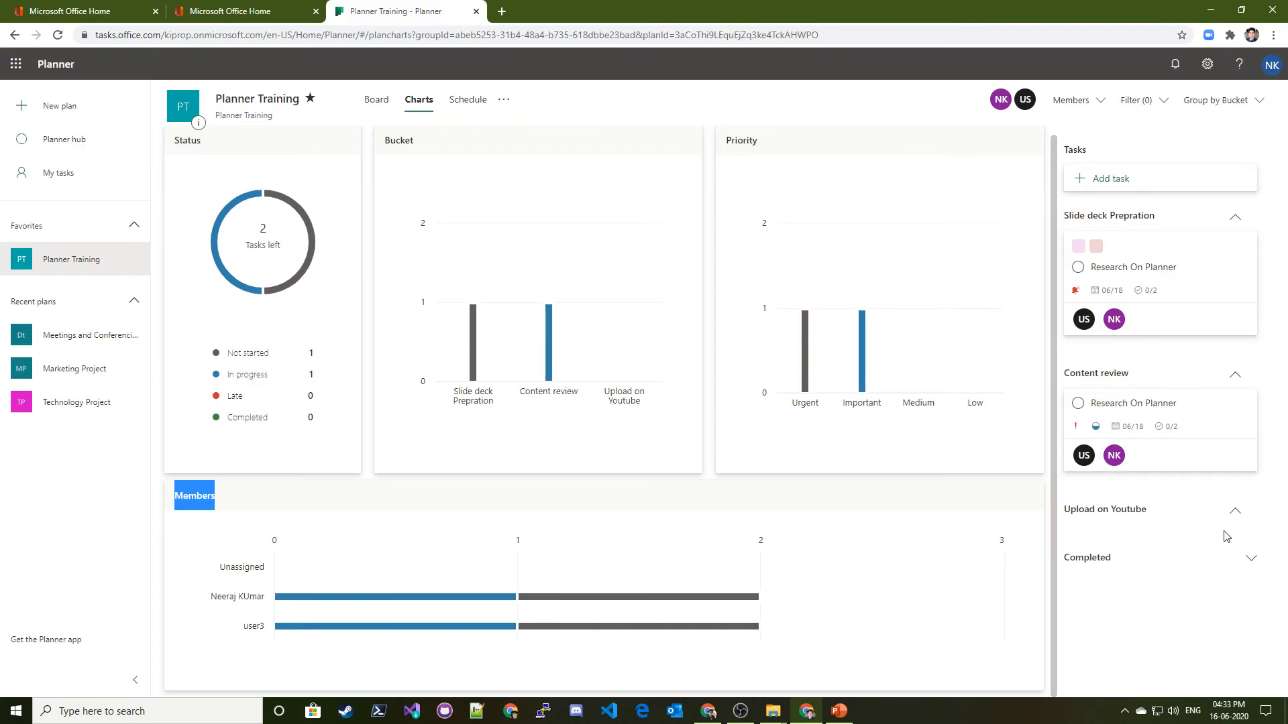
click(1236, 513)
click(1232, 514)
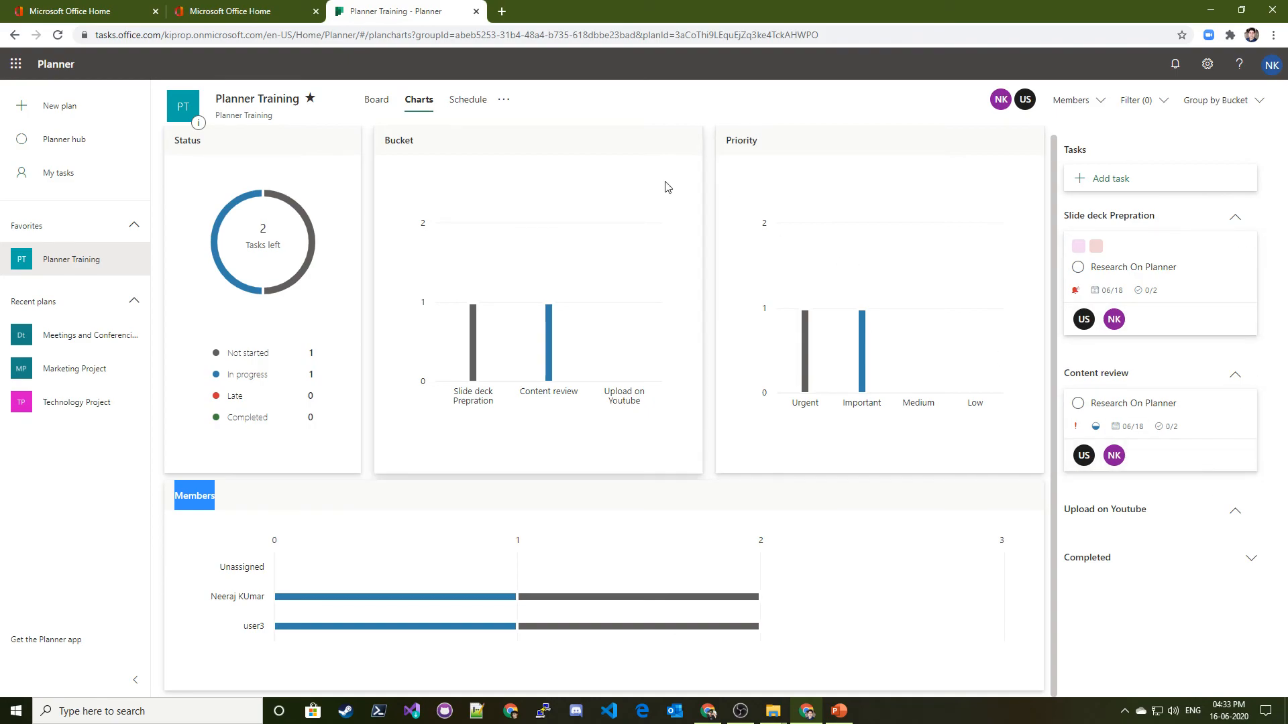
Step: Show the plan's schedule and compare the Week and Month calendar views, ending on Month
click(465, 108)
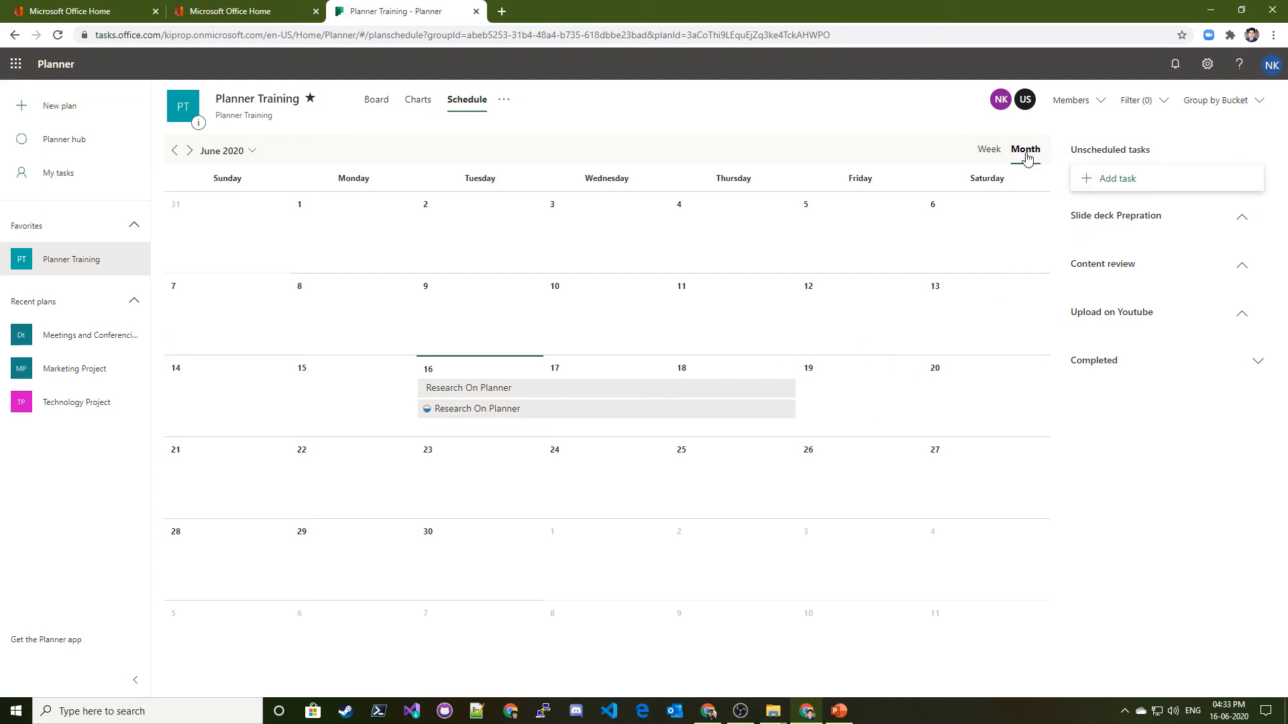
click(987, 153)
click(1022, 152)
click(989, 152)
click(1021, 153)
click(989, 153)
click(1025, 153)
Step: Open the Meetings and Conferencing plan's board and look through the tasks in its buckets
click(88, 337)
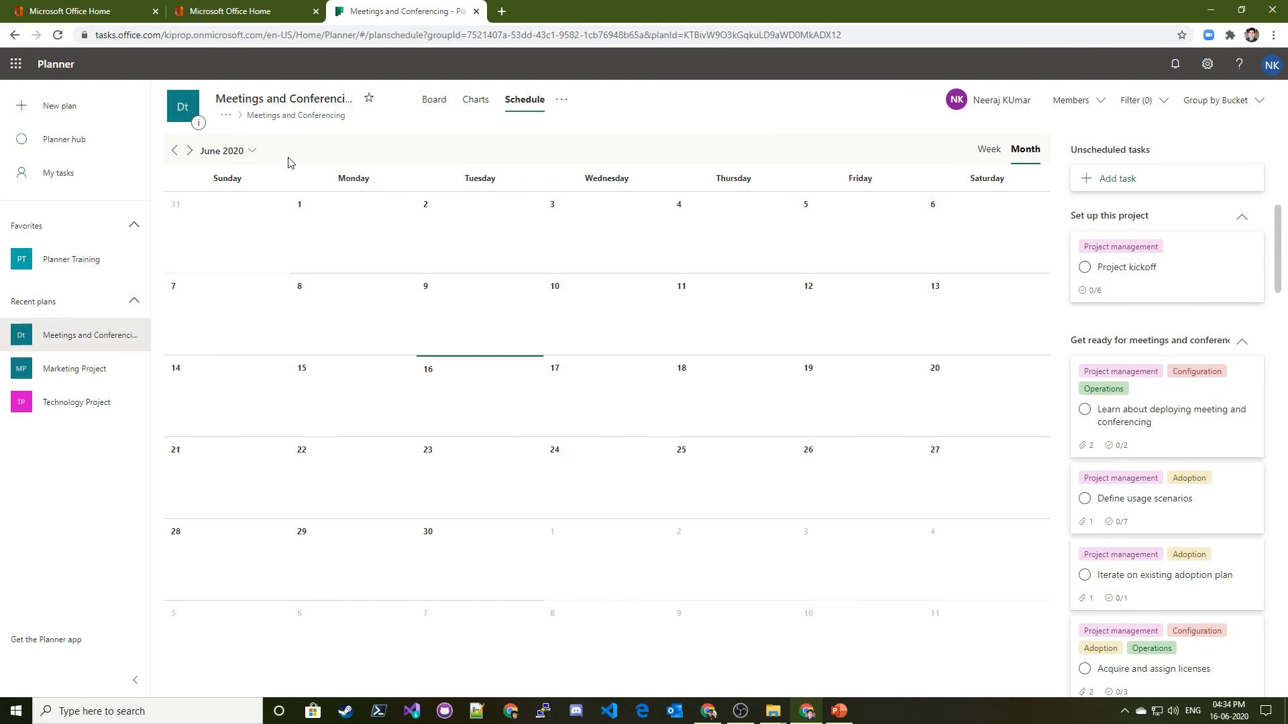
click(433, 99)
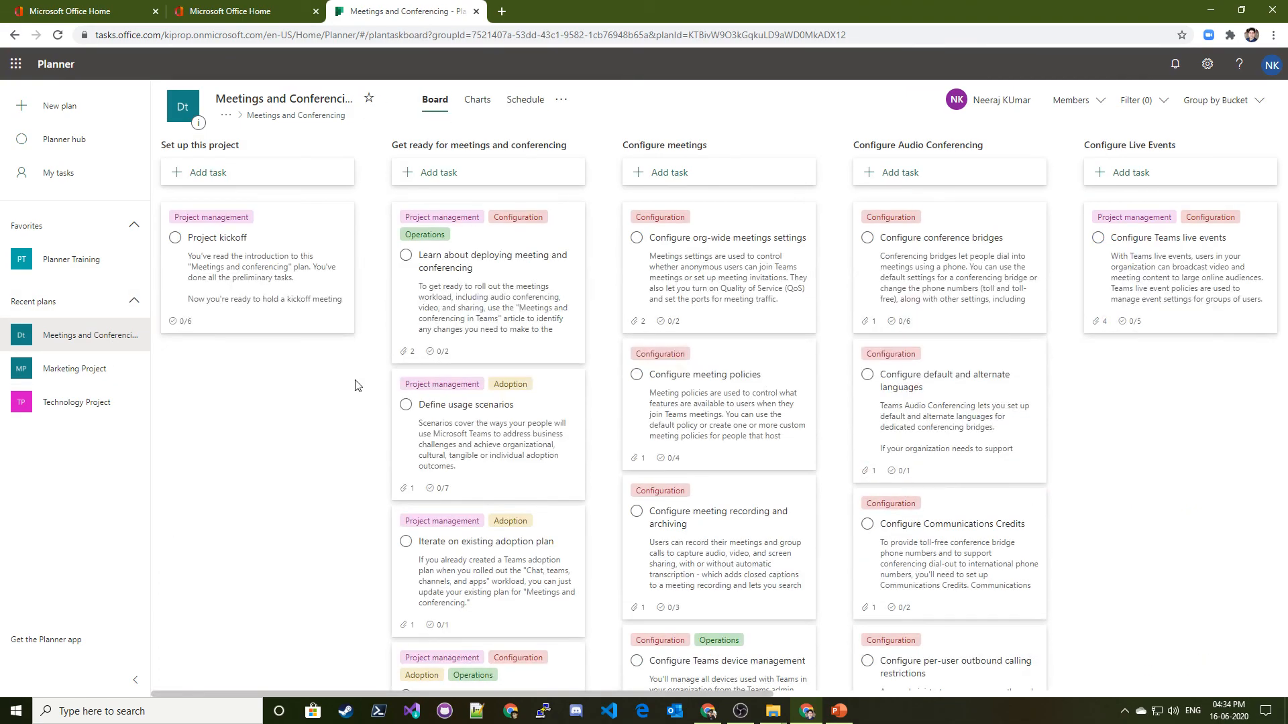
scroll(738, 466, down, 4)
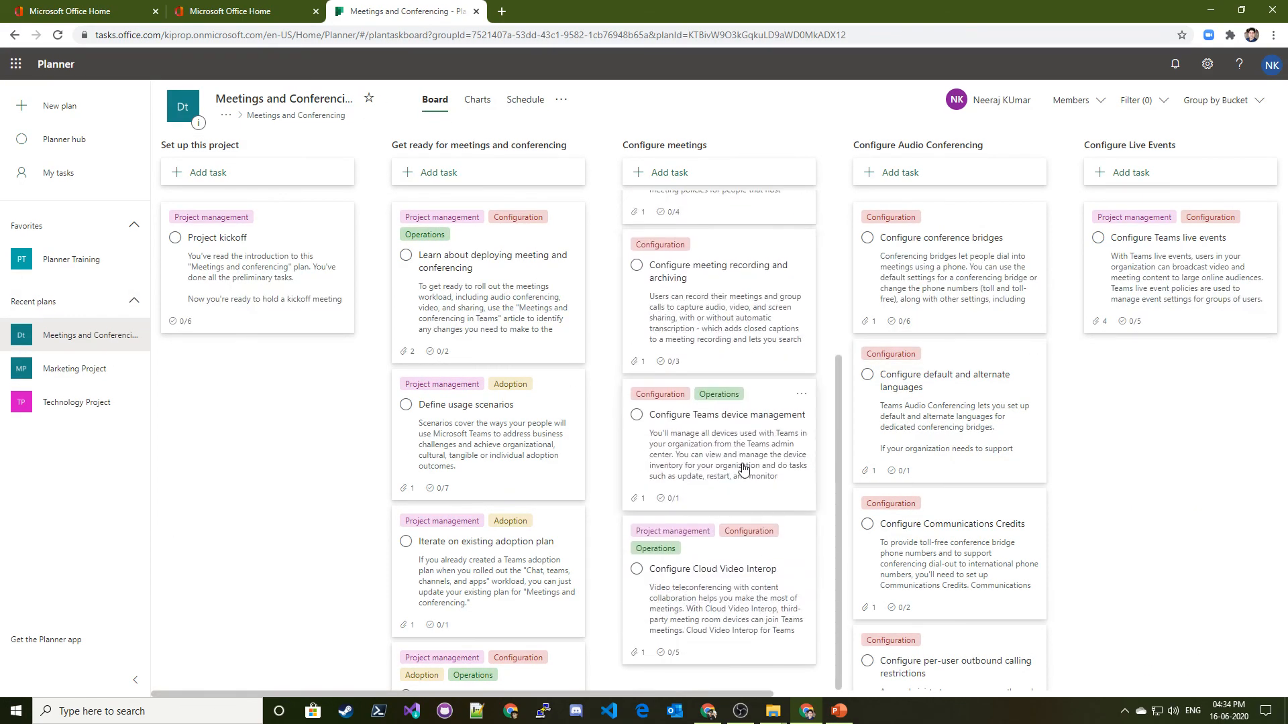
scroll(701, 465, up, 4)
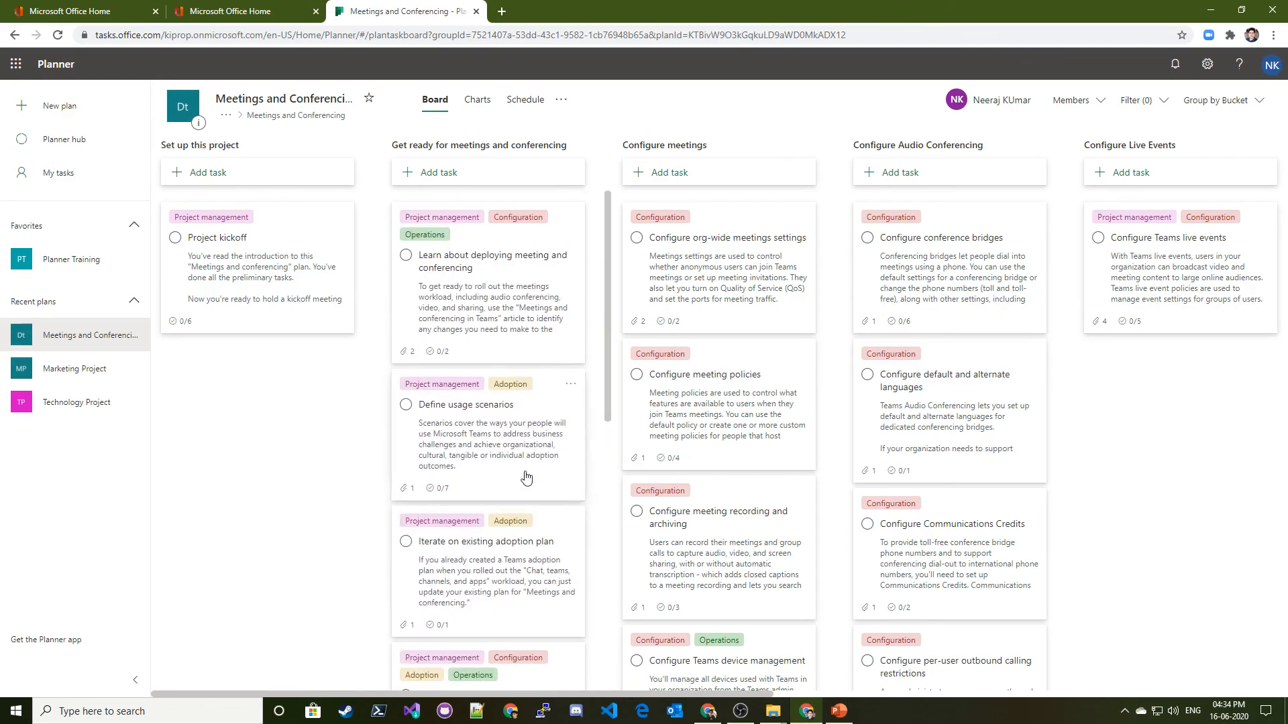
scroll(696, 459, down, 3)
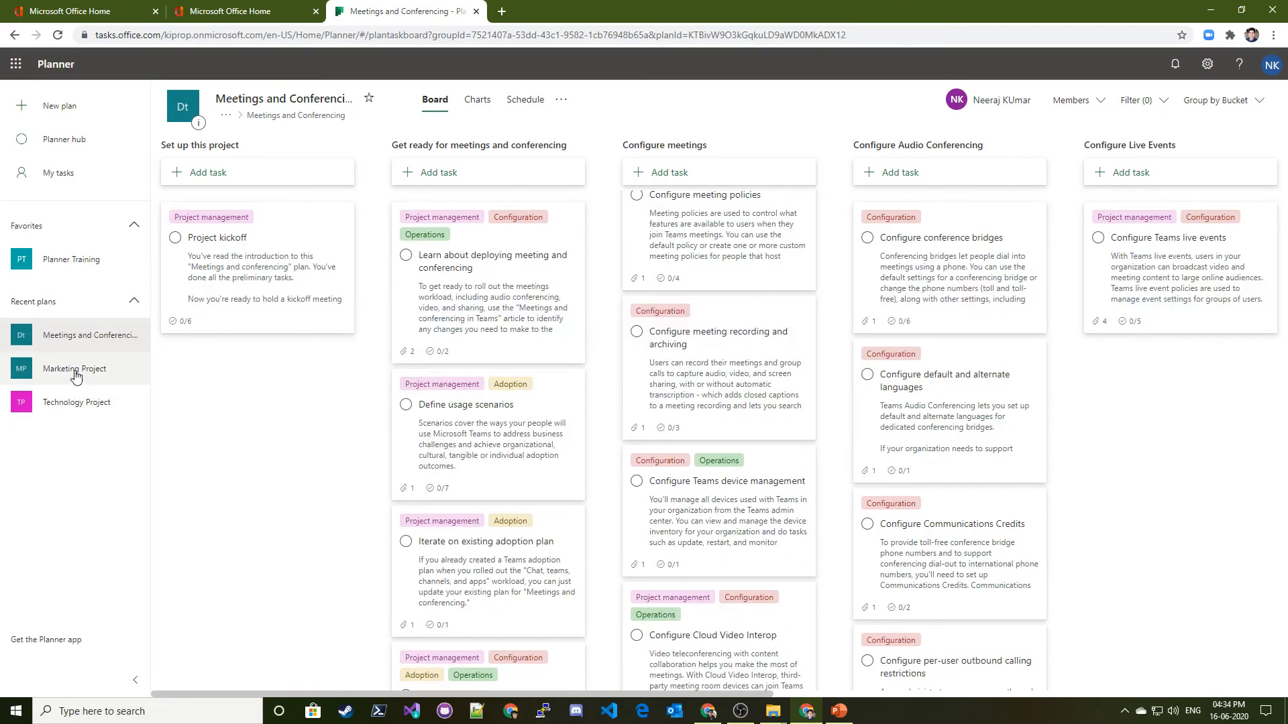
Step: Open the Marketing Project board and the Technology Project board to view their buckets and tasks
click(75, 371)
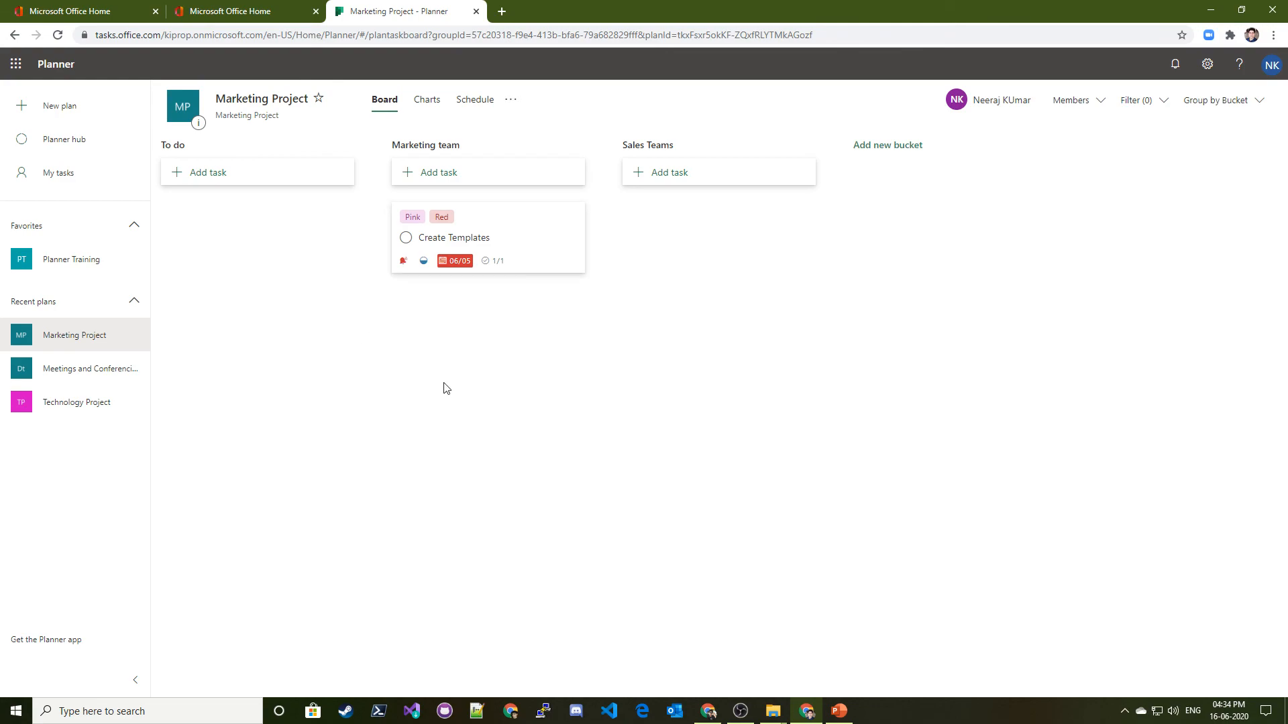
click(89, 402)
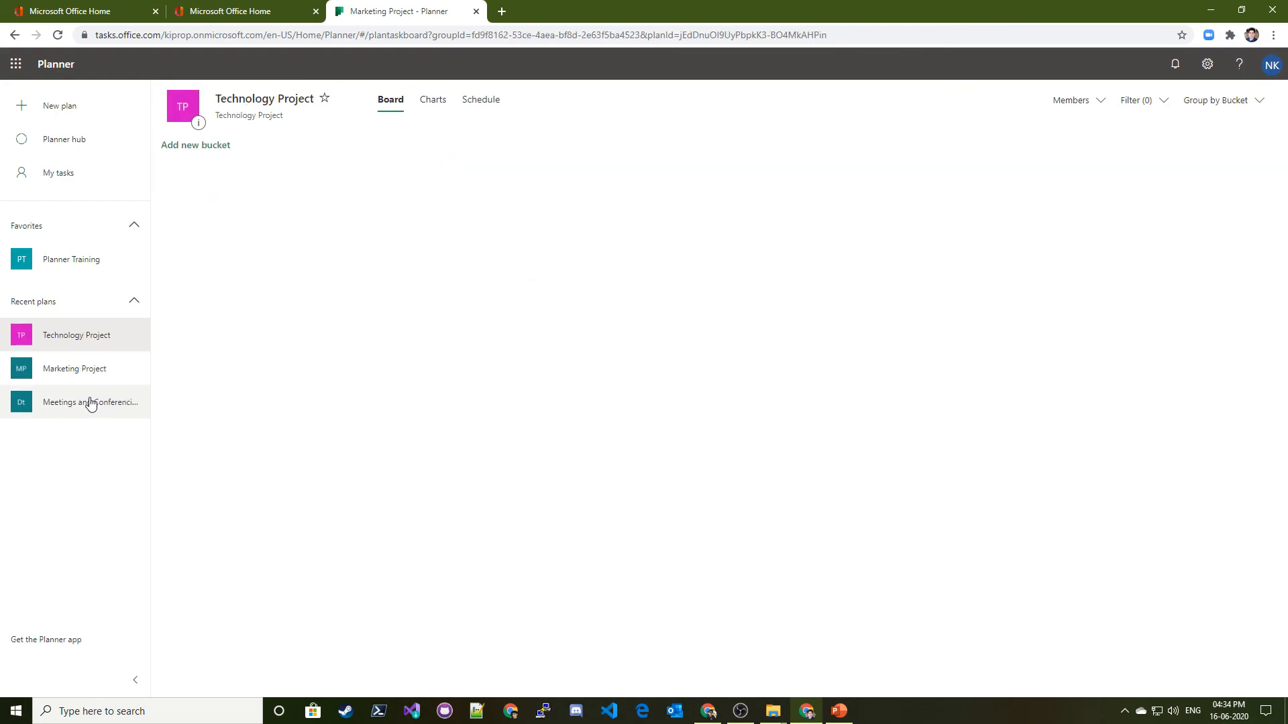
click(382, 425)
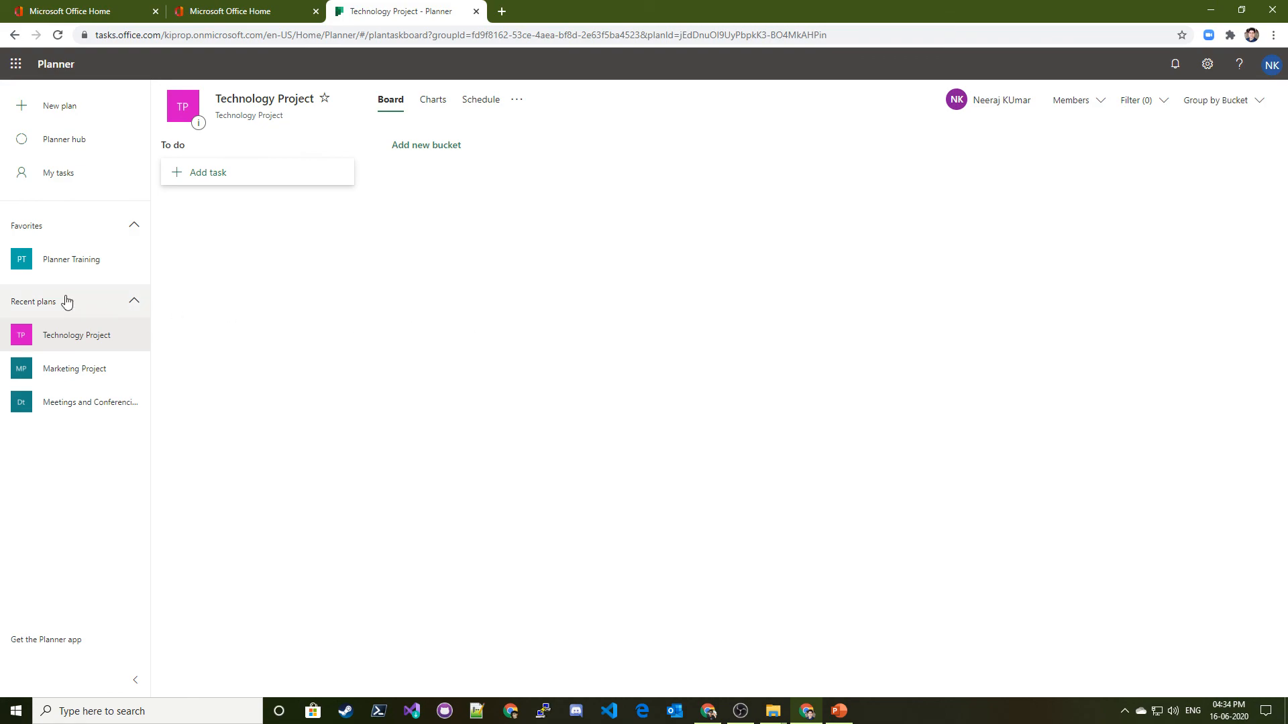
Step: Return to the Planner Training plan and open the My tasks board
click(67, 262)
click(73, 177)
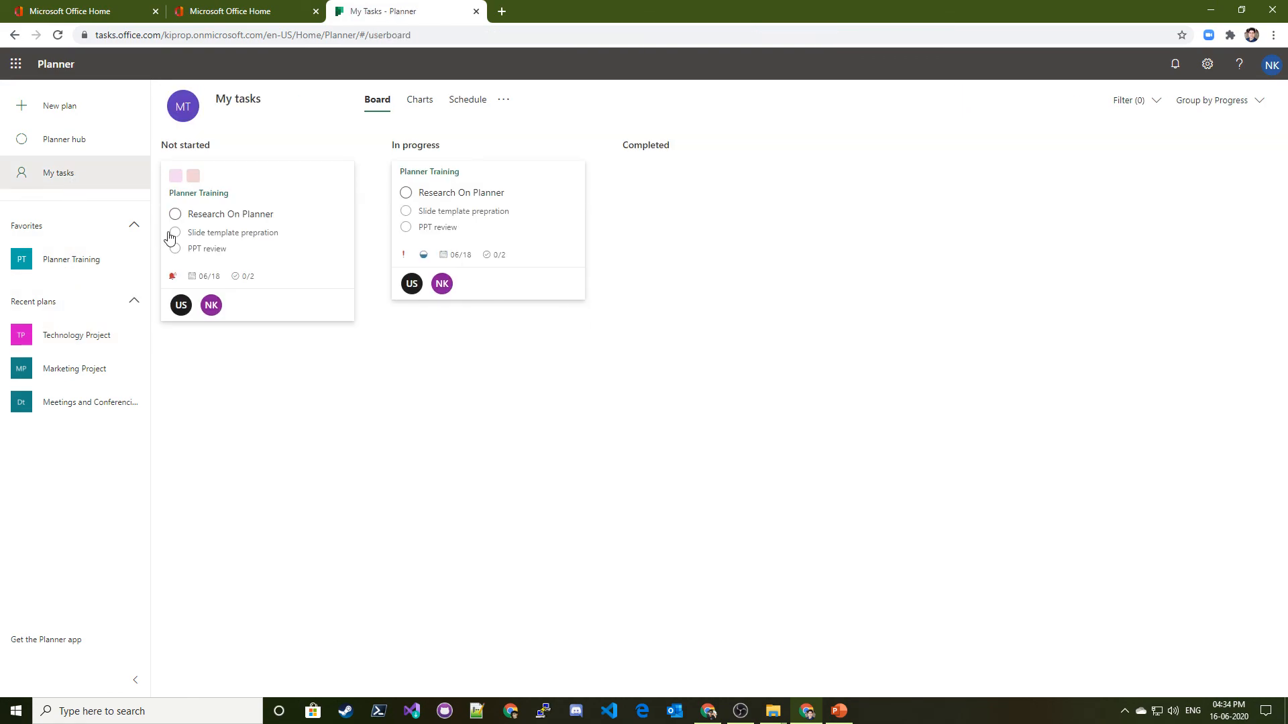